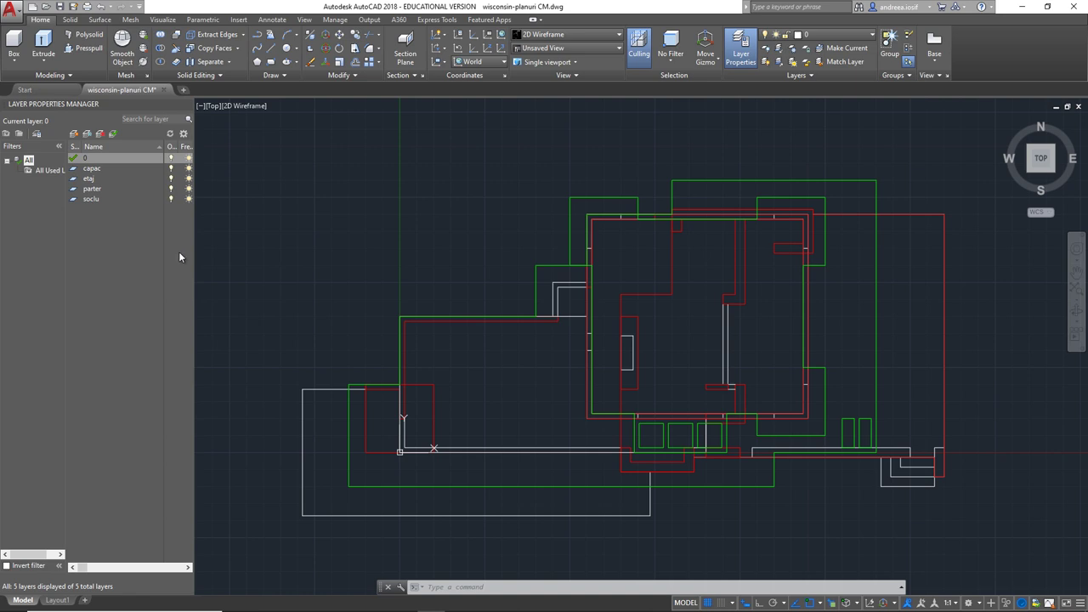
# - Create two new layers named VOLUM-ETAJ and VOLUM-PARTER, and set VOLUM-PARTER current
pyautogui.click(75, 134)
pyautogui.click(75, 135)
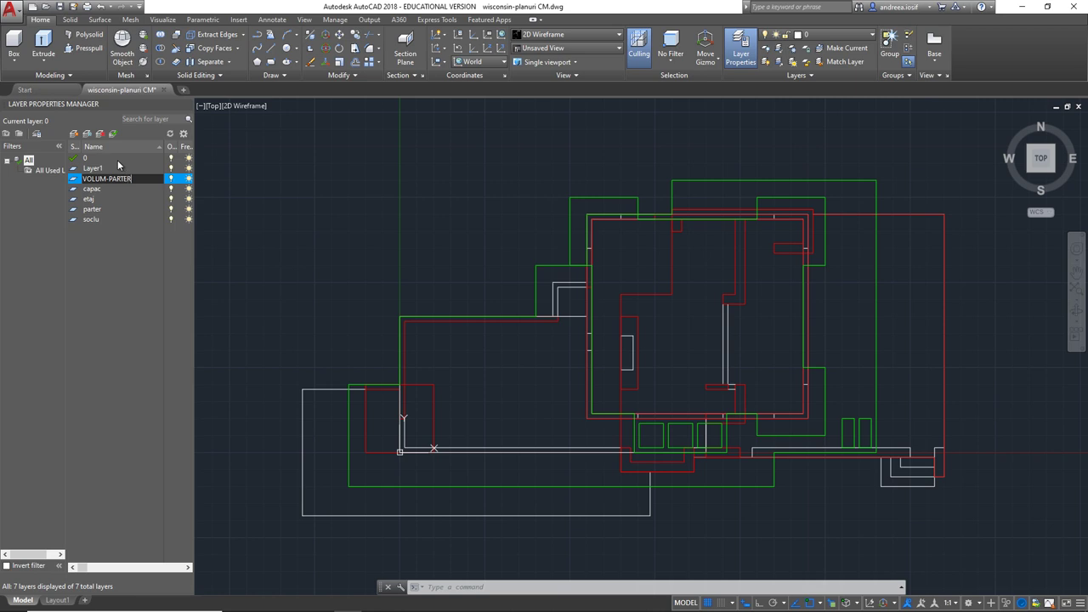
pyautogui.write('VOLUM-PARTER')
pyautogui.click(104, 170)
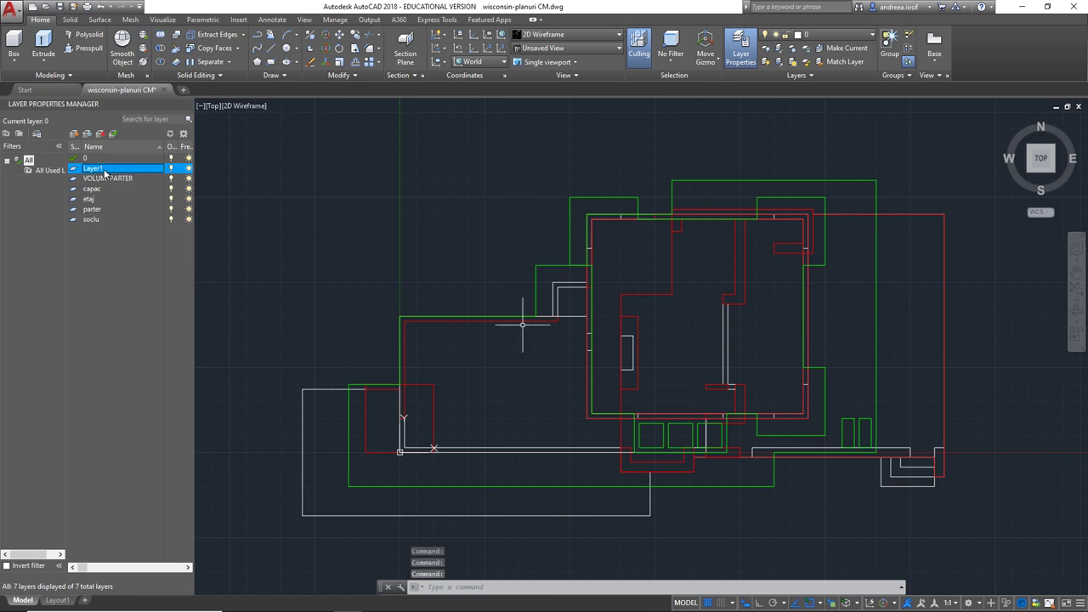
pyautogui.click(105, 169)
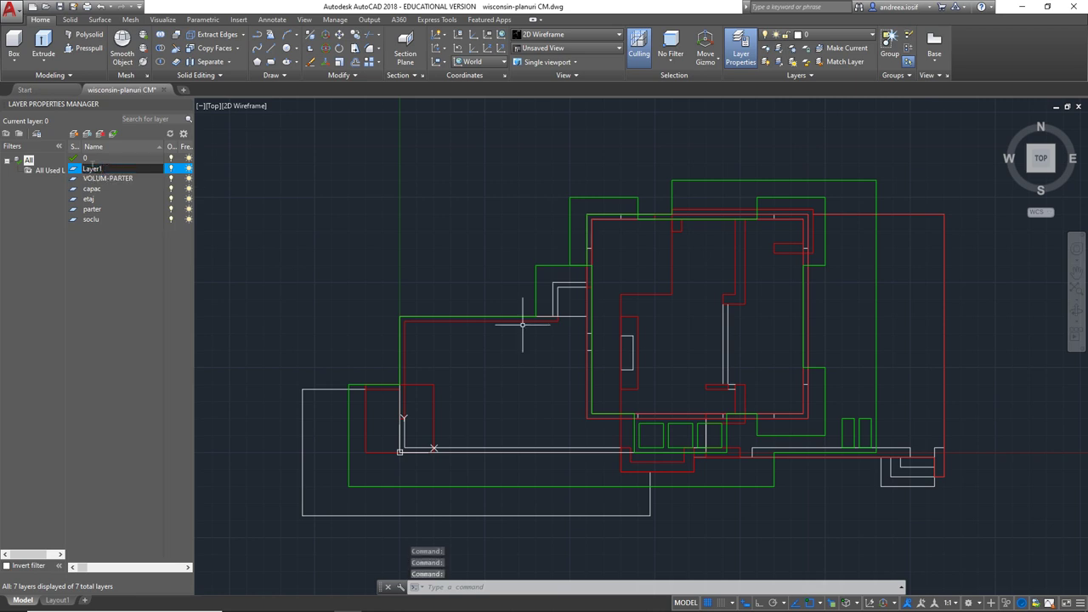
pyautogui.write('VOLUM')
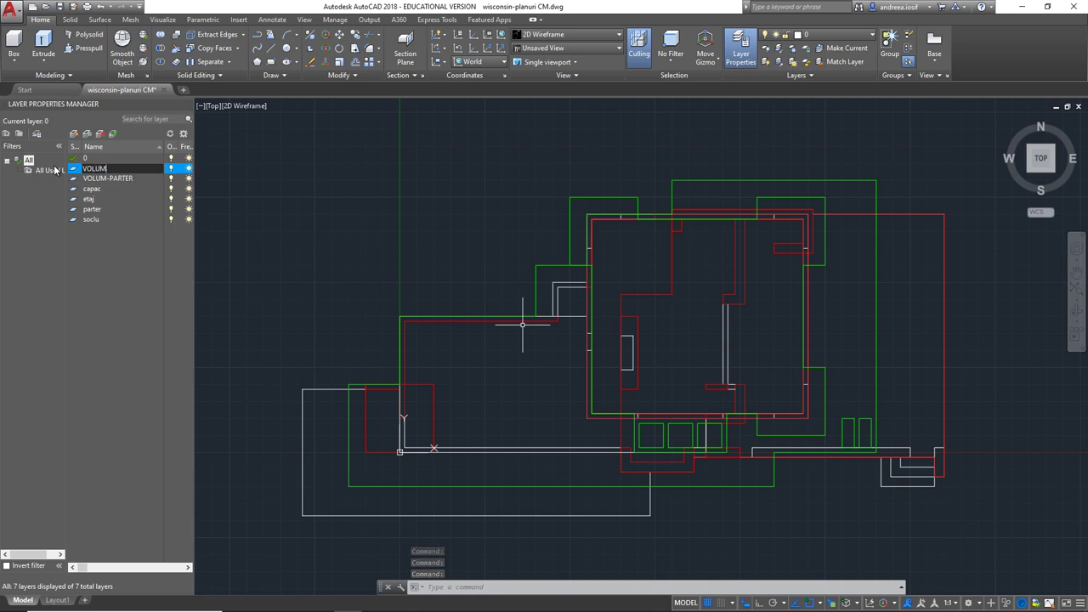
pyautogui.write('-ETAJ')
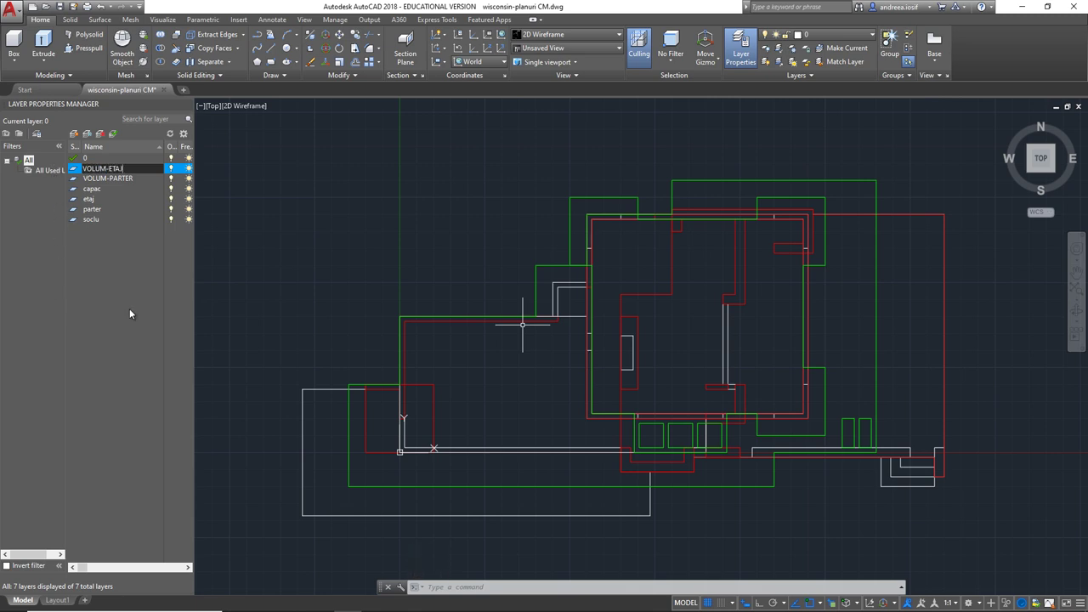
pyautogui.press('Return')
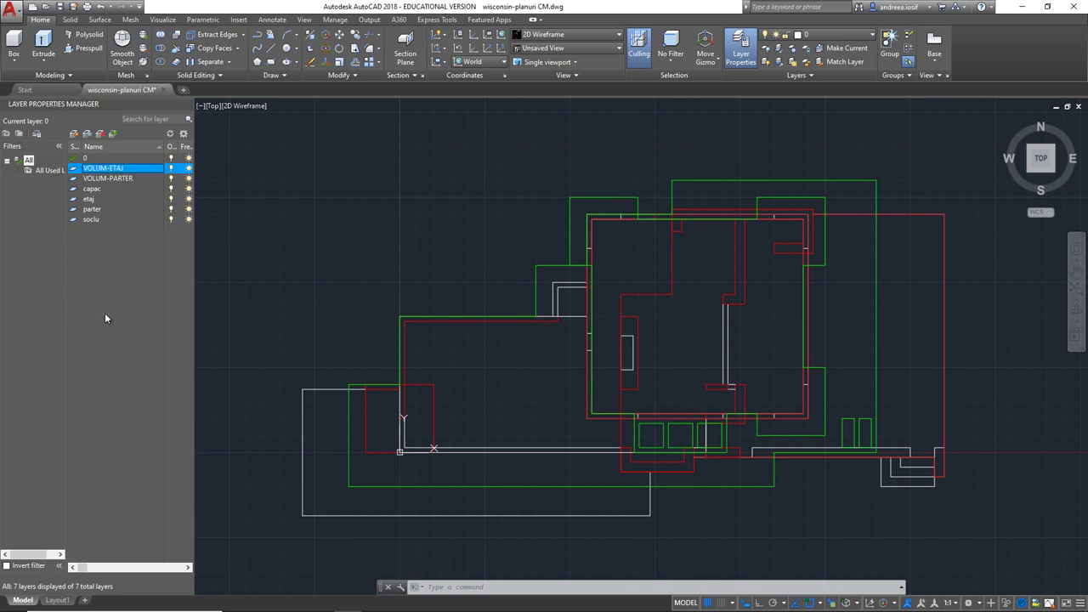
pyautogui.click(74, 179)
pyautogui.doubleClick(74, 183)
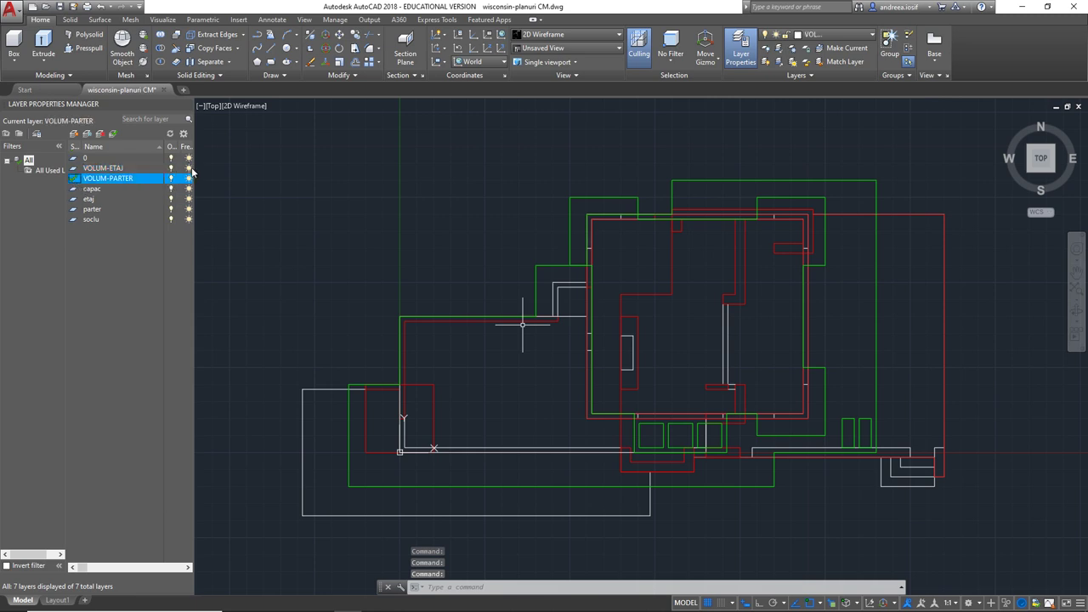
# - Freeze layers 0, VOLUM-ETAJ, capac, etaj and soclu
pyautogui.click(188, 159)
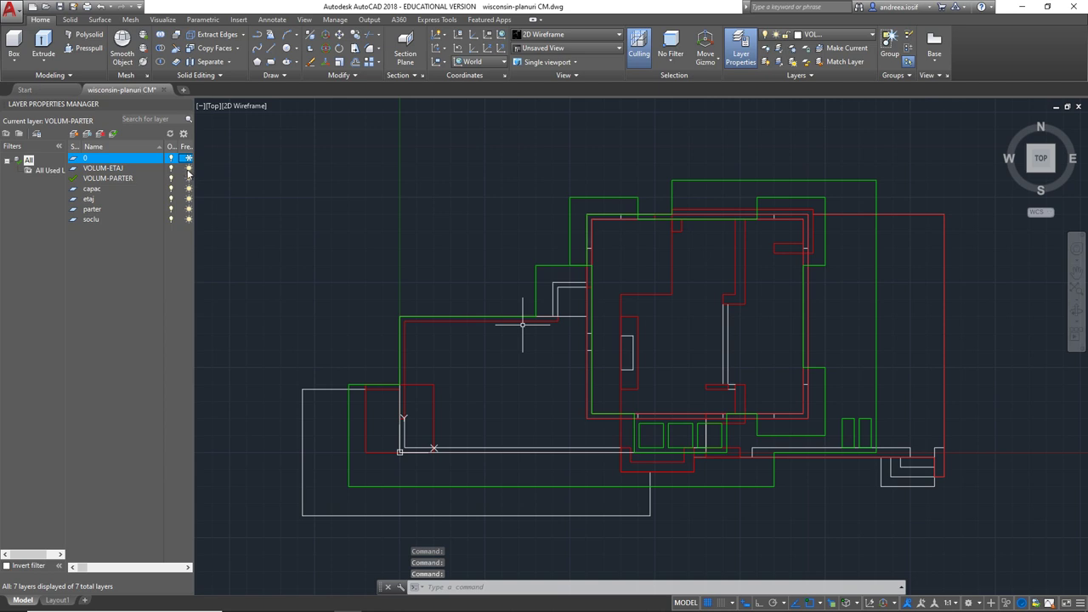
pyautogui.click(188, 168)
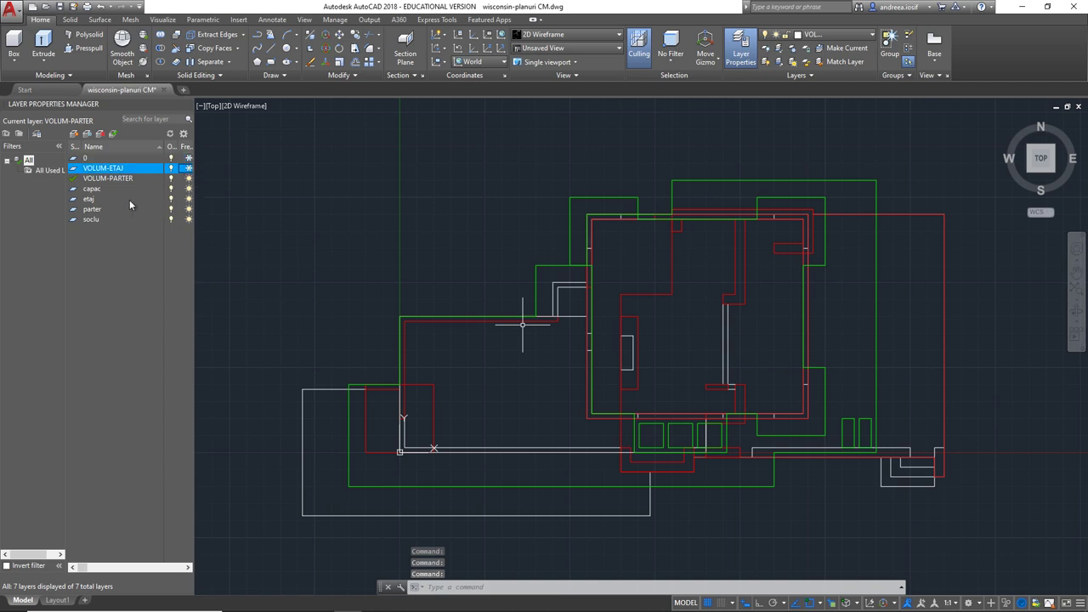
pyautogui.click(188, 189)
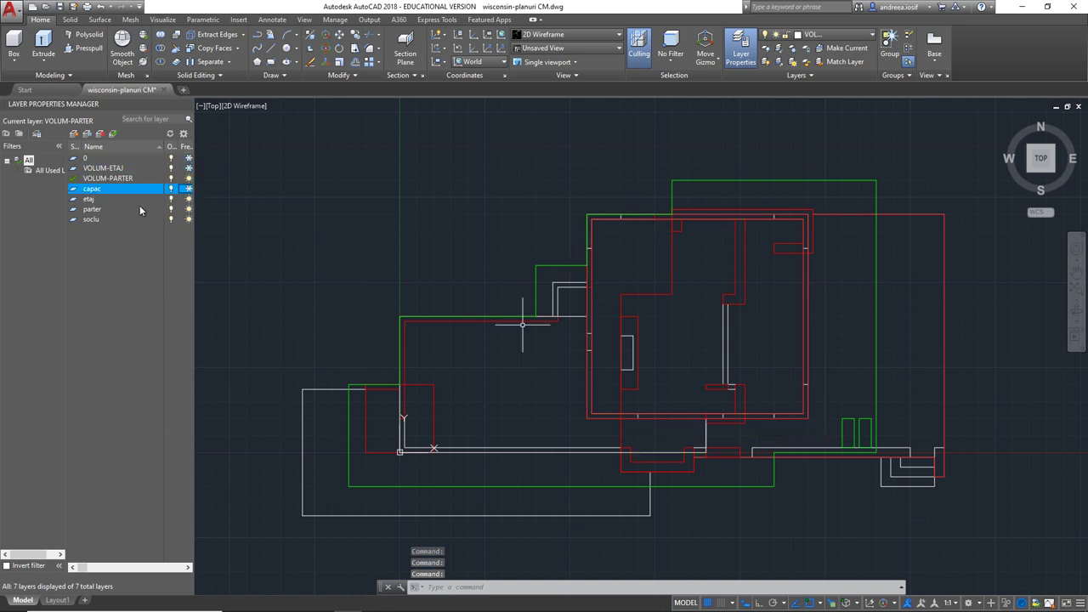
pyautogui.click(188, 199)
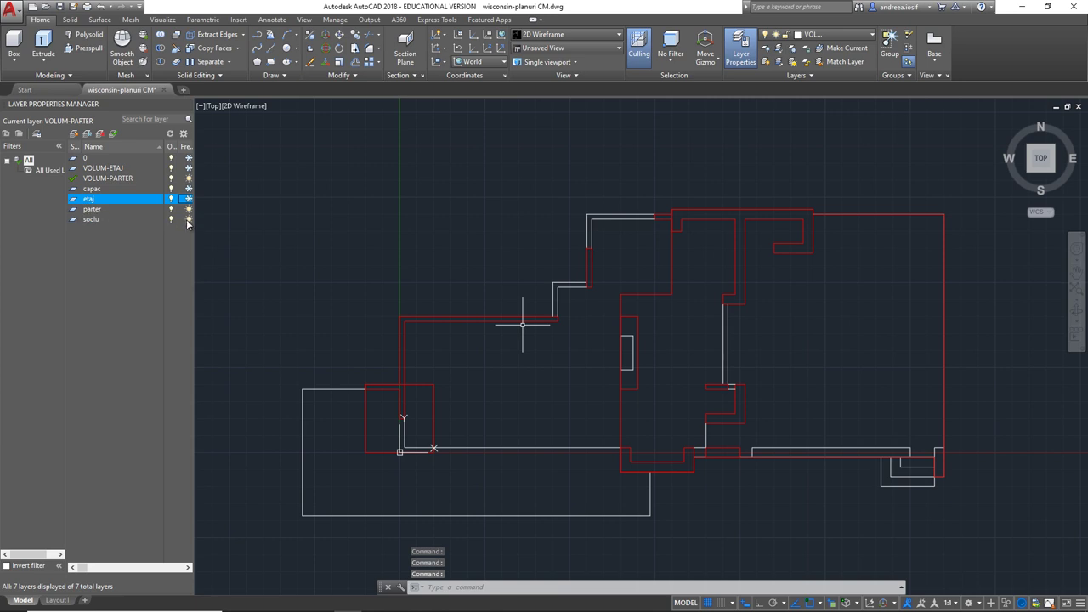
pyautogui.click(188, 219)
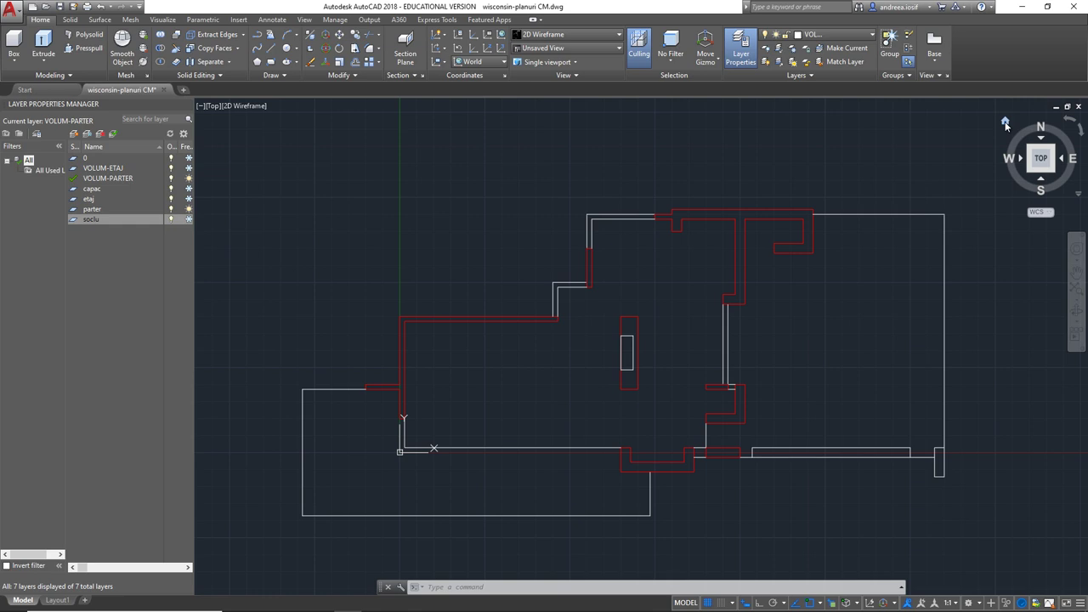
# - Set the home isometric view with the Perspective with Ortho Faces projection, then check the workspace list
pyautogui.click(1005, 123)
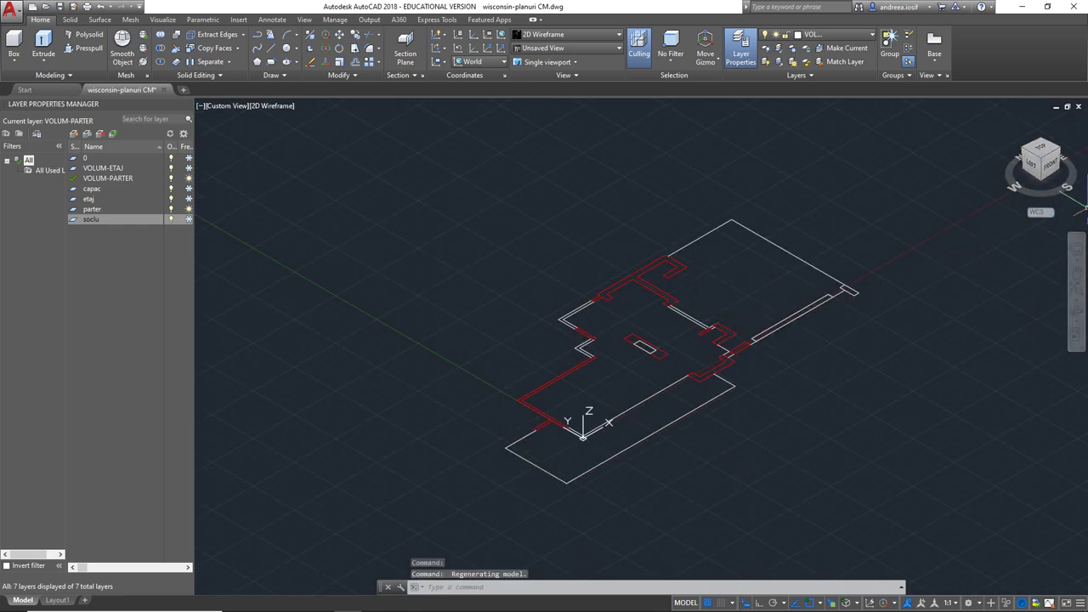
pyautogui.rightClick(1054, 193)
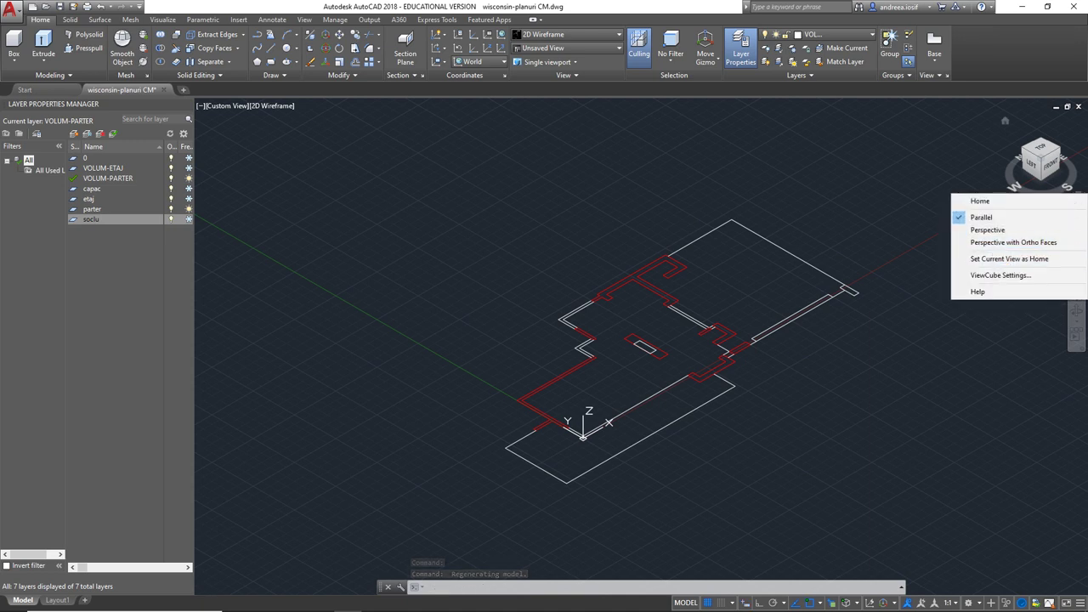
pyautogui.click(1012, 242)
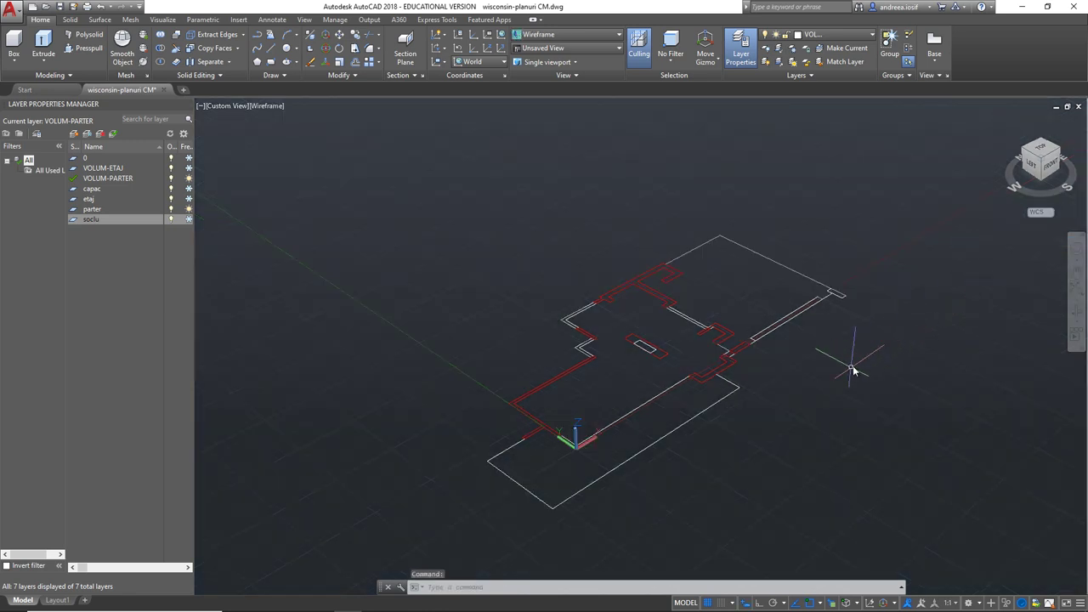
pyautogui.moveTo(1042, 153)
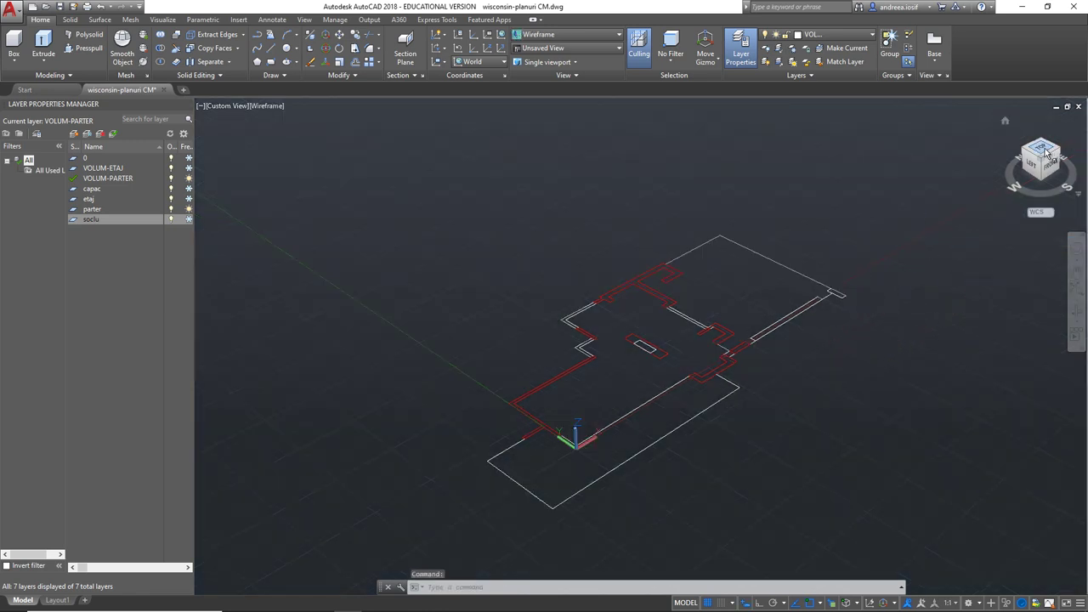
pyautogui.click(1046, 151)
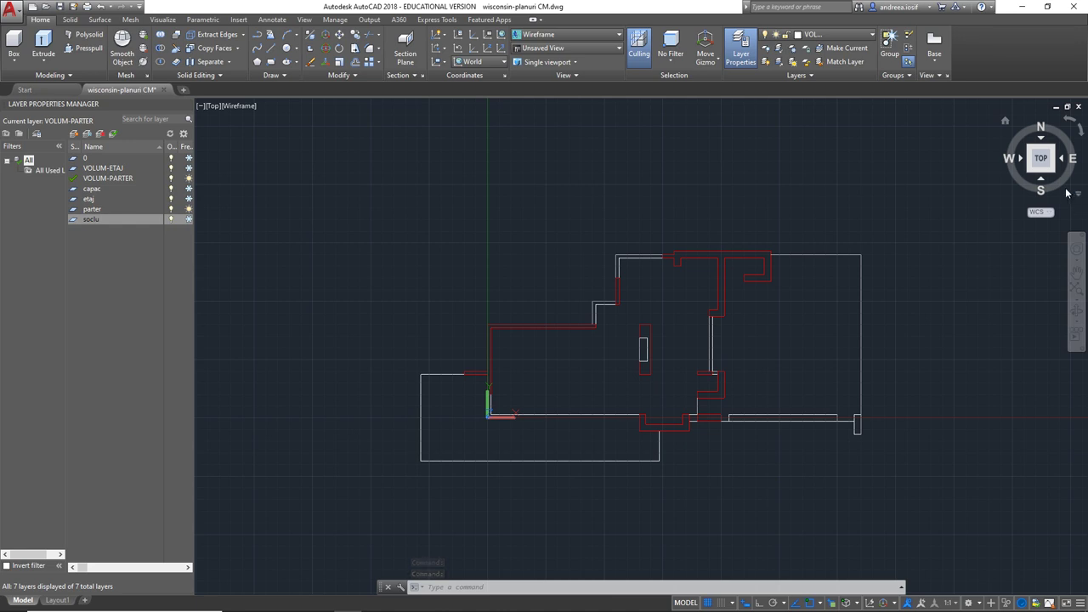
pyautogui.click(1008, 120)
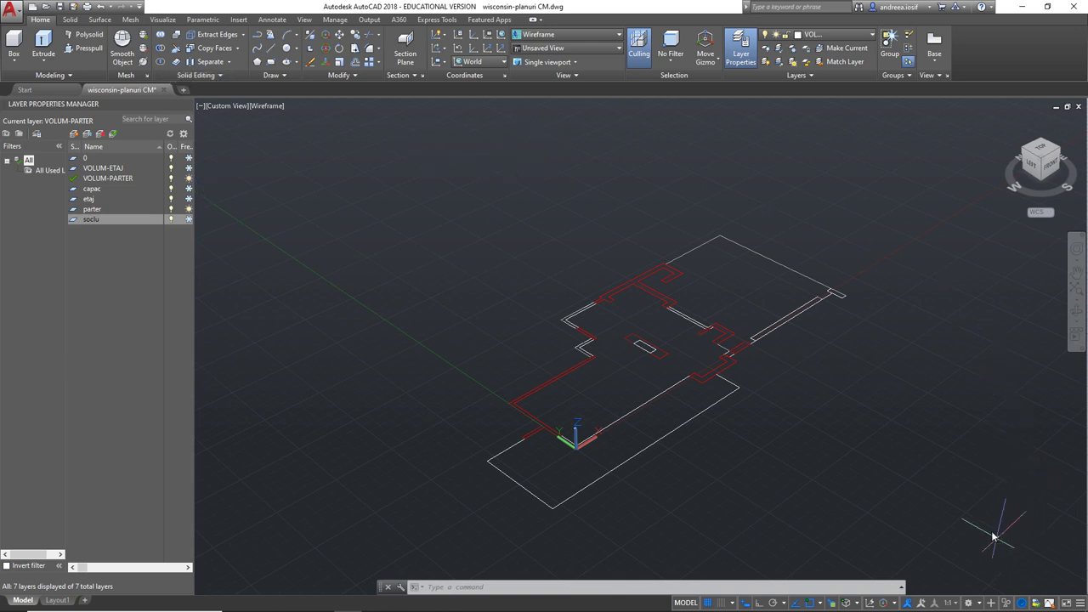
pyautogui.click(978, 604)
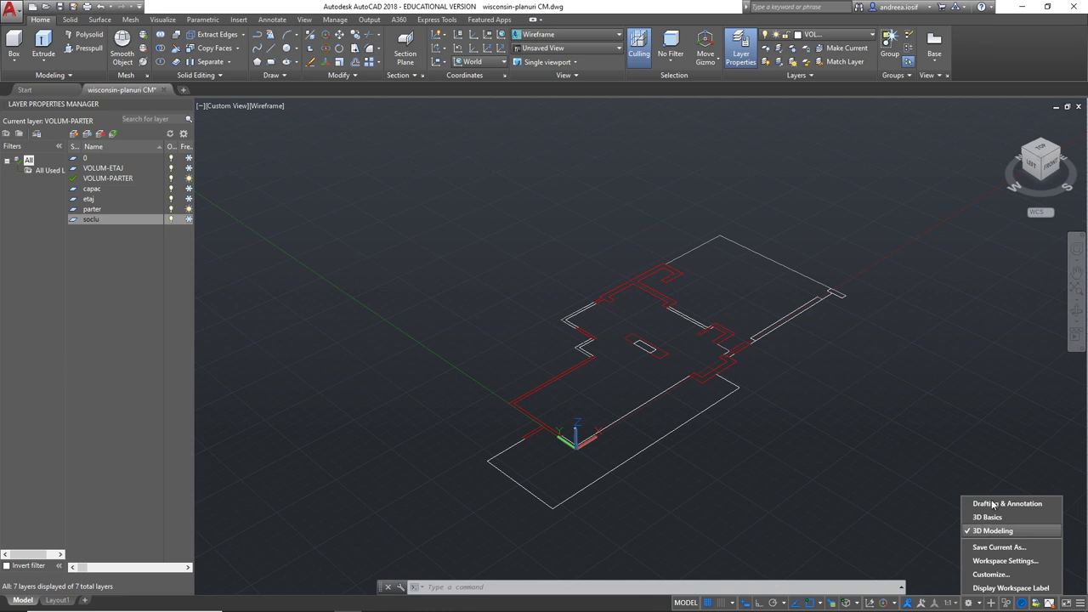
pyautogui.click(985, 530)
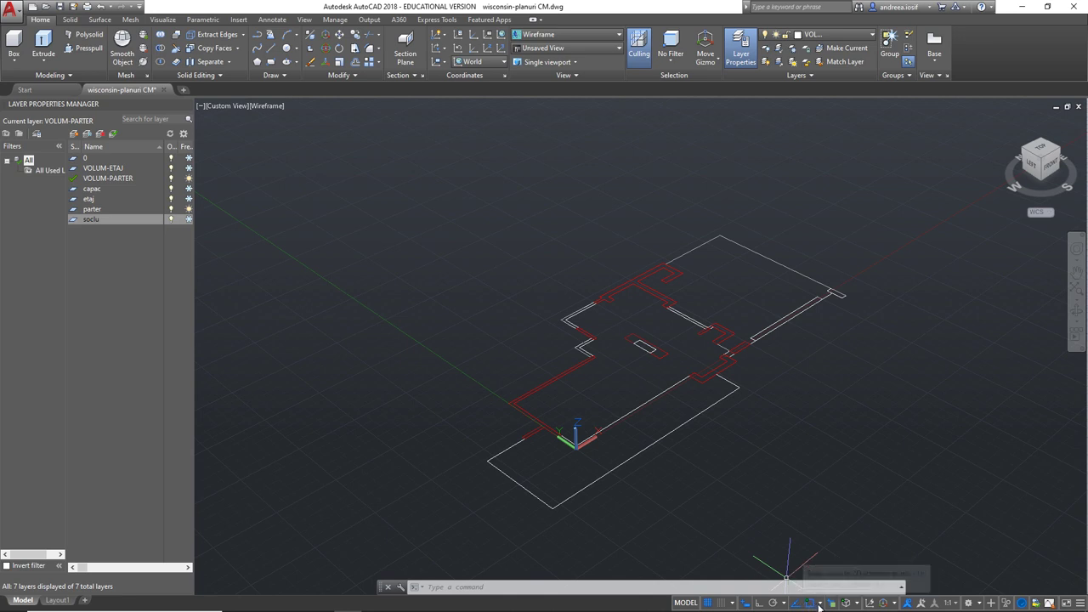
pyautogui.click(820, 603)
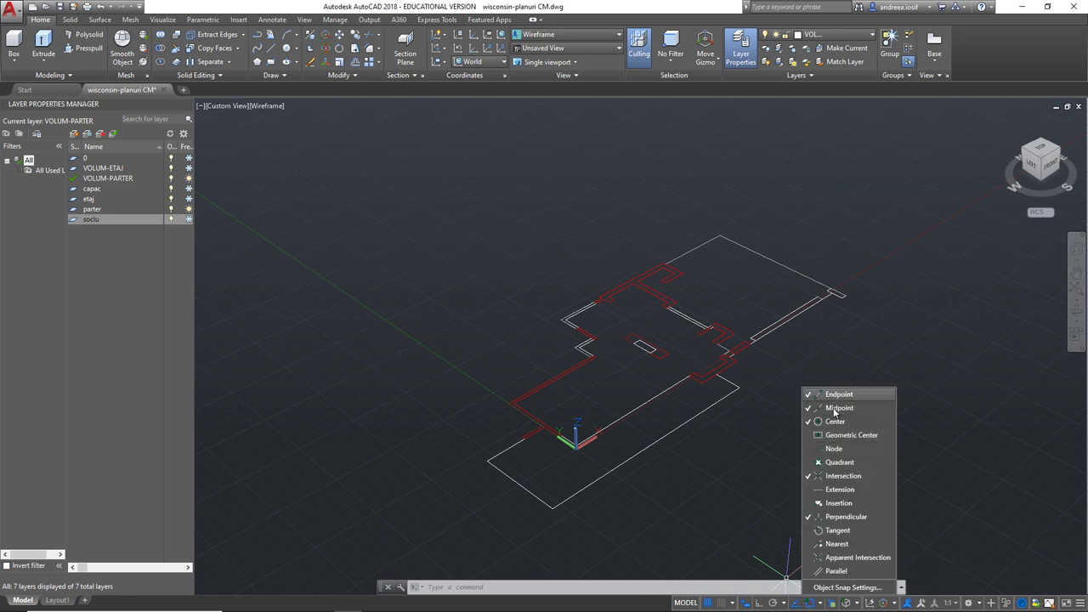
pyautogui.click(918, 585)
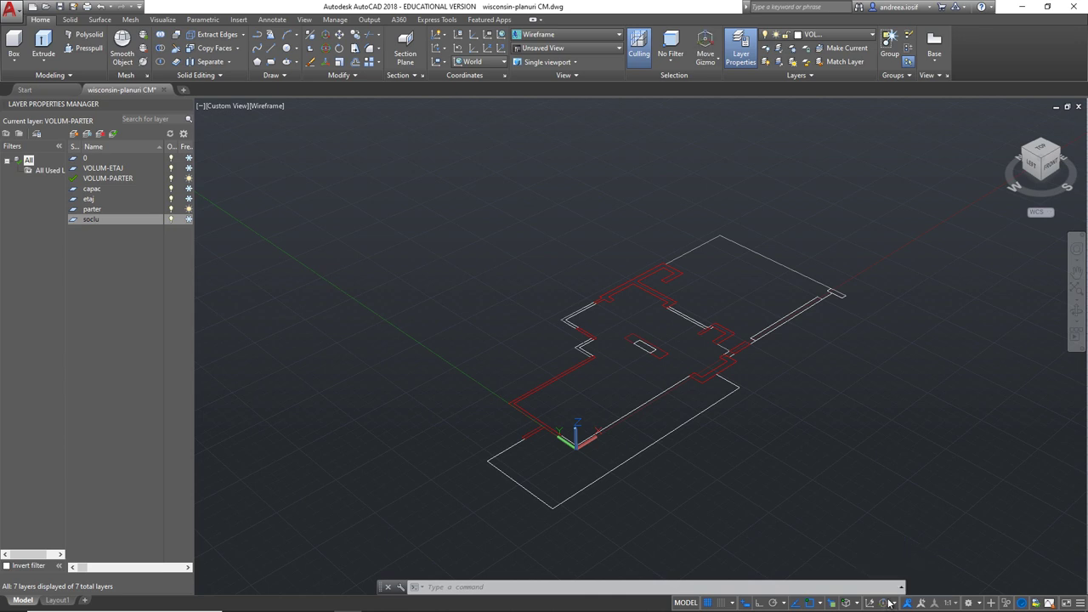
pyautogui.click(272, 106)
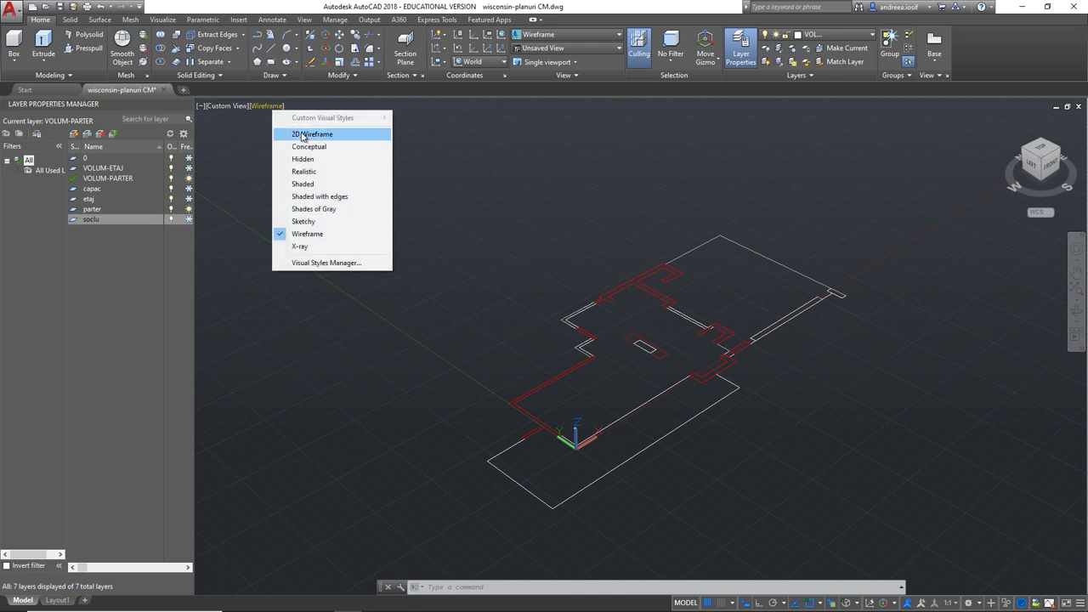
pyautogui.click(321, 239)
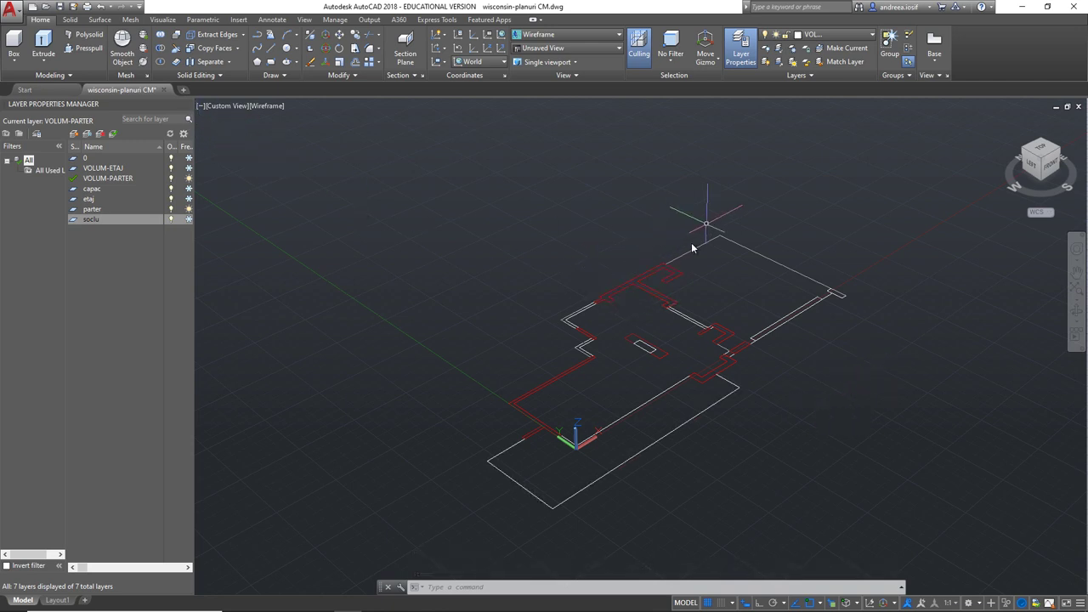
# - Zoom in on the corner walls, selecting and then clearing the wall outlines
pyautogui.click(621, 292)
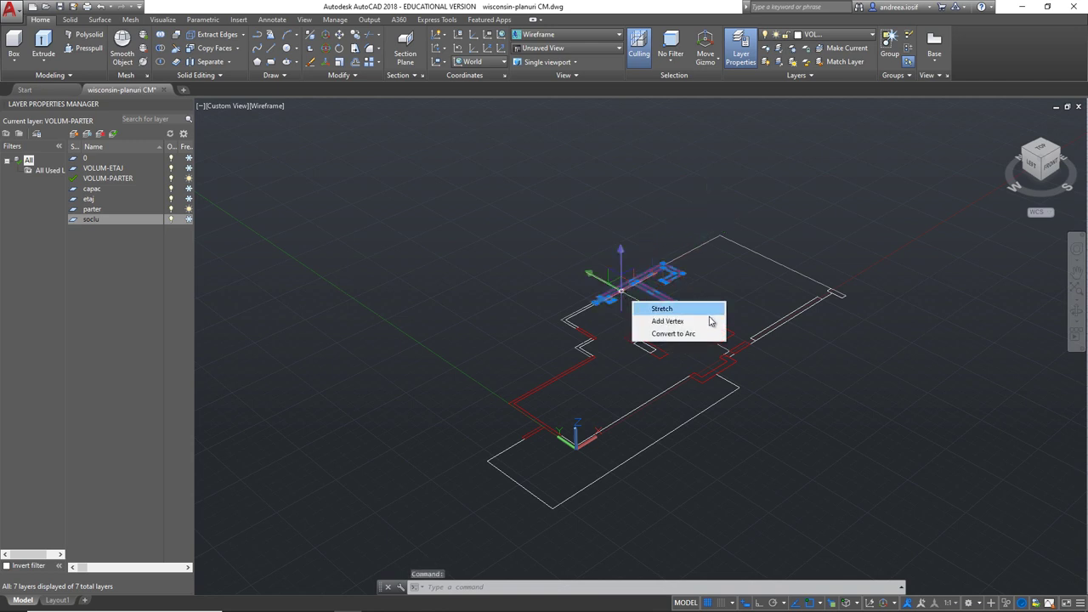
pyautogui.press('Escape')
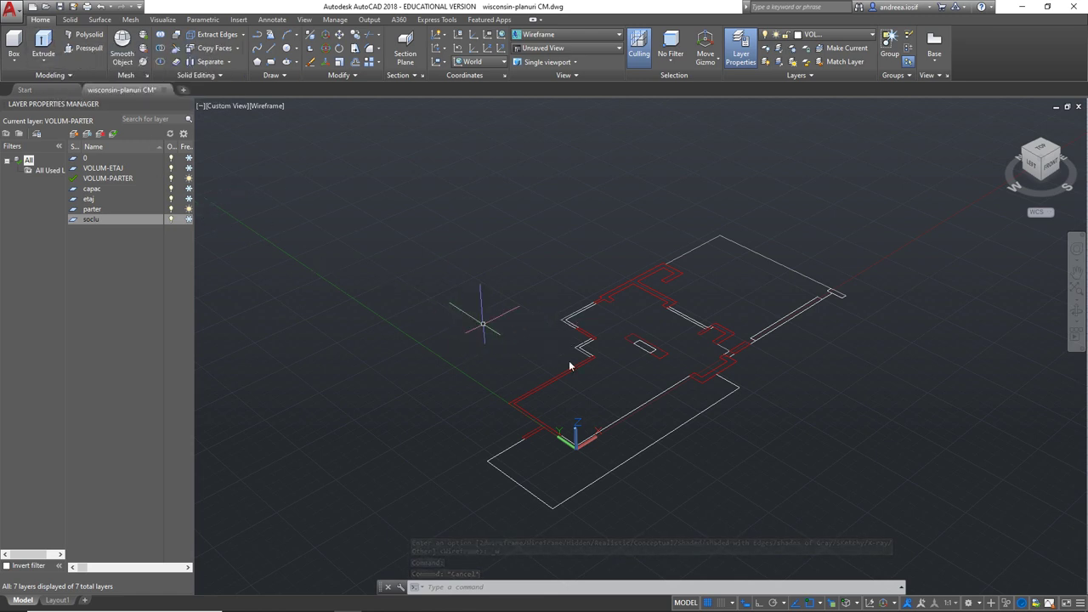
pyautogui.scroll(2, 601, 334)
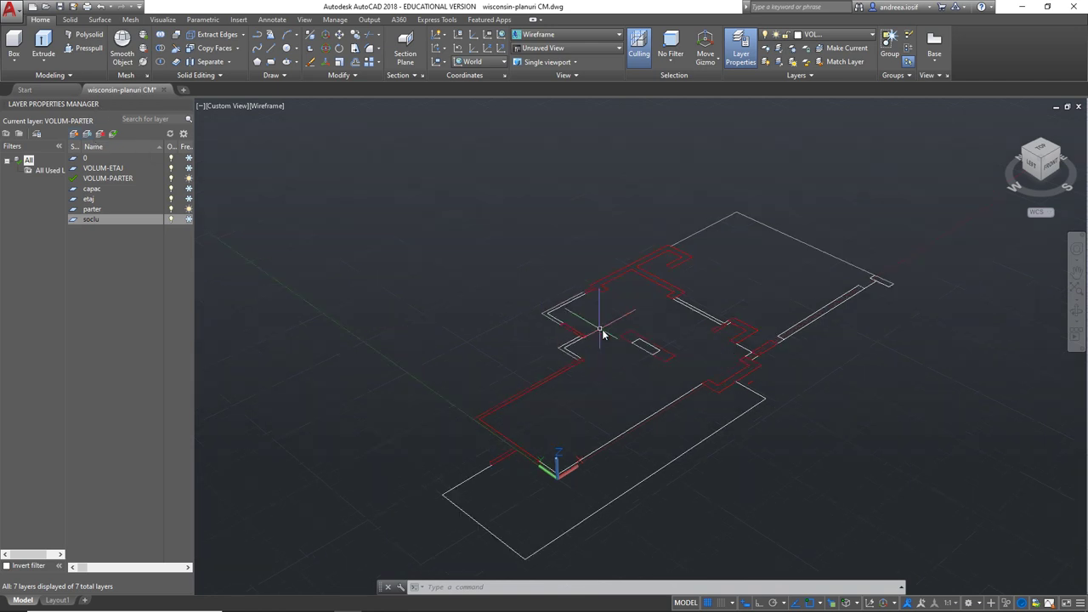
pyautogui.scroll(3, 444, 236)
pyautogui.click(453, 230)
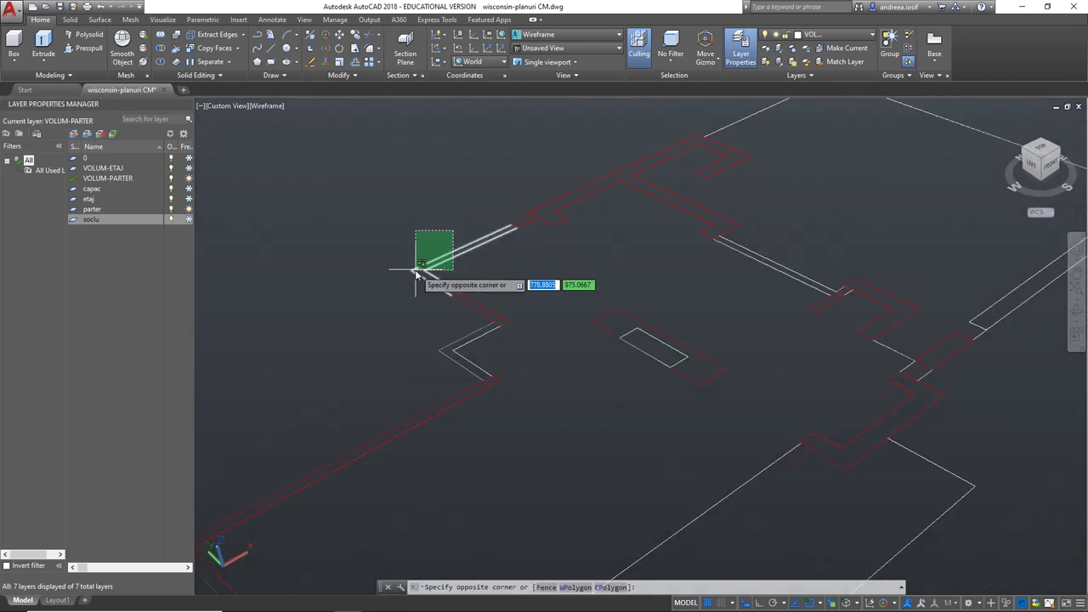
pyautogui.click(417, 270)
pyautogui.scroll(2, 437, 303)
pyautogui.moveTo(408, 284); pyautogui.dragTo(535, 416, button='middle')
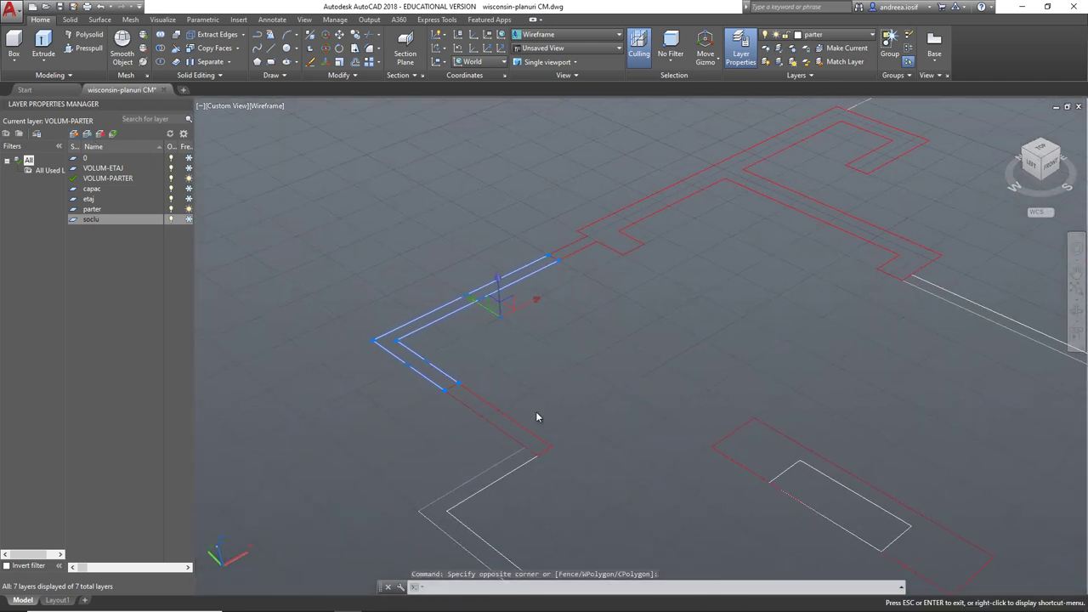
pyautogui.scroll(2, 493, 405)
pyautogui.press('Escape')
# - Deselect the L-shaped outline and orbit the plan into a perspective 3D view
pyautogui.click(341, 384)
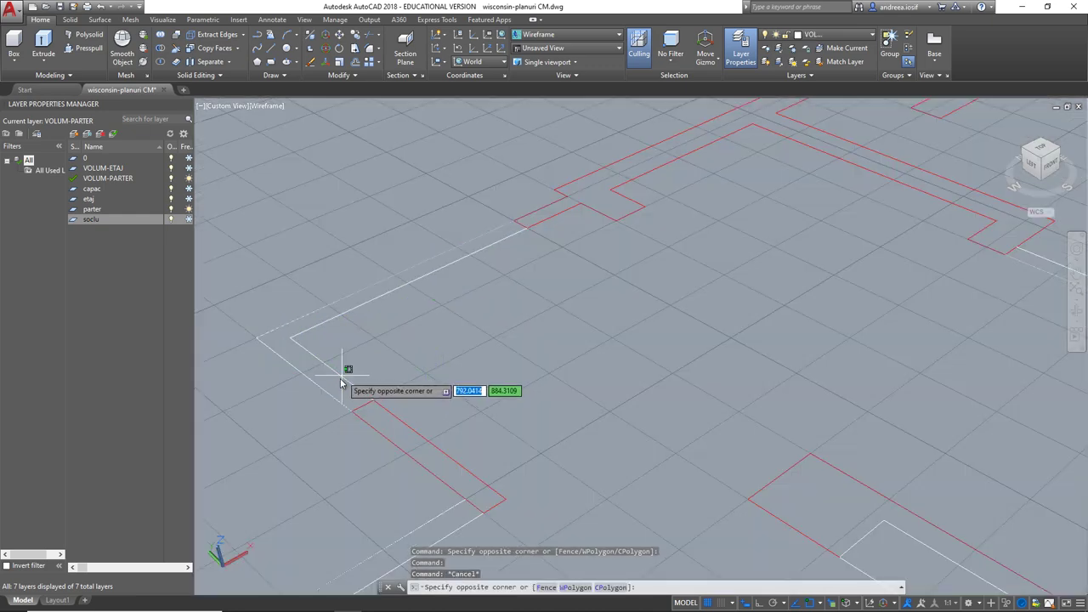
pyautogui.press('Escape')
pyautogui.click(323, 388)
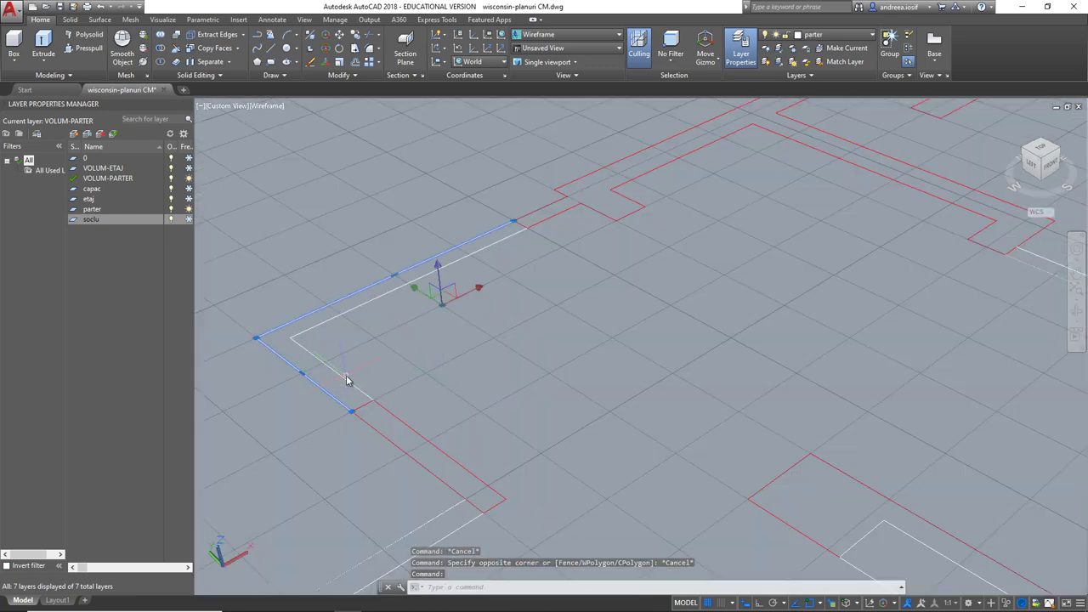
pyautogui.press('Escape')
pyautogui.moveTo(510, 364)
pyautogui.keyDown('shift'); pyautogui.mouseDown(button='middle')
pyautogui.moveTo(535, 330)
pyautogui.moveTo(476, 280)
pyautogui.mouseUp(button='middle'); pyautogui.keyUp('shift')
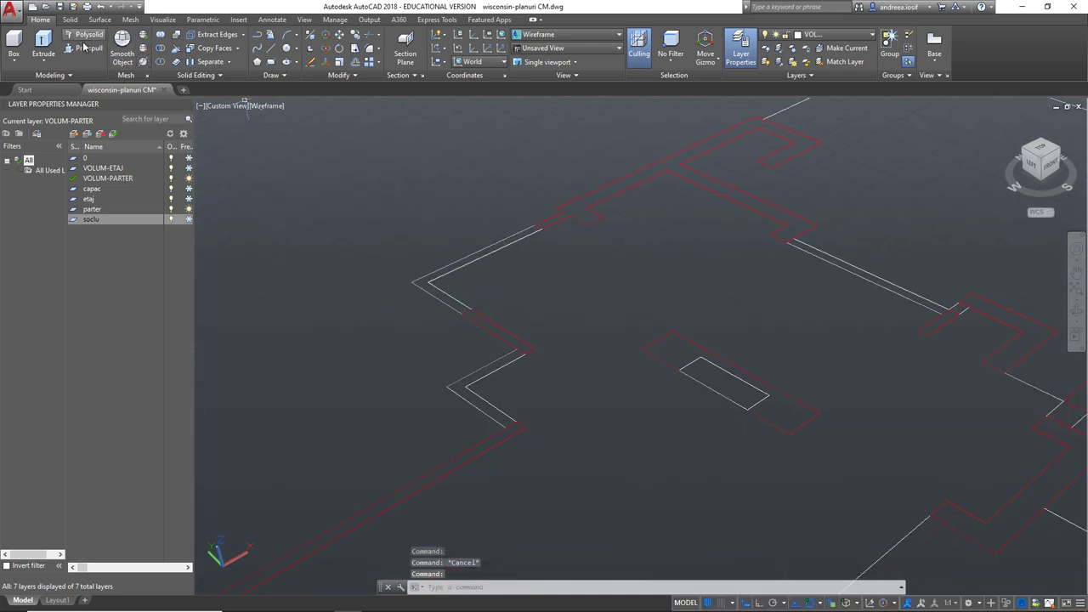
pyautogui.scroll(-1, 459, 265)
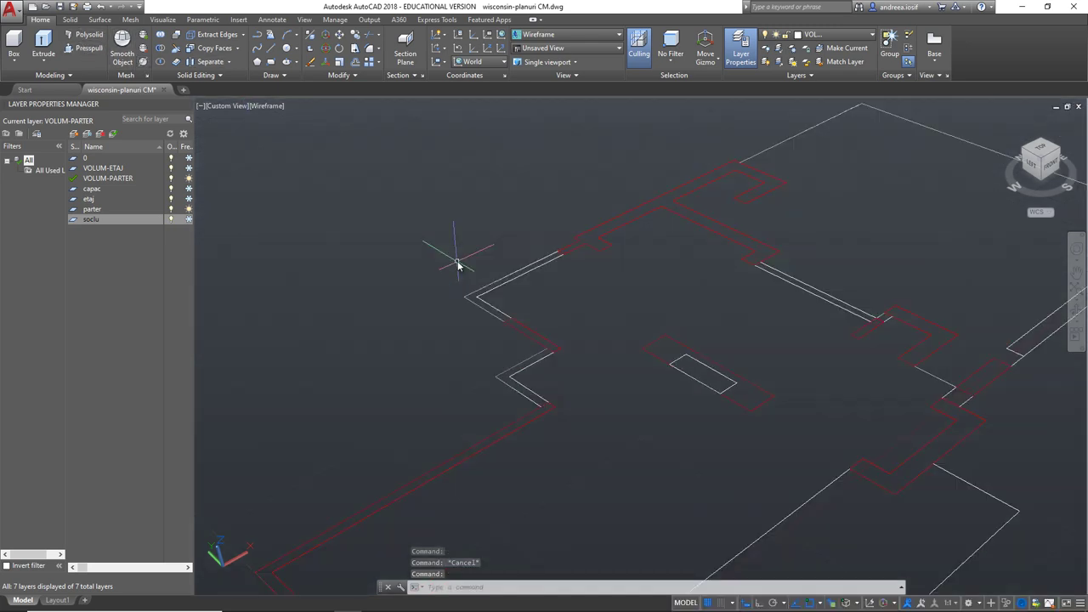
pyautogui.scroll(-1, 457, 265)
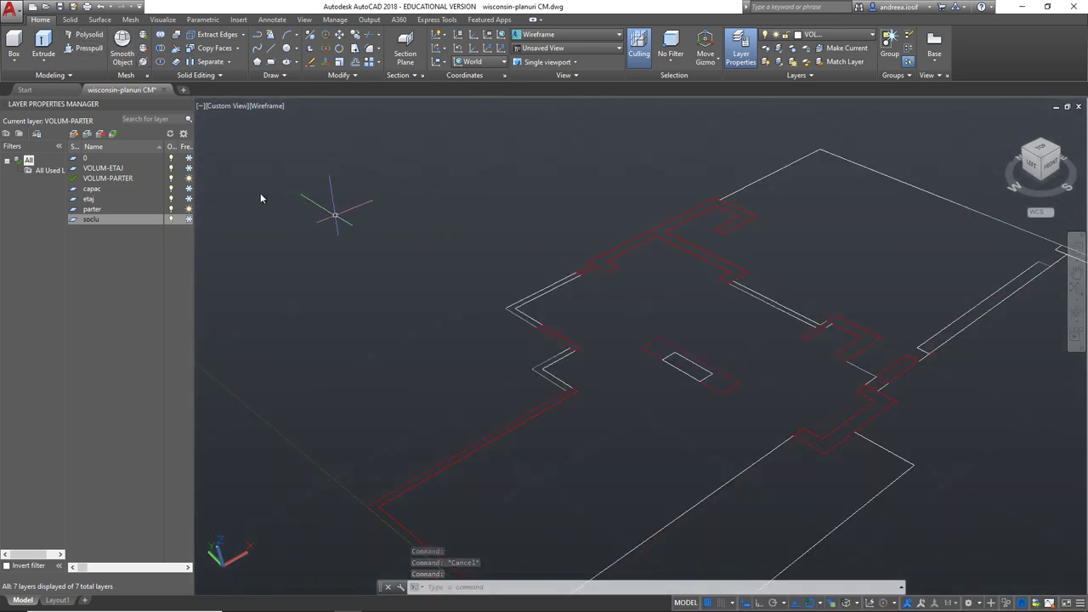
# - Presspull the first L-shaped wall corner up 120
pyautogui.click(88, 51)
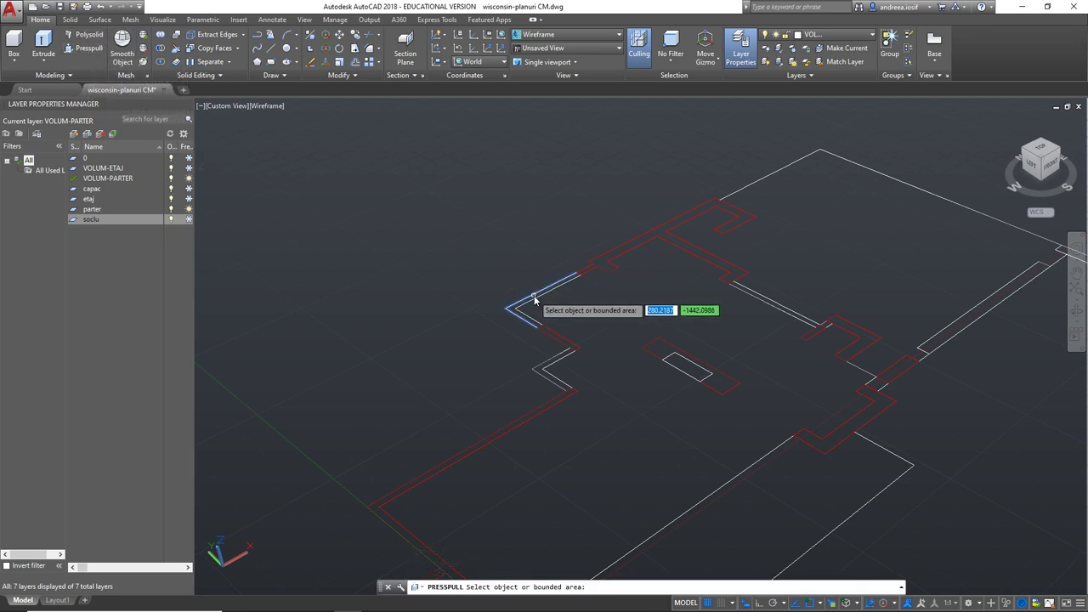
pyautogui.scroll(1, 480, 302)
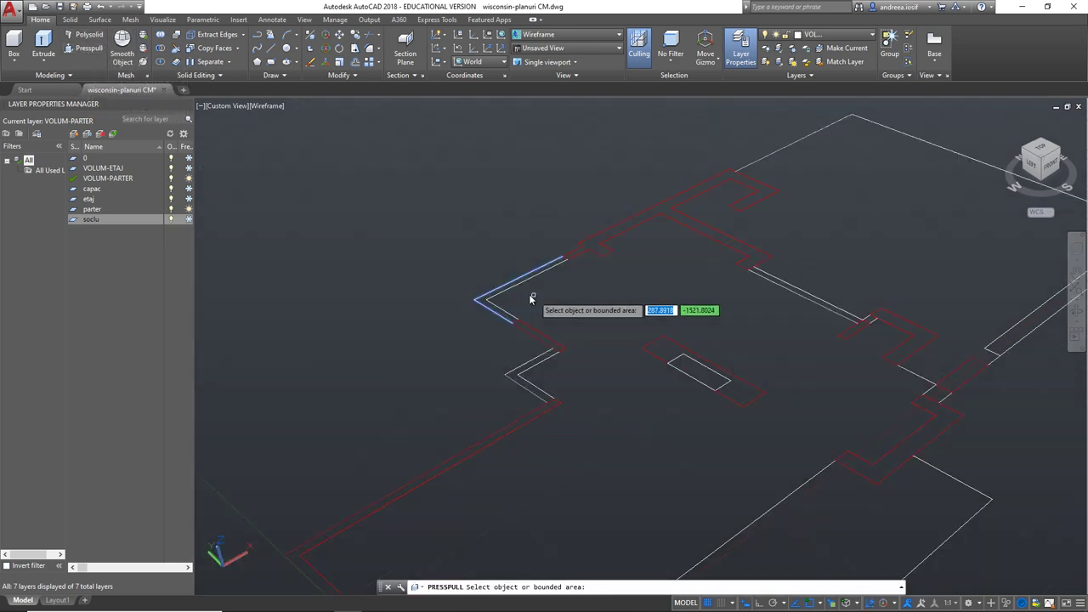
pyautogui.click(482, 301)
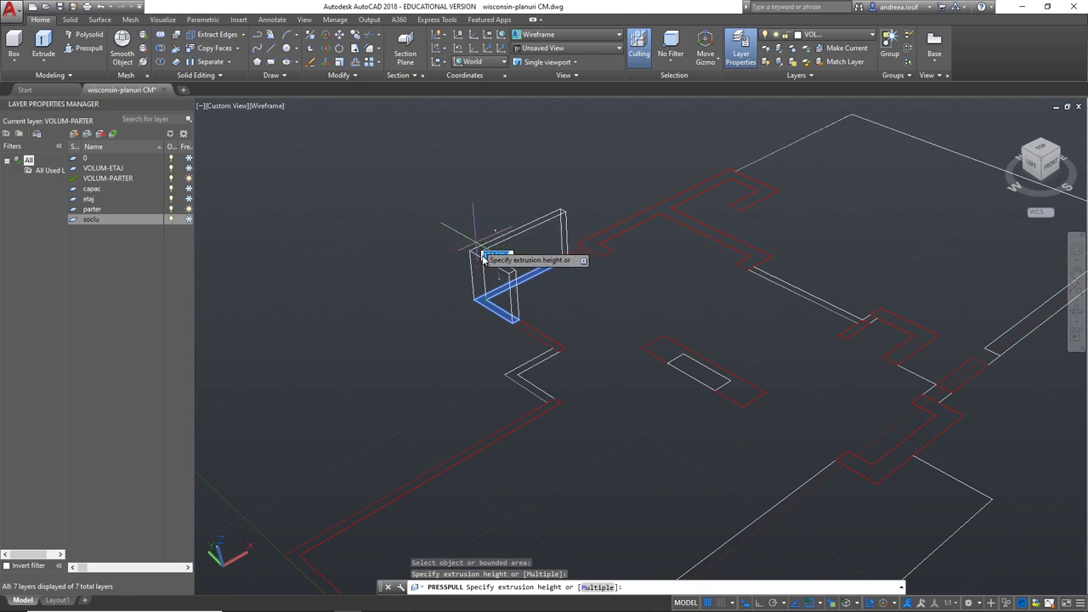
pyautogui.keyDown('shift'); pyautogui.moveTo(469, 238); pyautogui.dragTo(485, 252, button='middle'); pyautogui.keyUp('shift')
pyautogui.write('120')
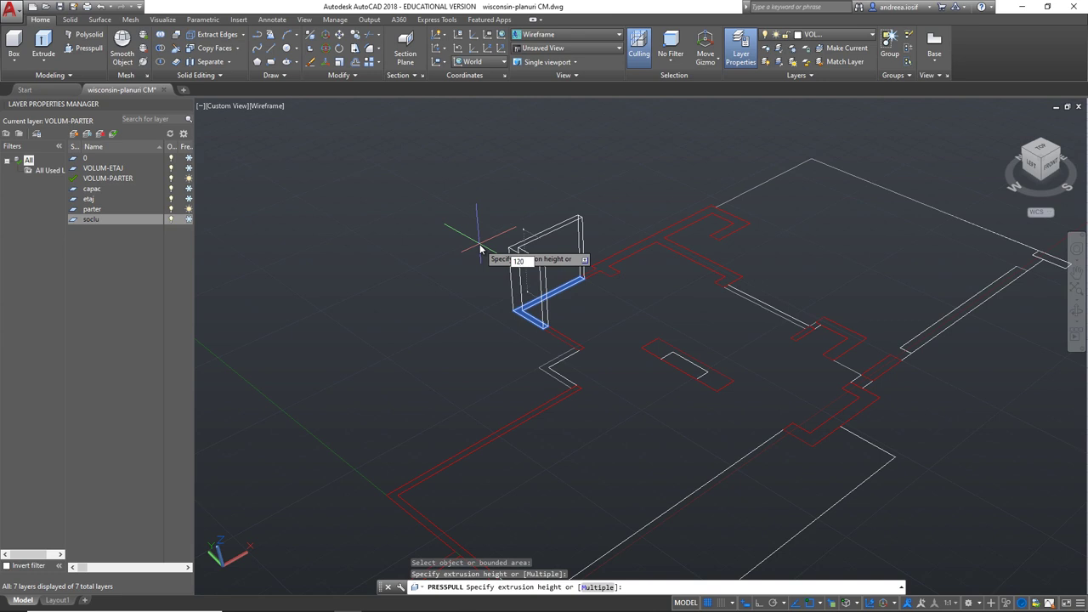
pyautogui.press('Return')
# - Presspull the second L-shaped wall corner up 120
pyautogui.scroll(-2, 601, 380)
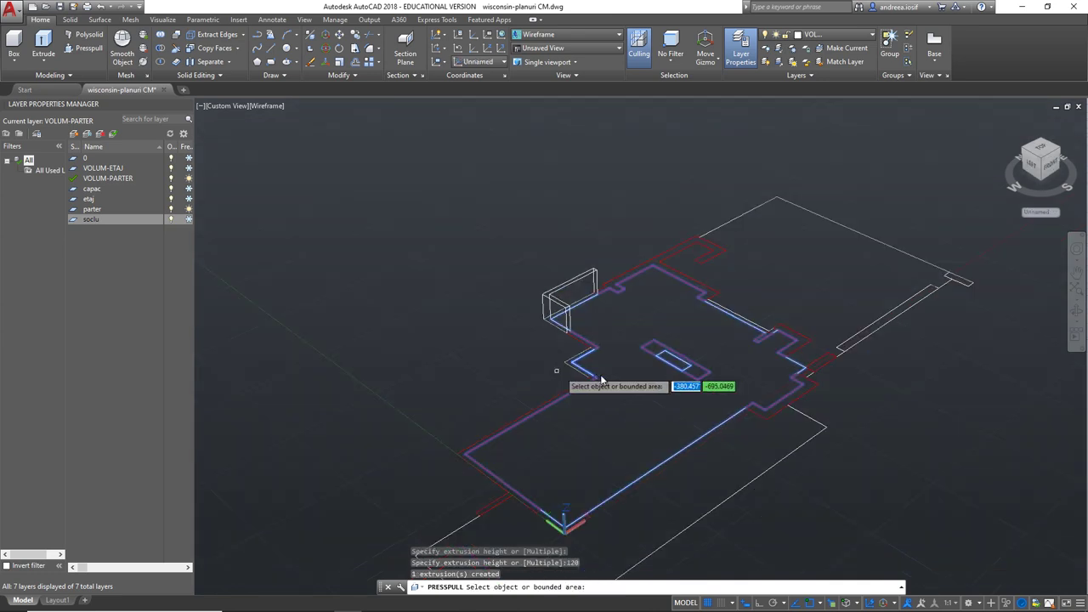
pyautogui.keyDown('shift'); pyautogui.moveTo(601, 380); pyautogui.dragTo(513, 355, button='middle'); pyautogui.keyUp('shift')
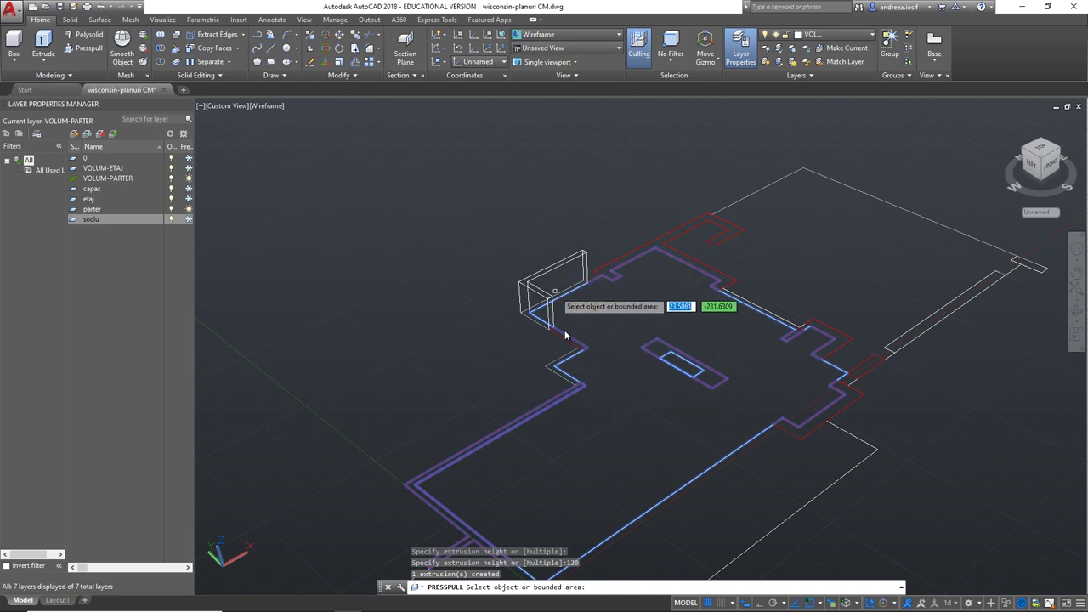
pyautogui.scroll(1, 563, 378)
pyautogui.scroll(1, 503, 400)
pyautogui.scroll(2, 501, 389)
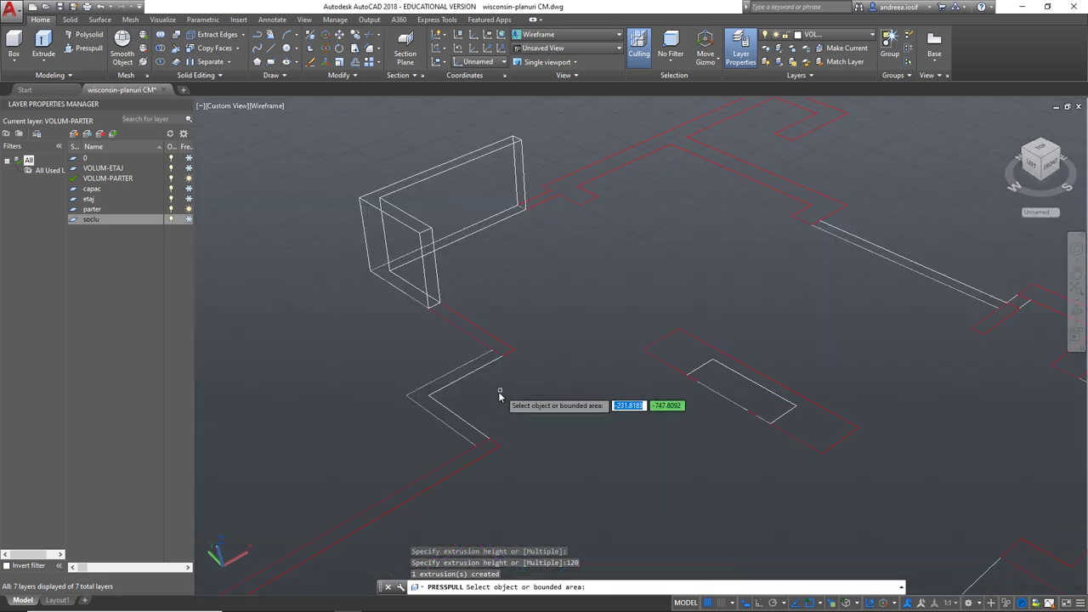
pyautogui.click(423, 400)
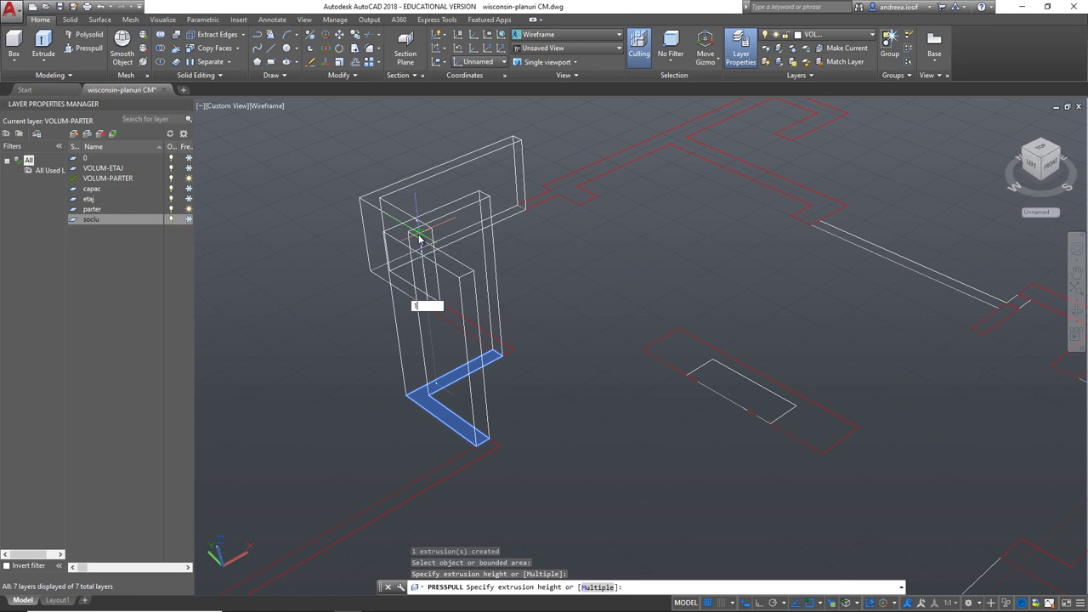
pyautogui.write('20')
pyautogui.press('Return')
# - Presspull the straight wall strip on the right up 190
pyautogui.scroll(-3, 465, 304)
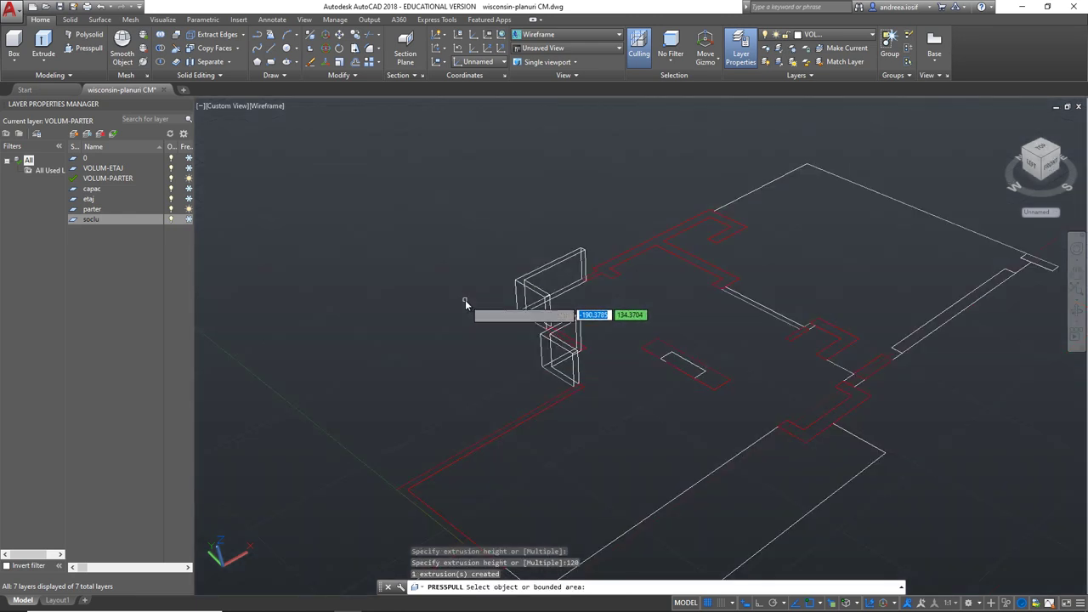
pyautogui.scroll(1, 788, 318)
pyautogui.scroll(1, 831, 323)
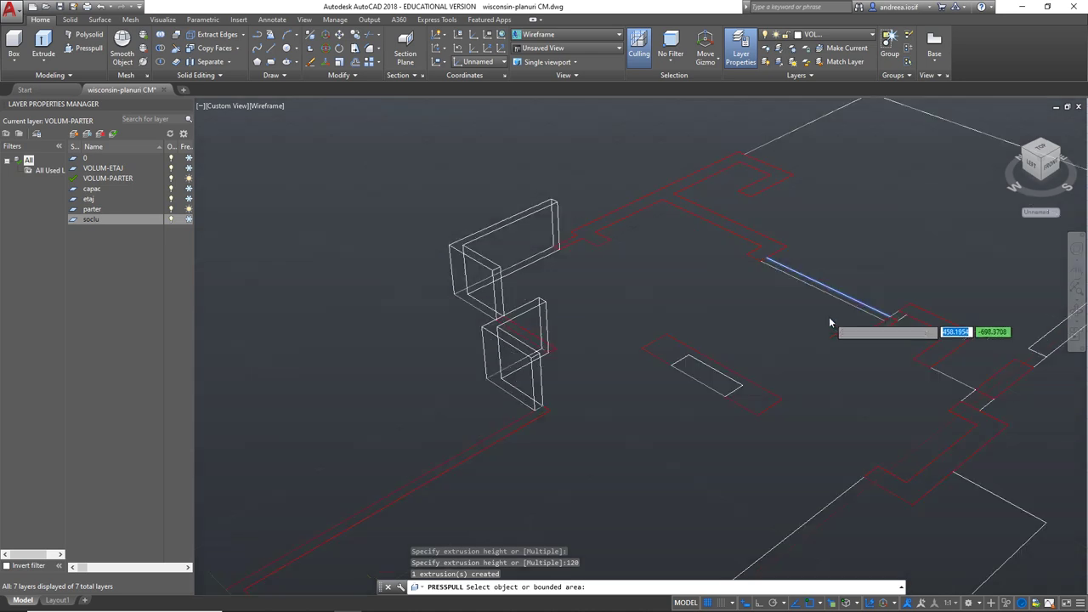
pyautogui.scroll(1, 838, 321)
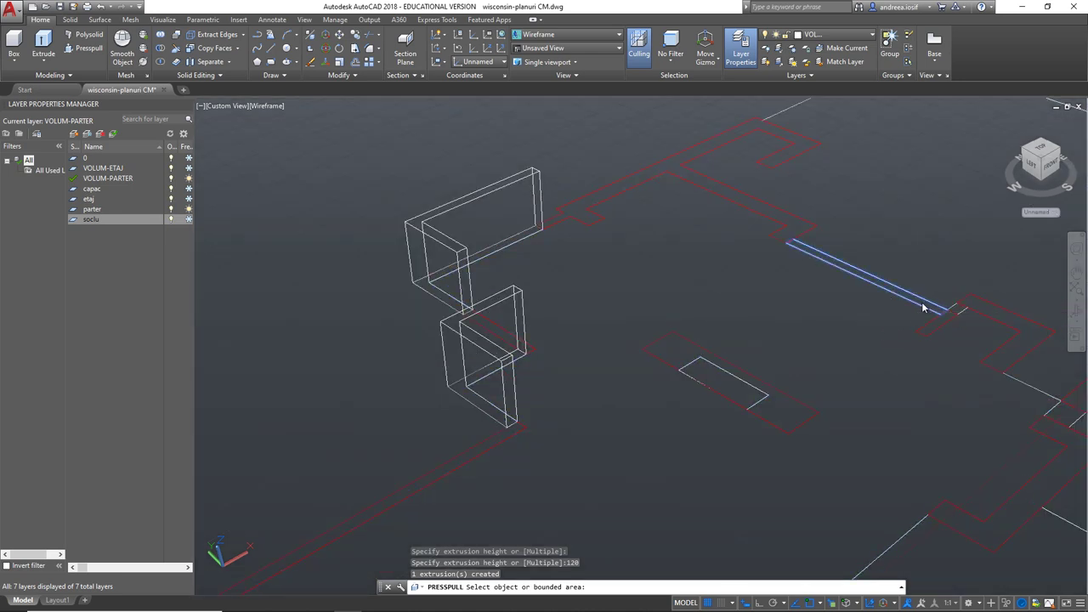
pyautogui.click(923, 308)
pyautogui.write('190')
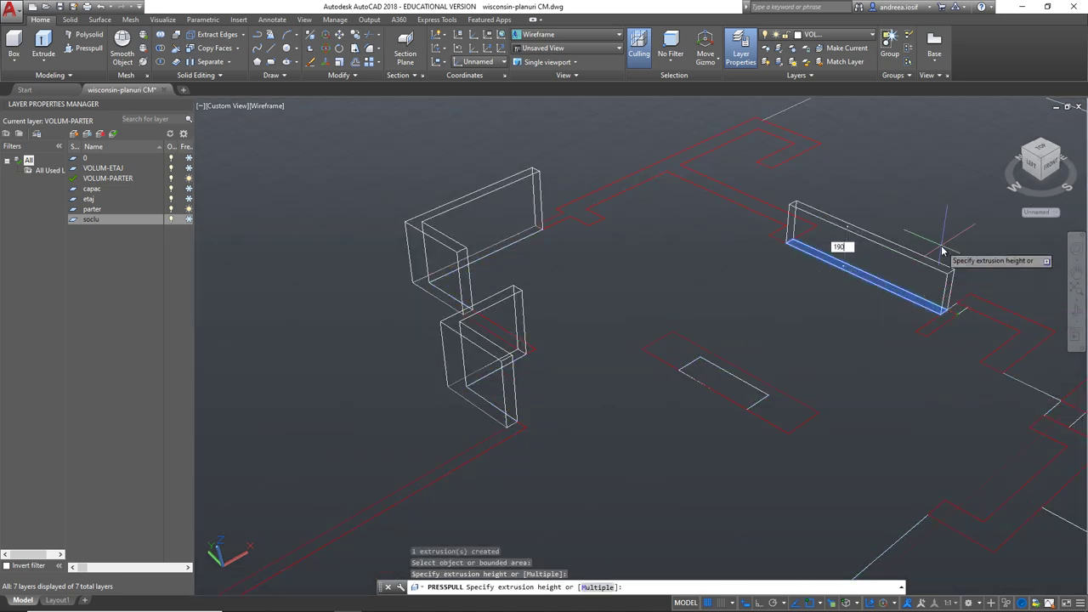
pyautogui.press('Return')
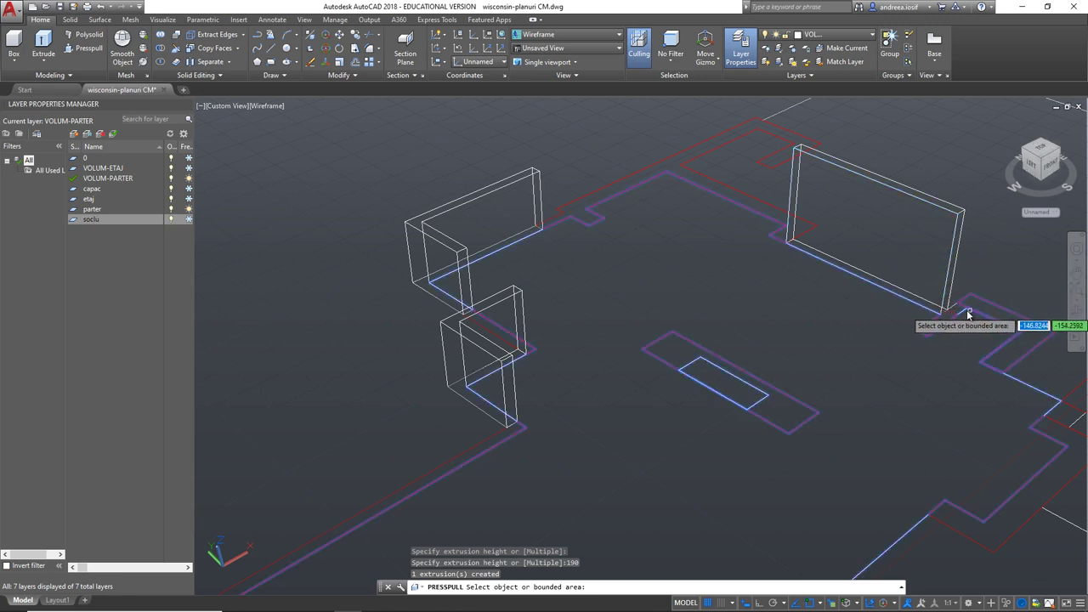
# - Raise the small end post at the wall's end and finish Presspull
pyautogui.click(959, 314)
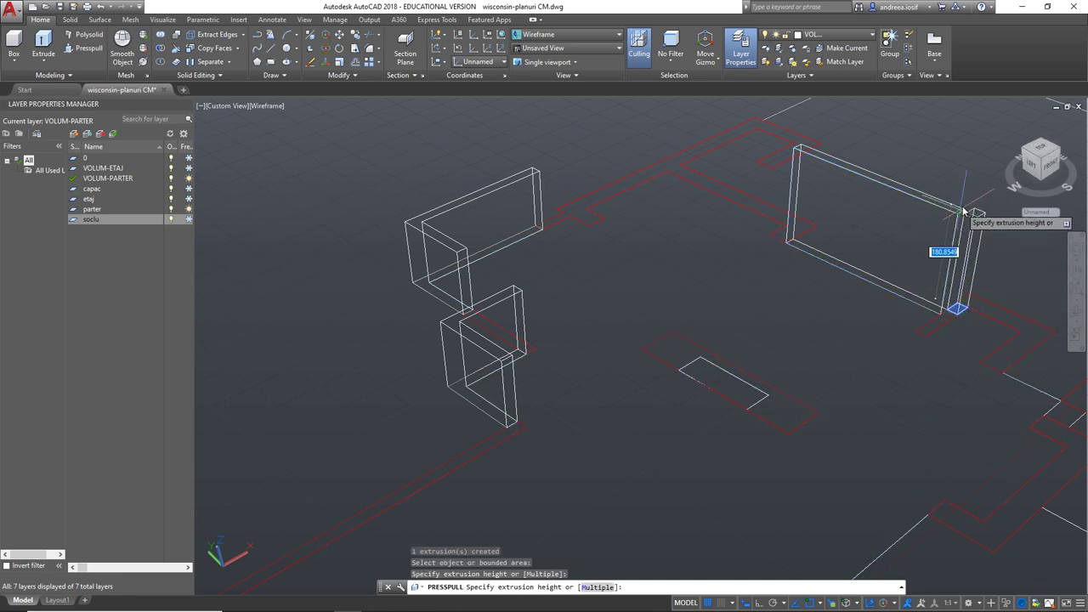
pyautogui.click(965, 210)
pyautogui.scroll(-2, 484, 416)
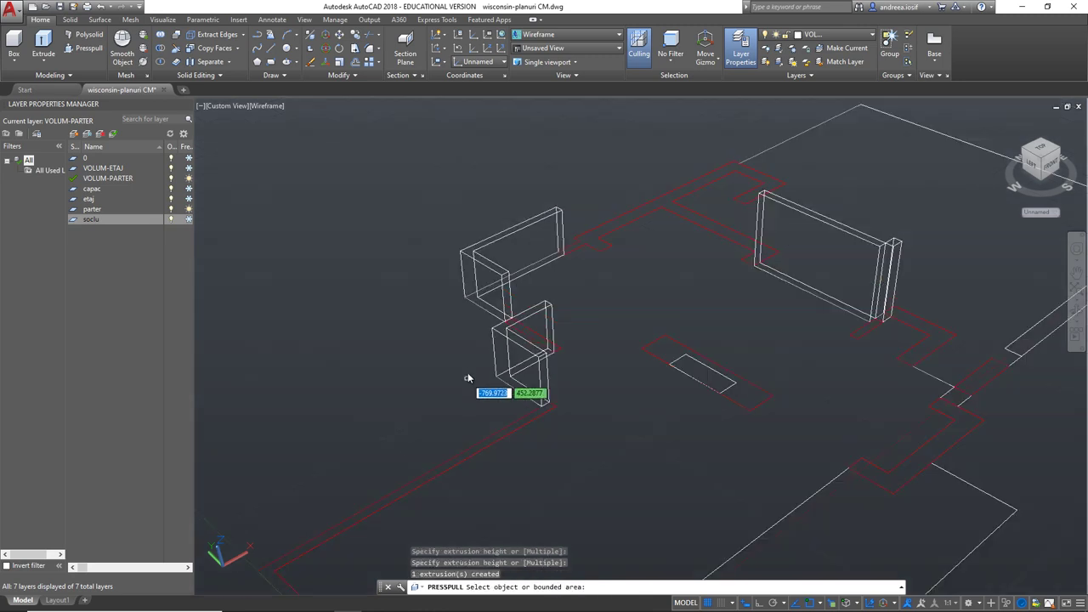
pyautogui.scroll(-1, 510, 340)
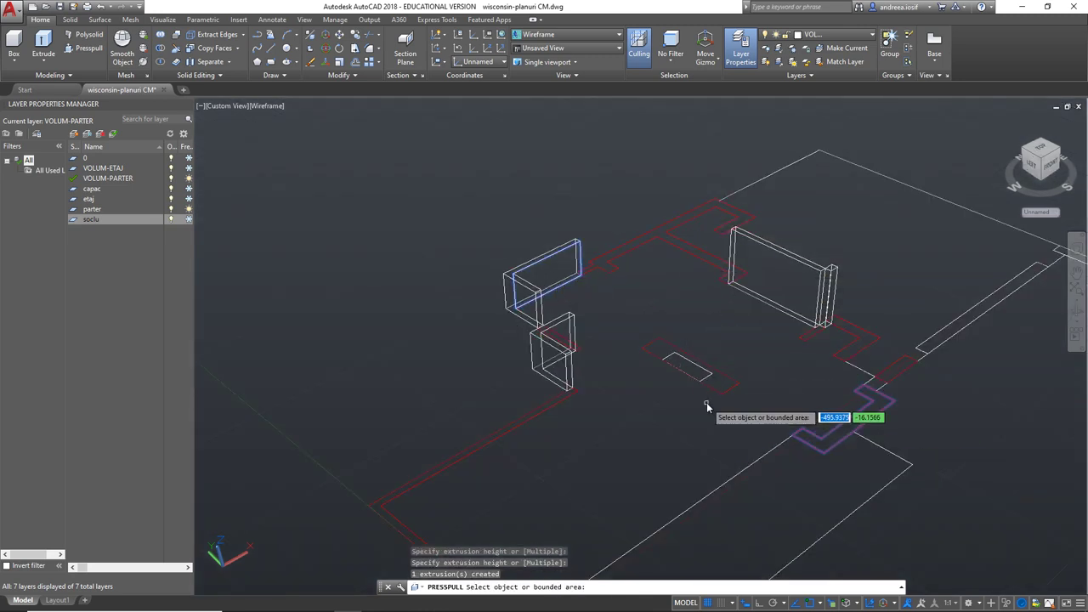
pyautogui.press('Return')
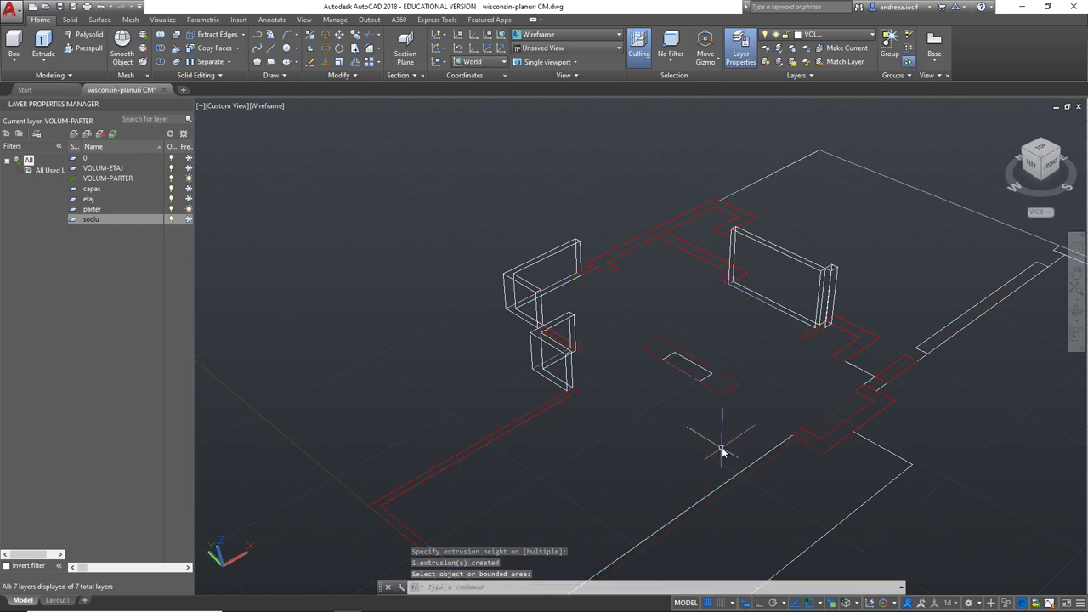
pyautogui.click(642, 245)
pyautogui.press('Escape')
pyautogui.press('Escape')
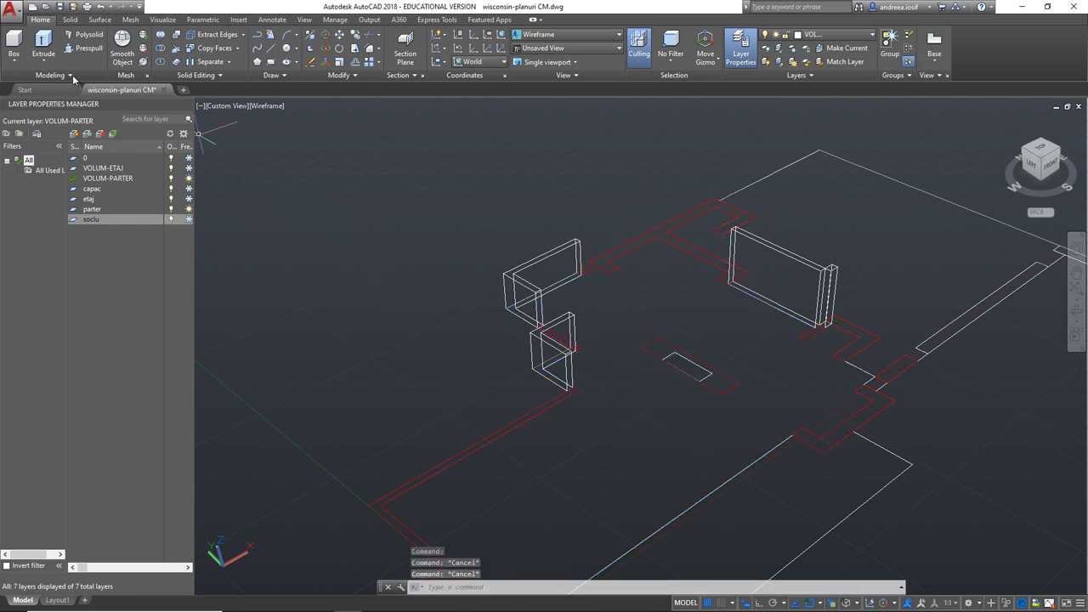
# - Start Extrude and pick the upper red outline plus outlines along the right and lower-left walls
pyautogui.click(55, 53)
pyautogui.click(652, 229)
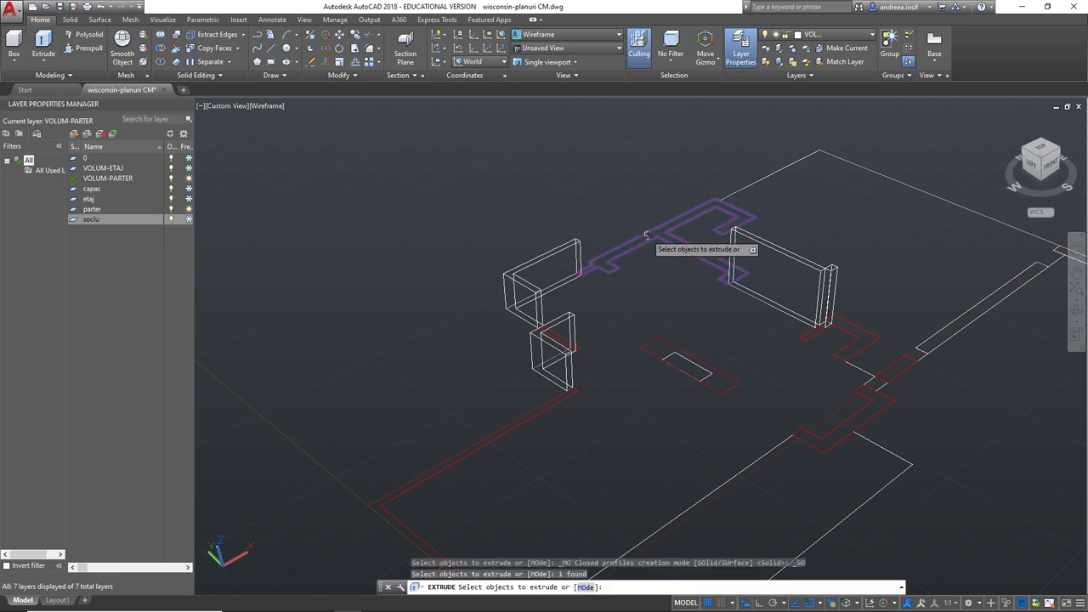
pyautogui.click(830, 338)
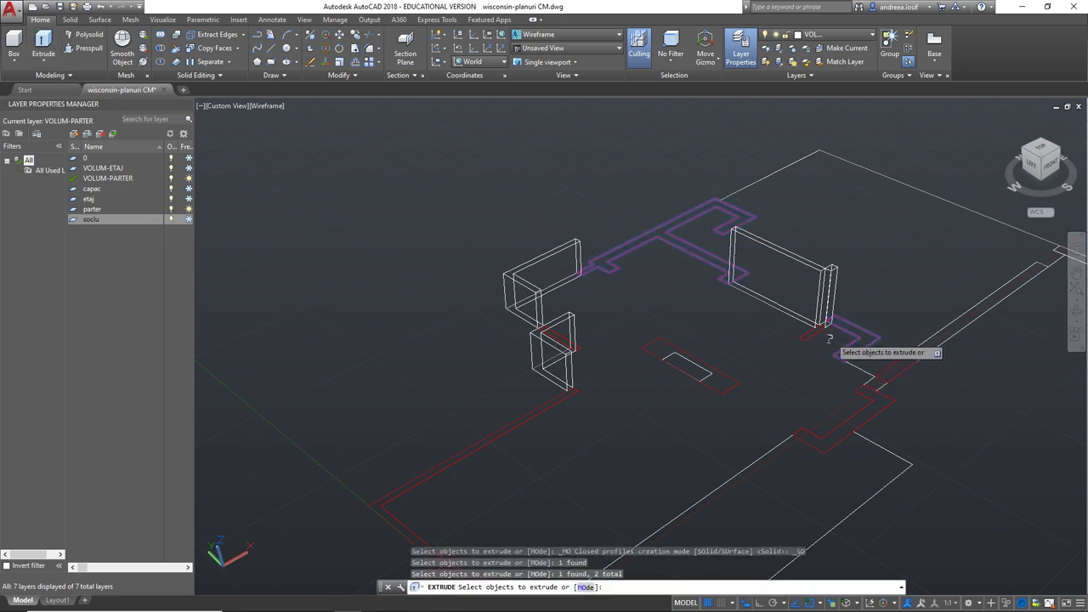
pyautogui.click(808, 339)
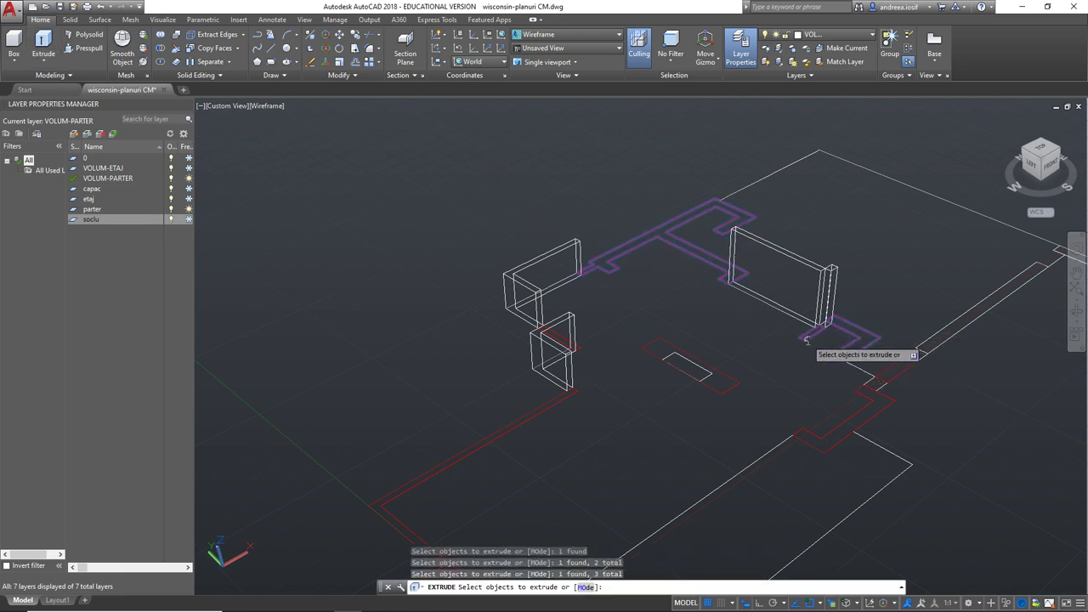
pyautogui.click(879, 374)
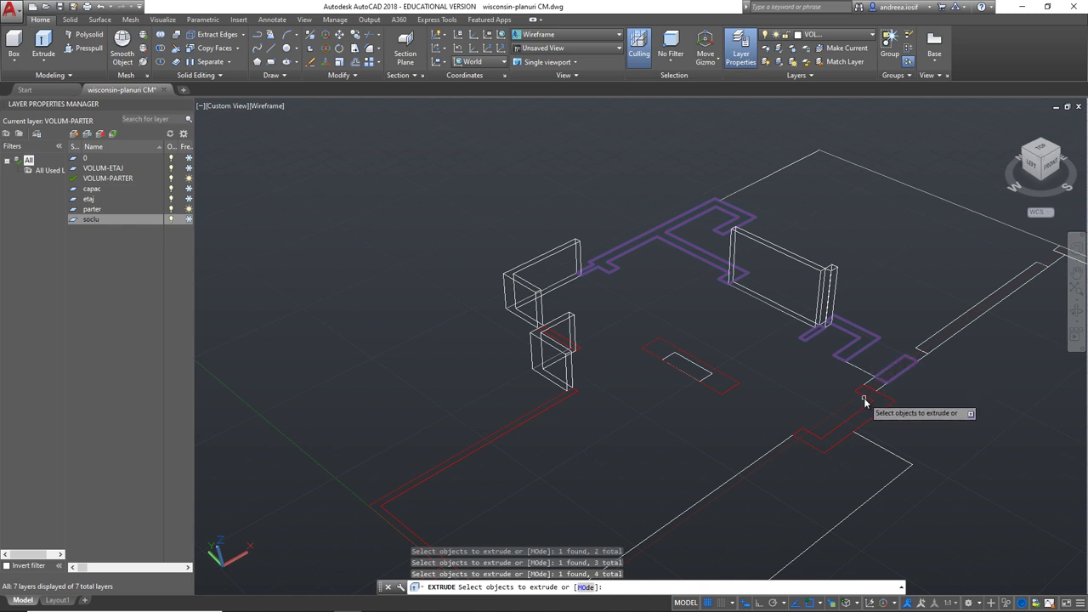
pyautogui.click(866, 400)
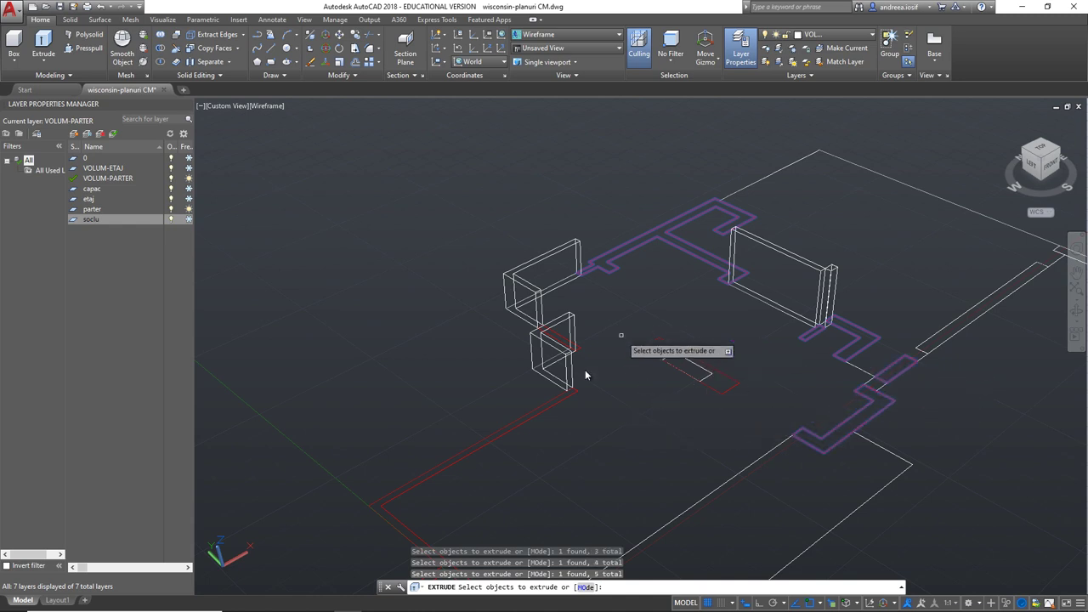
pyautogui.click(511, 425)
# - Add the short segment between the walls and extrude the selected outlines to height 250
pyautogui.scroll(-1, 512, 391)
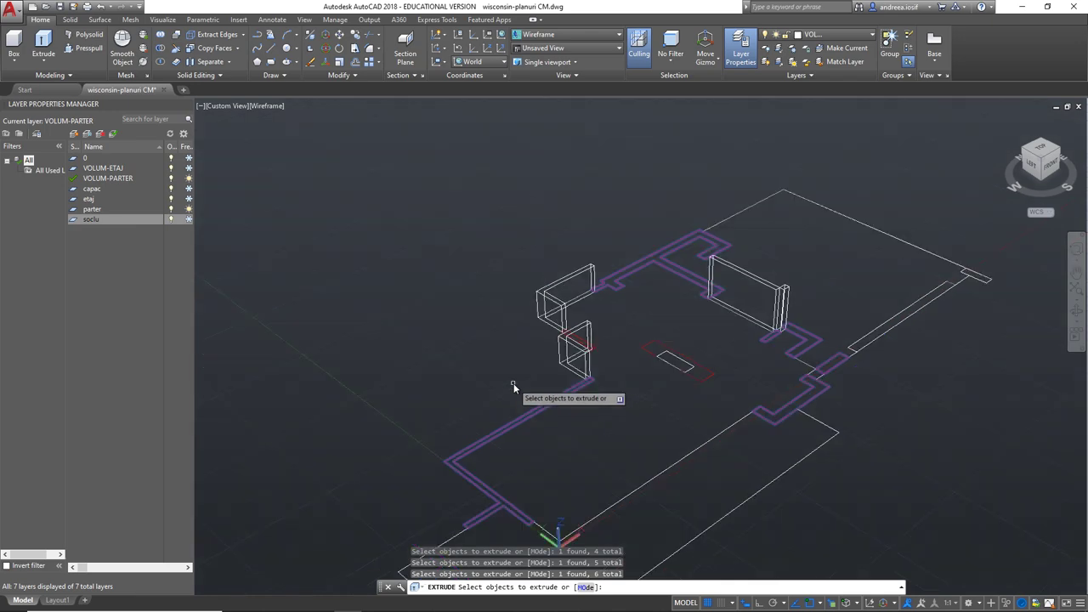
pyautogui.keyDown('shift'); pyautogui.moveTo(499, 373); pyautogui.dragTo(643, 439, button='middle'); pyautogui.keyUp('shift')
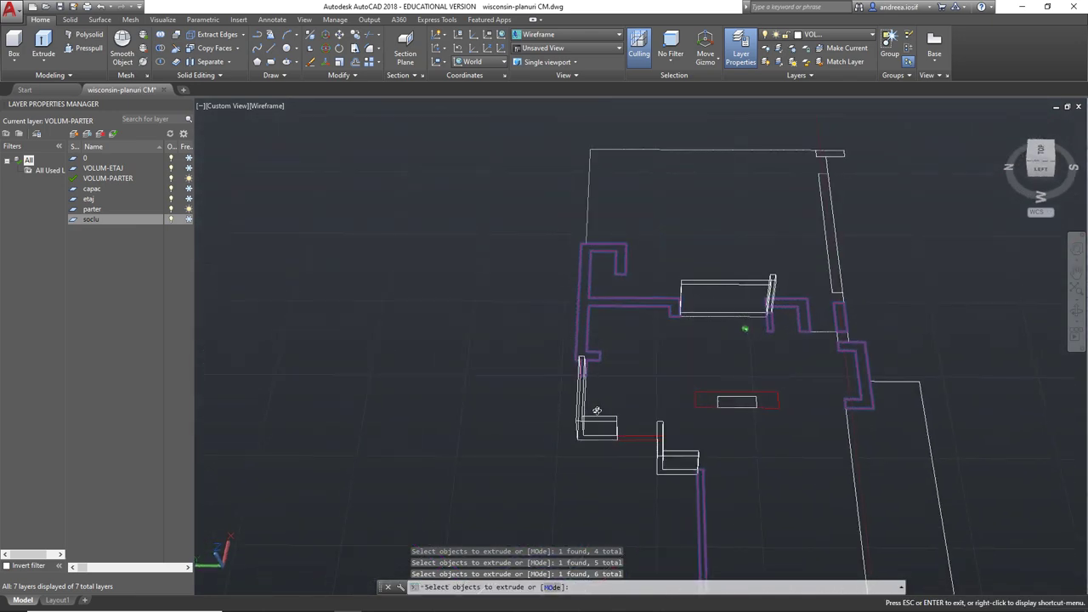
pyautogui.click(642, 438)
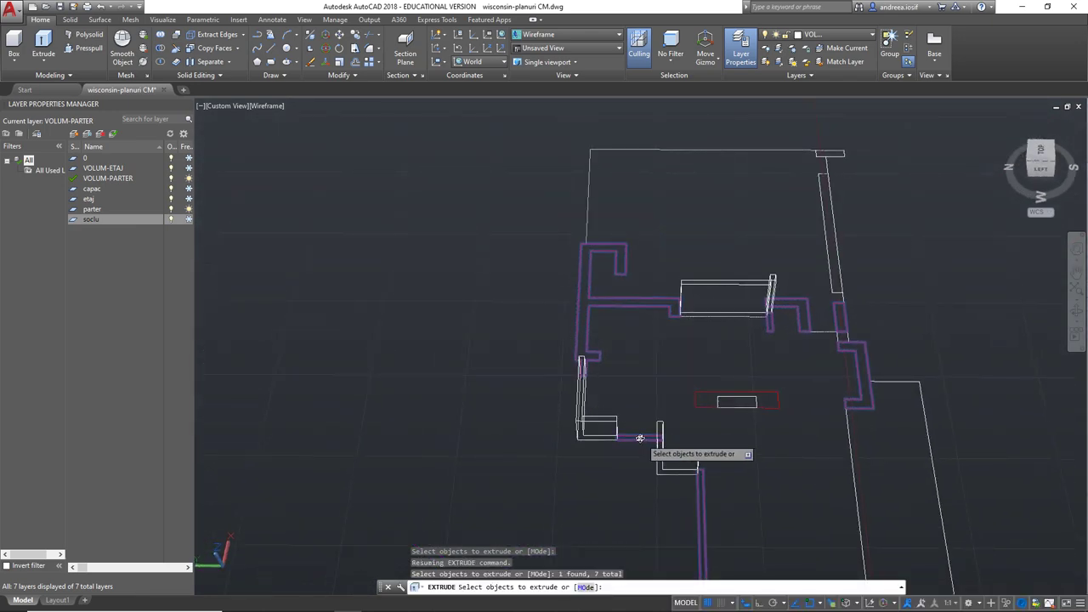
pyautogui.keyDown('shift'); pyautogui.moveTo(640, 437); pyautogui.dragTo(528, 403, button='middle'); pyautogui.keyUp('shift')
pyautogui.press('Return')
pyautogui.write('250')
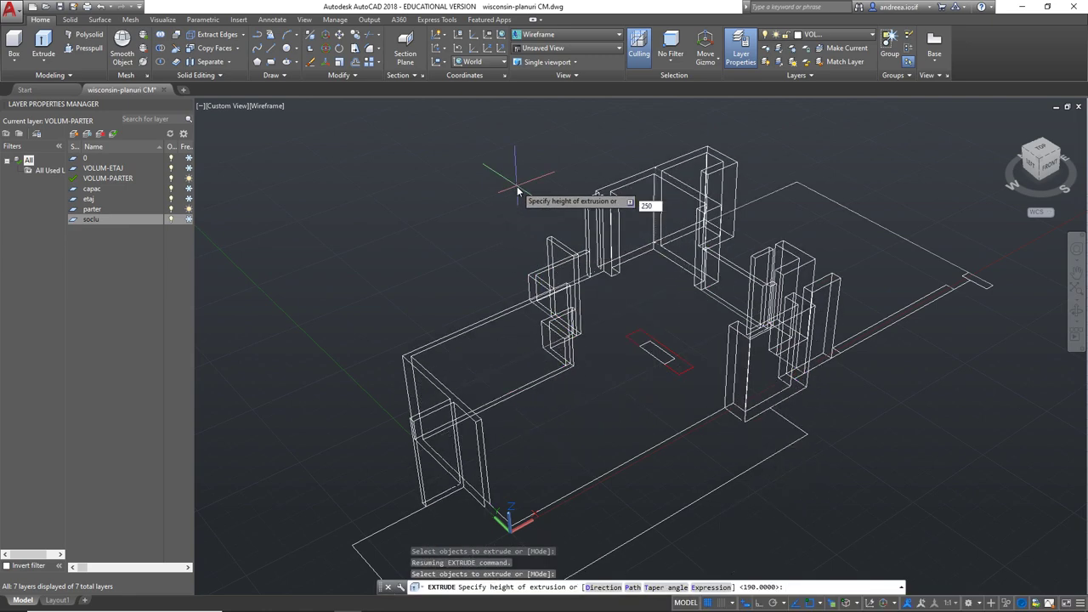
pyautogui.press('Return')
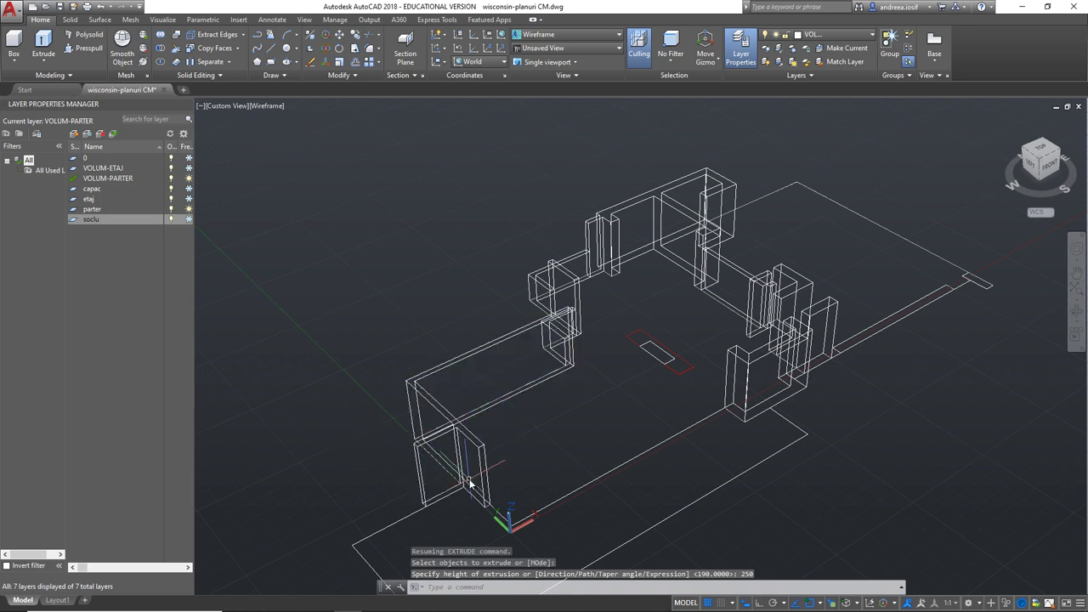
pyautogui.click(265, 106)
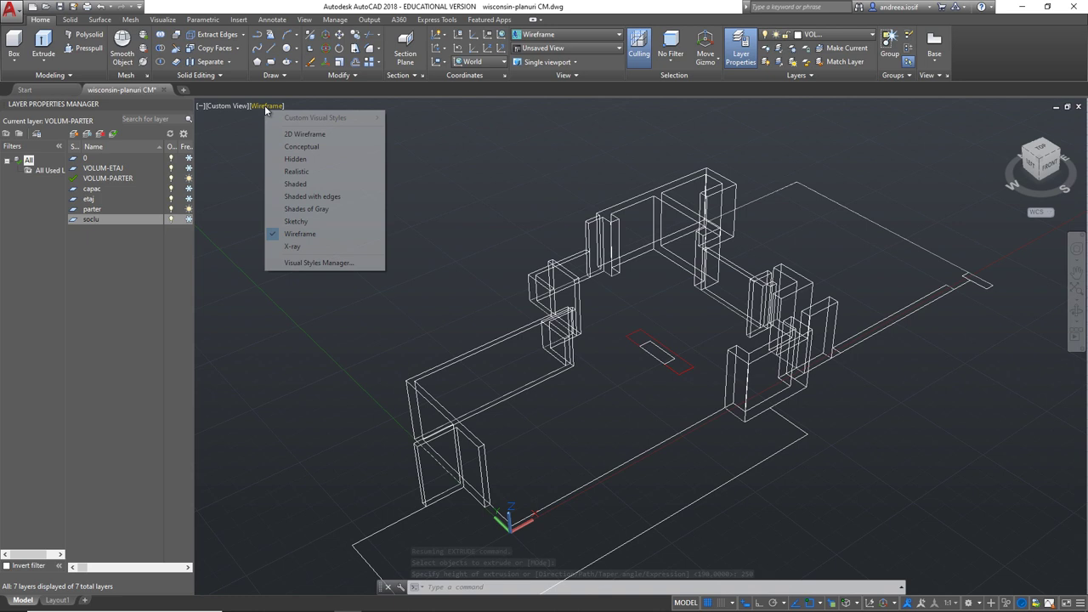
# - Switch to X-Ray visual style and extrude the long right strip and its end rectangle 90 high
pyautogui.click(293, 246)
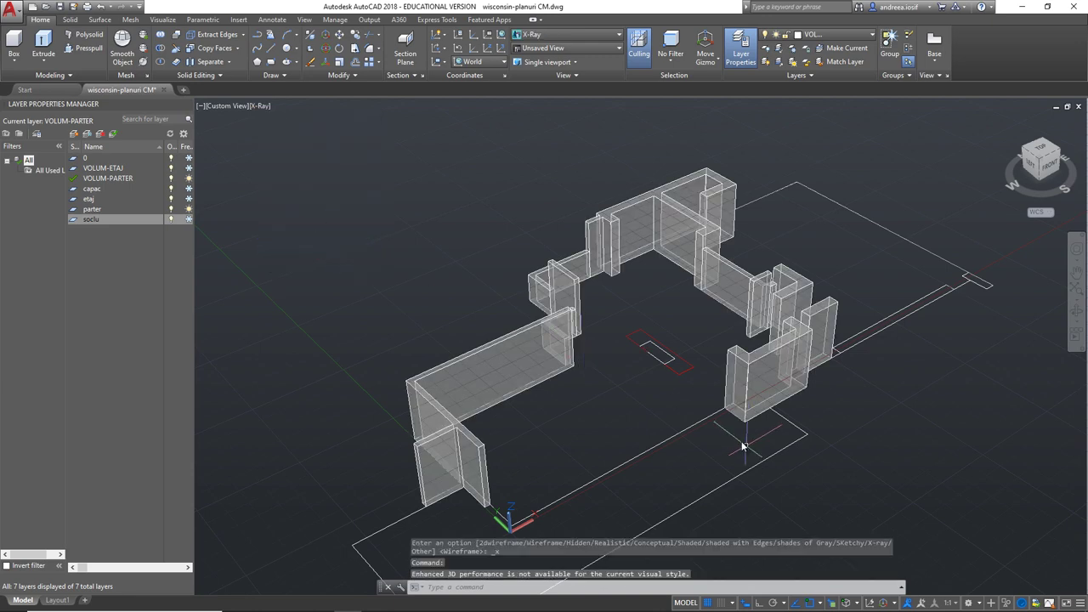
pyautogui.moveTo(739, 444)
pyautogui.keyDown('shift'); pyautogui.mouseDown(button='middle')
pyautogui.moveTo(550, 430)
pyautogui.moveTo(549, 488)
pyautogui.moveTo(590, 444)
pyautogui.moveTo(700, 411)
pyautogui.mouseUp(button='middle'); pyautogui.keyUp('shift')
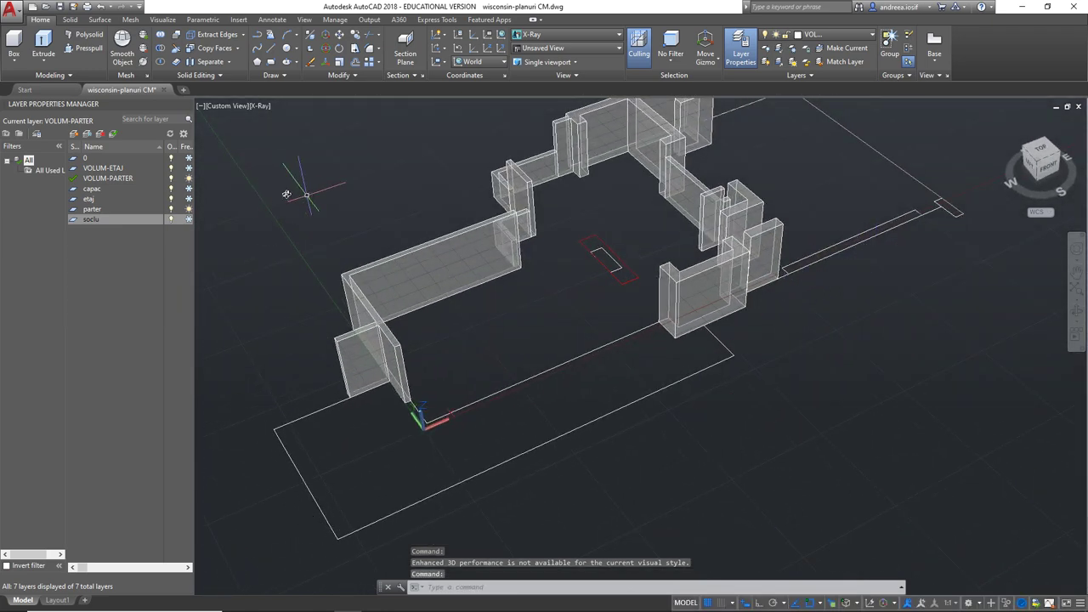
pyautogui.click(43, 45)
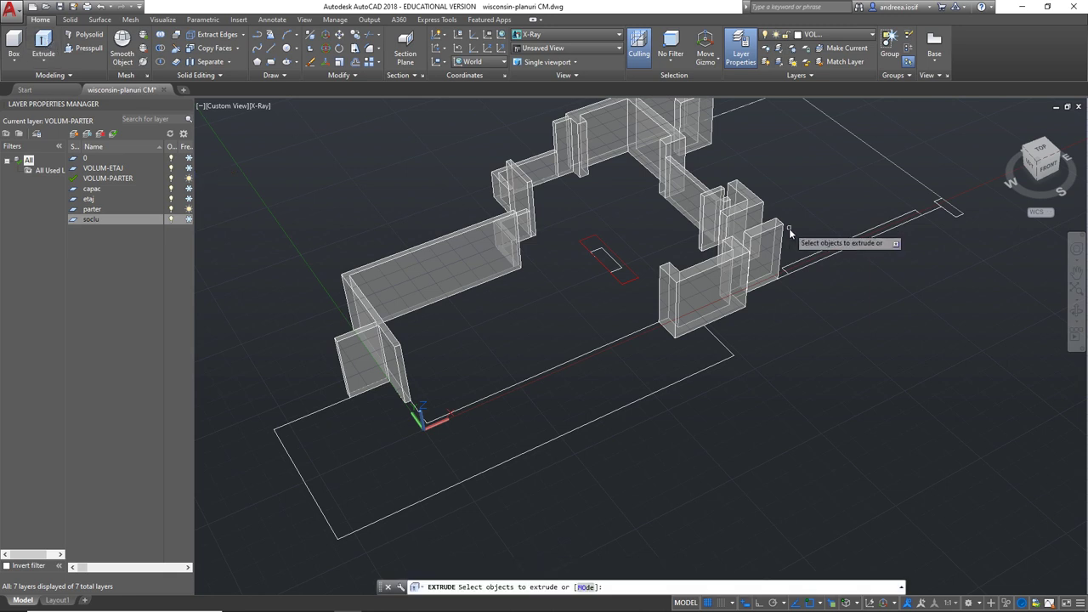
pyautogui.click(828, 243)
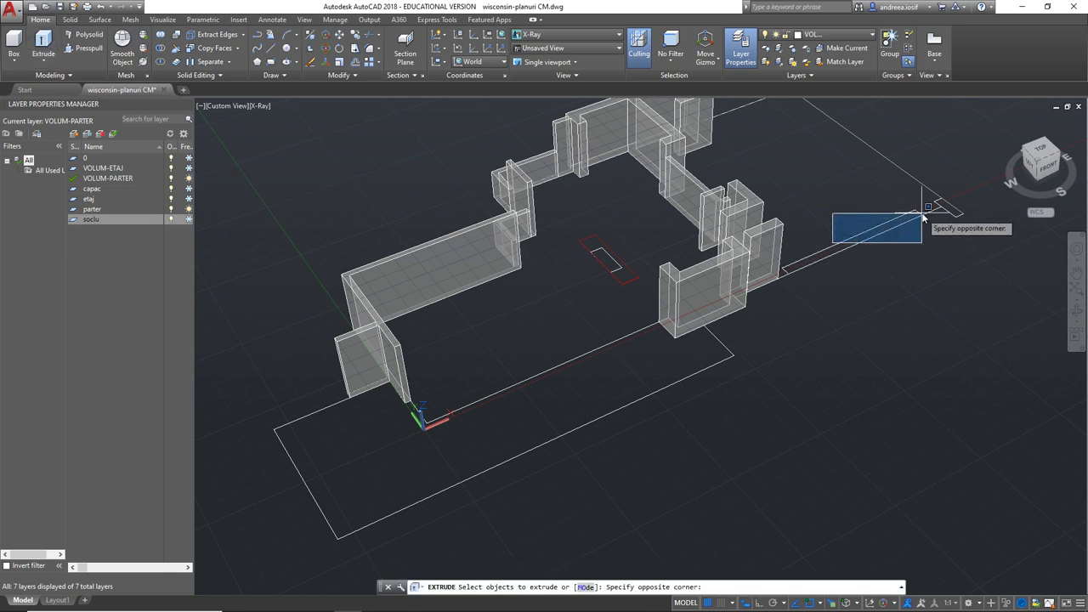
pyautogui.click(823, 248)
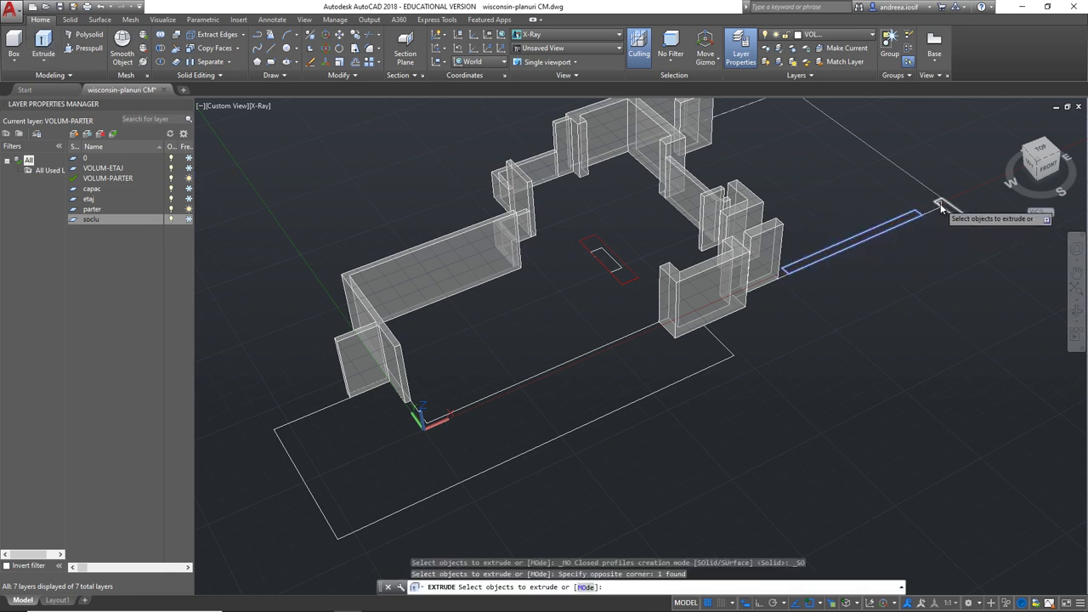
pyautogui.click(933, 207)
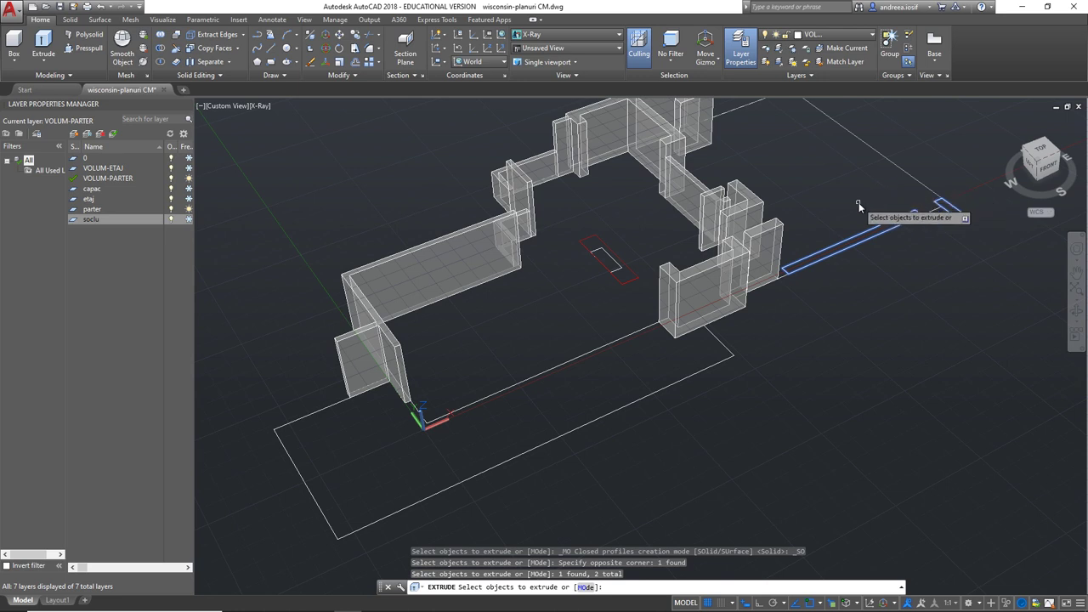
pyautogui.press('Return')
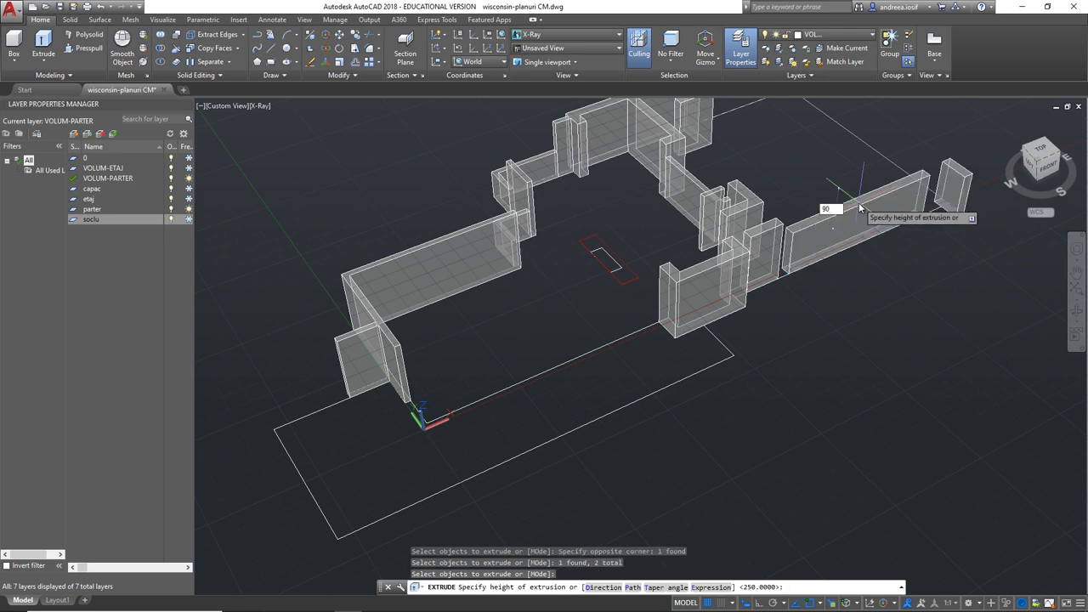
pyautogui.press('Return')
pyautogui.moveTo(721, 399); pyautogui.dragTo(756, 398, button='middle')
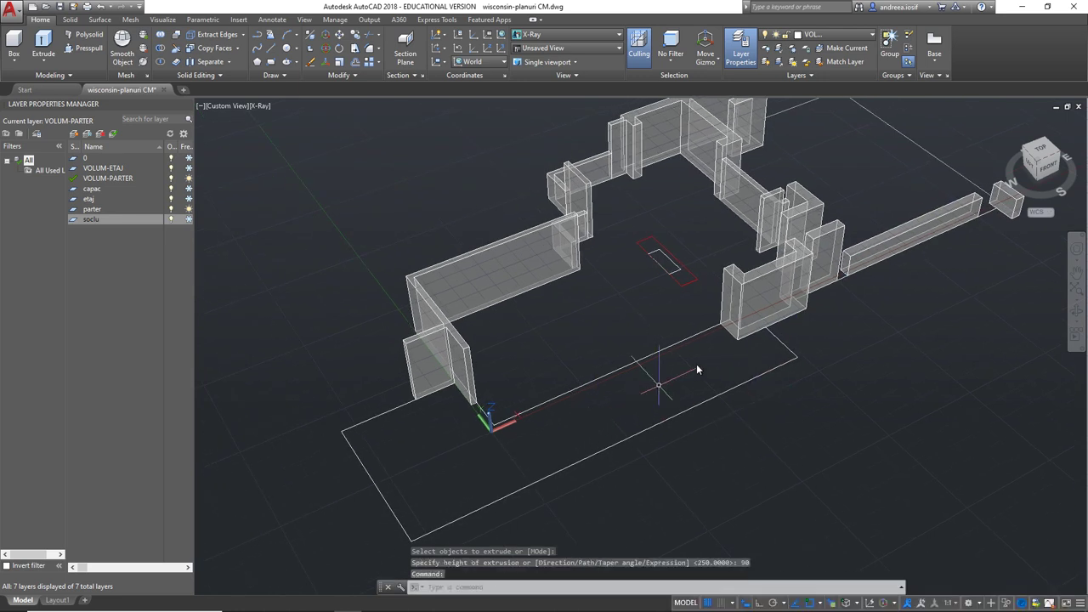
pyautogui.scroll(2, 696, 366)
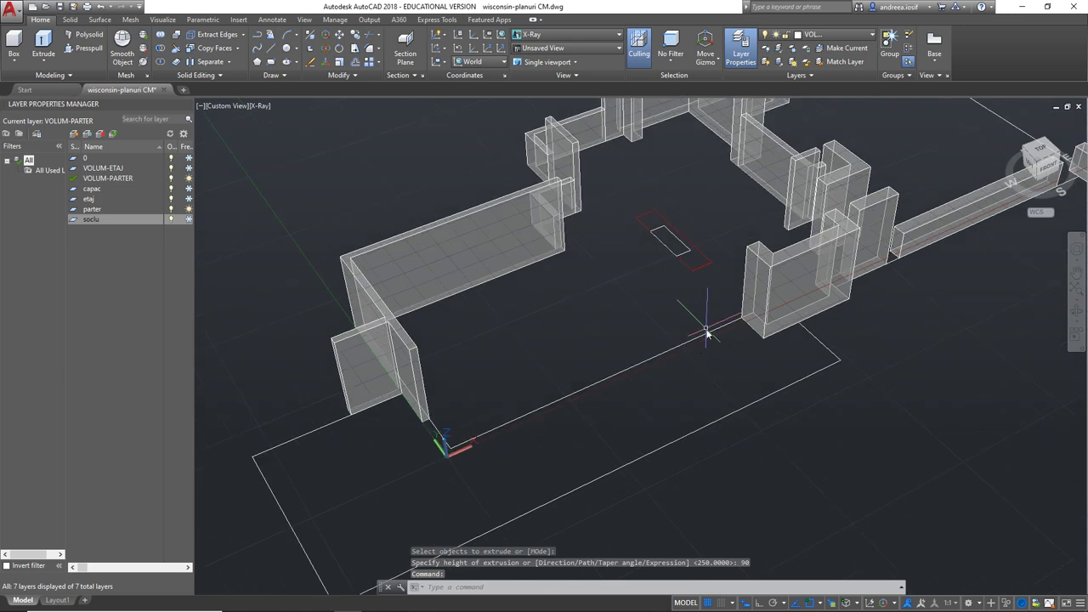
# - Extrude the three front edge lines 250 upward into a front wall surface
pyautogui.click(43, 43)
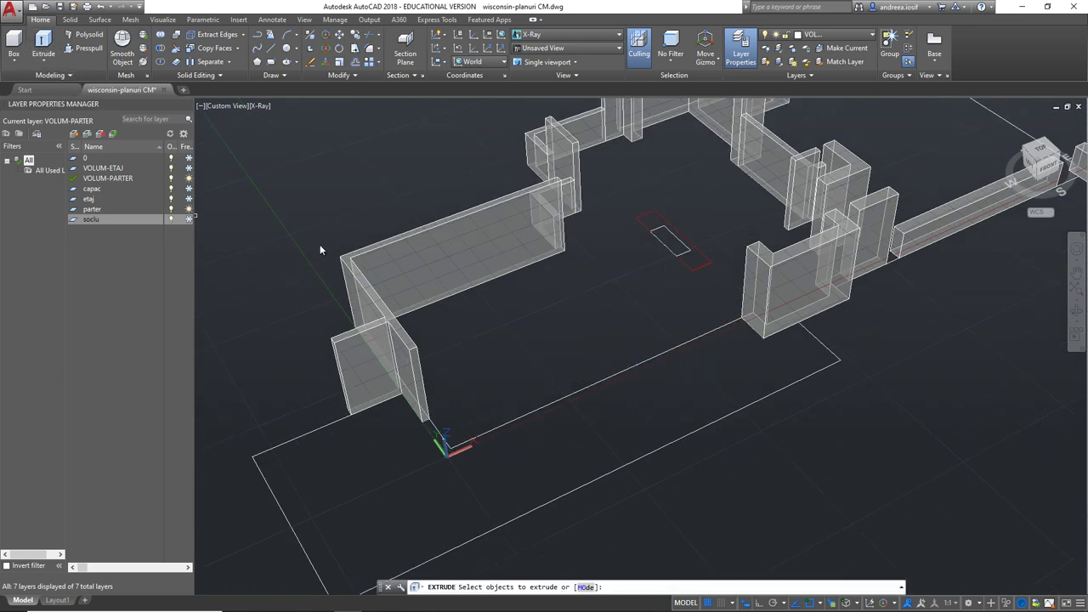
pyautogui.click(677, 349)
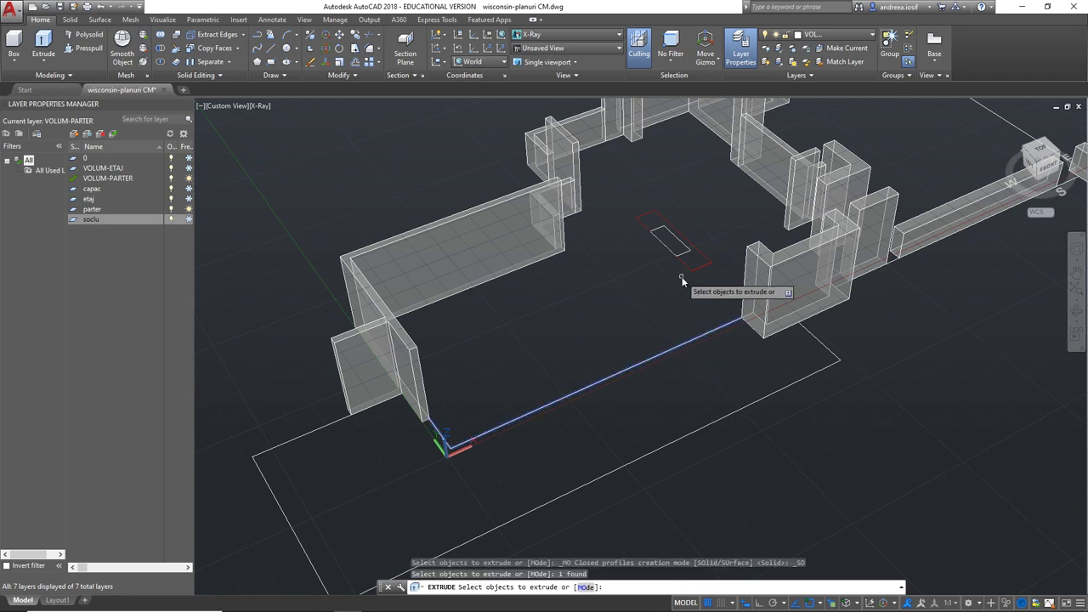
pyautogui.keyDown('shift'); pyautogui.moveTo(725, 340); pyautogui.dragTo(631, 334, button='middle'); pyautogui.keyUp('shift')
pyautogui.scroll(2, 655, 316)
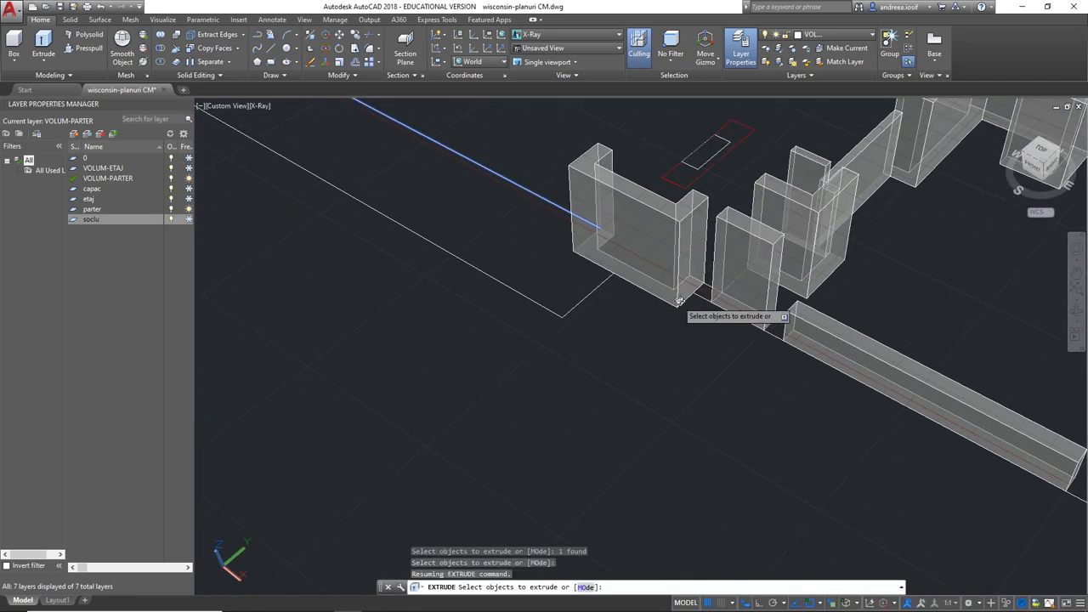
pyautogui.scroll(2, 675, 293)
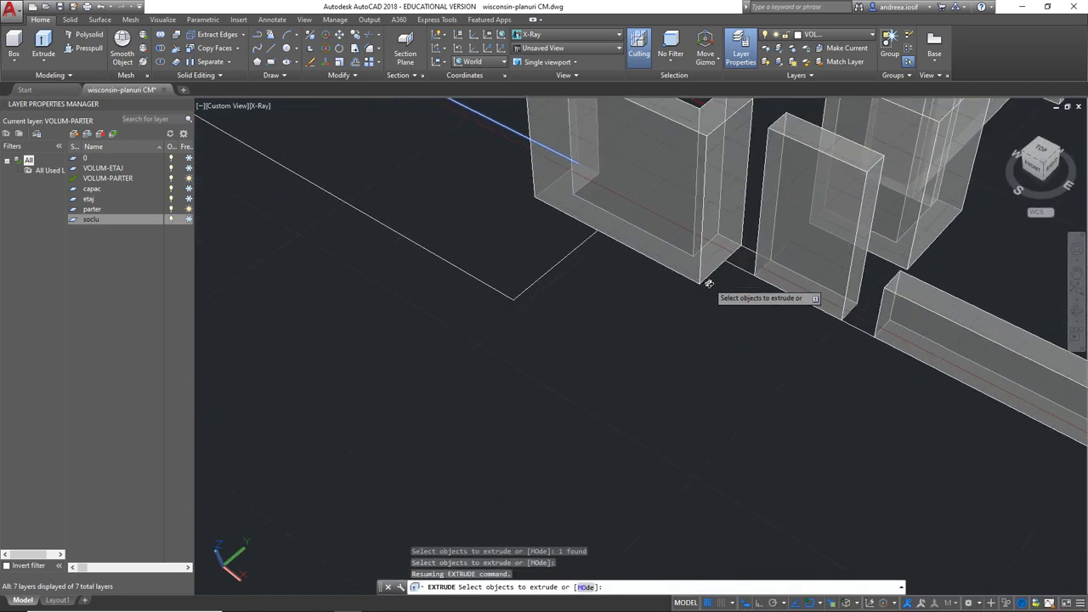
pyautogui.click(751, 253)
pyautogui.keyDown('shift'); pyautogui.moveTo(752, 255); pyautogui.dragTo(722, 261, button='middle'); pyautogui.keyUp('shift')
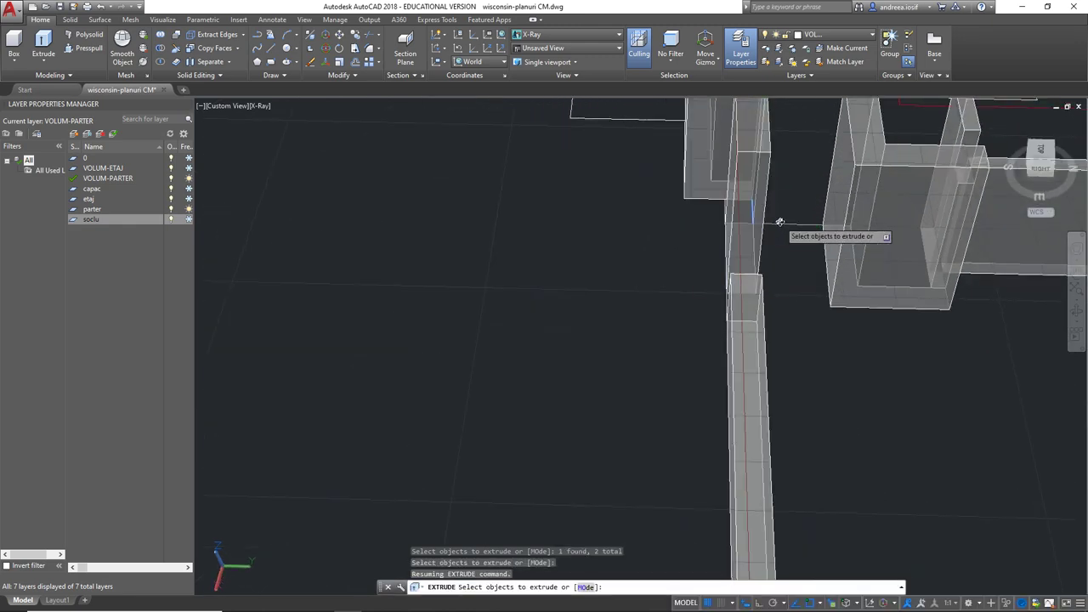
pyautogui.click(780, 225)
pyautogui.keyDown('shift'); pyautogui.moveTo(655, 359); pyautogui.dragTo(651, 358, button='middle'); pyautogui.keyUp('shift')
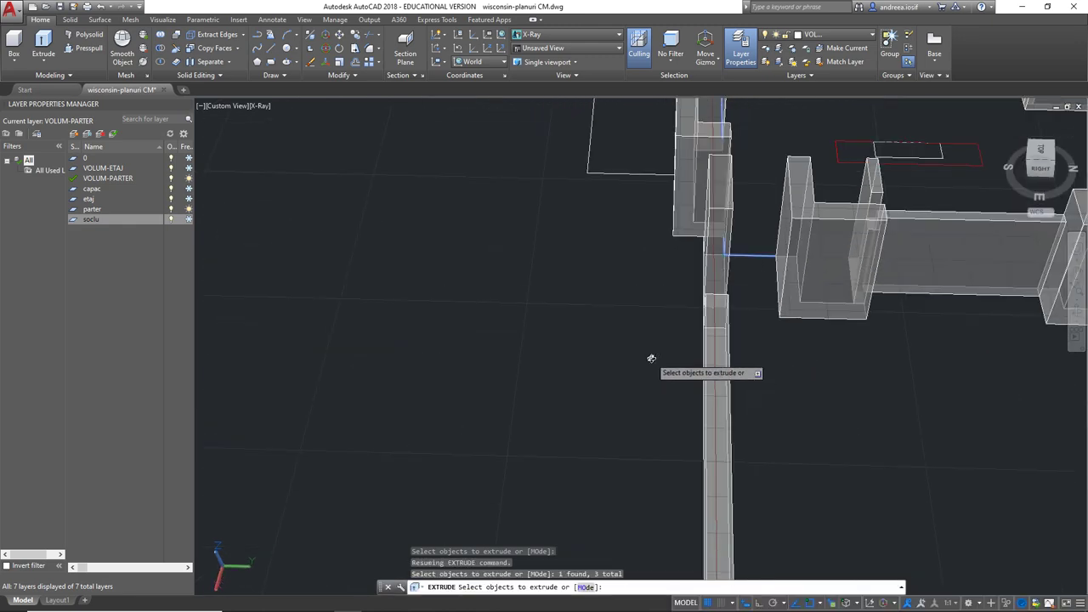
pyautogui.press('Return')
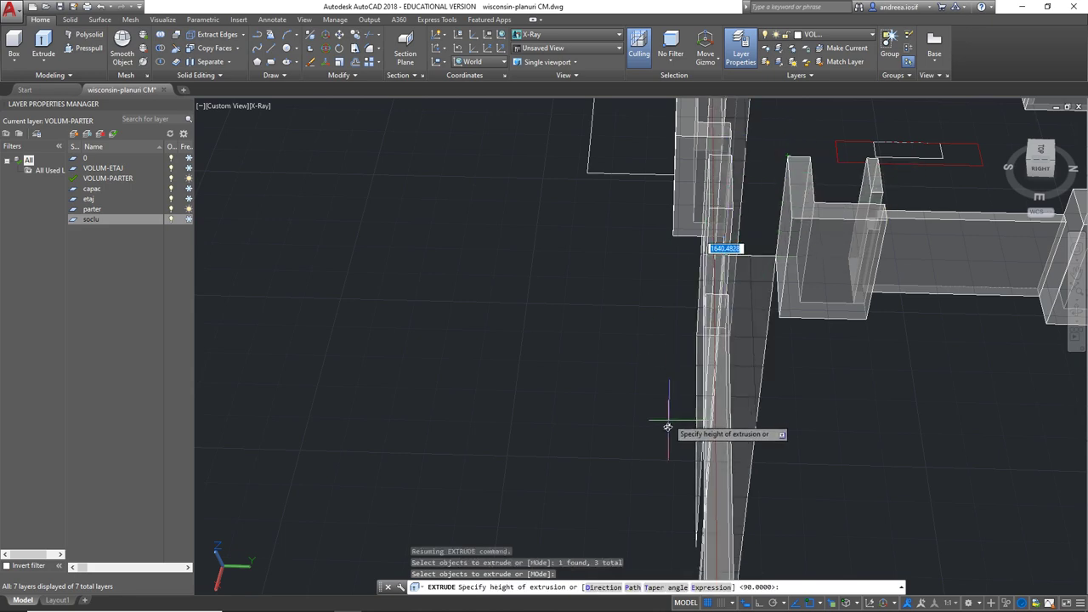
pyautogui.moveTo(656, 425)
pyautogui.keyDown('shift'); pyautogui.mouseDown(button='middle')
pyautogui.moveTo(686, 451)
pyautogui.moveTo(663, 323)
pyautogui.mouseUp(button='middle'); pyautogui.keyUp('shift')
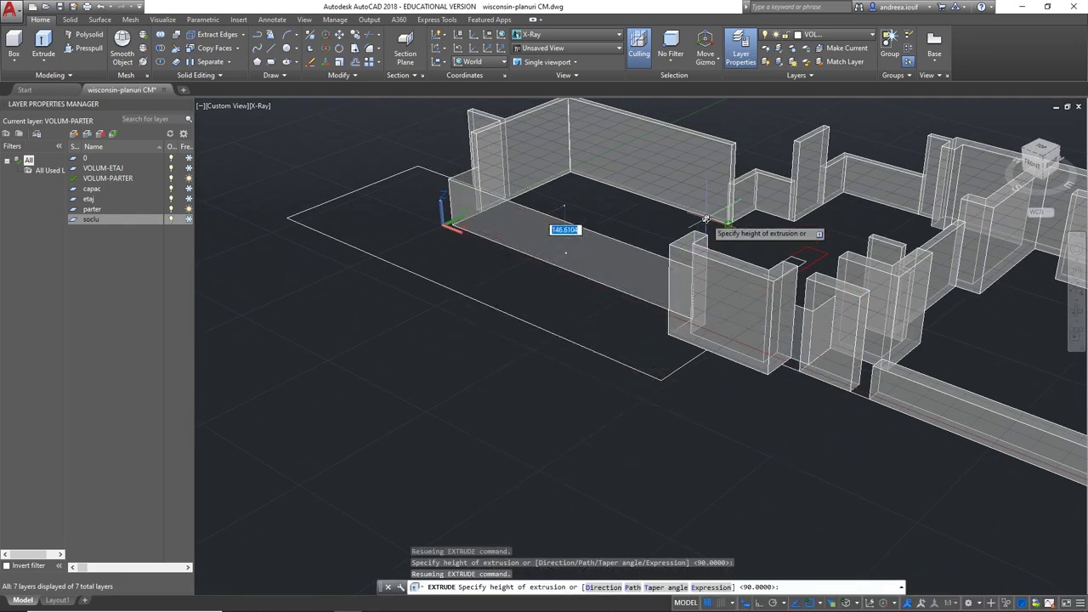
pyautogui.write('250')
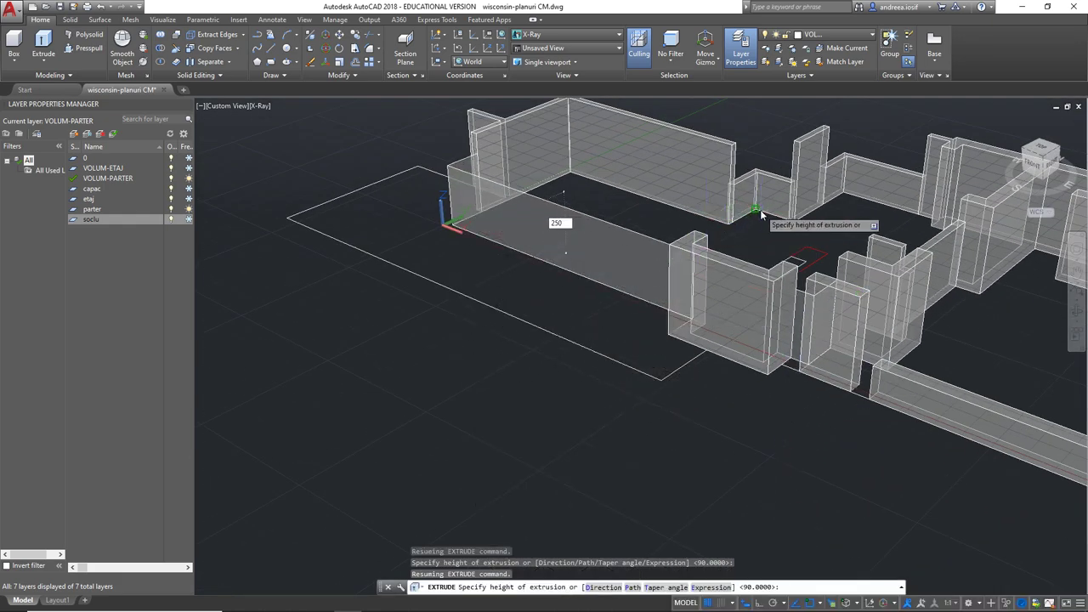
pyautogui.press('Return')
# - Orbit and pan around the house to inspect the new front wall
pyautogui.moveTo(547, 310)
pyautogui.keyDown('shift'); pyautogui.mouseDown(button='middle')
pyautogui.moveTo(670, 353)
pyautogui.moveTo(556, 349)
pyautogui.mouseUp(button='middle'); pyautogui.keyUp('shift')
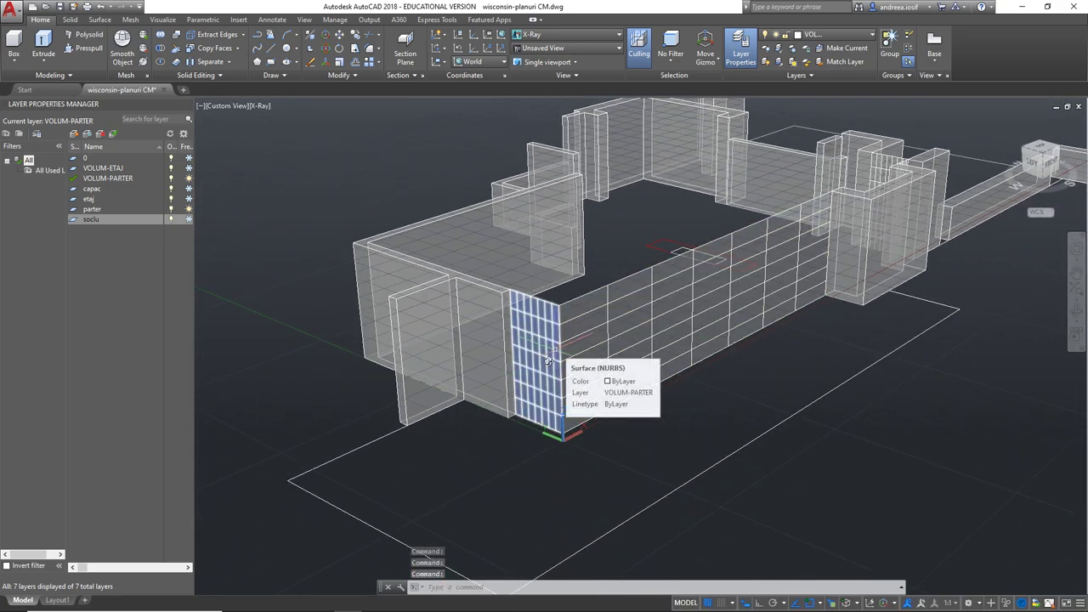
pyautogui.moveTo(612, 349)
pyautogui.keyDown('shift'); pyautogui.mouseDown(button='middle')
pyautogui.moveTo(629, 422)
pyautogui.moveTo(569, 439)
pyautogui.moveTo(545, 423)
pyautogui.mouseUp(button='middle'); pyautogui.keyUp('shift')
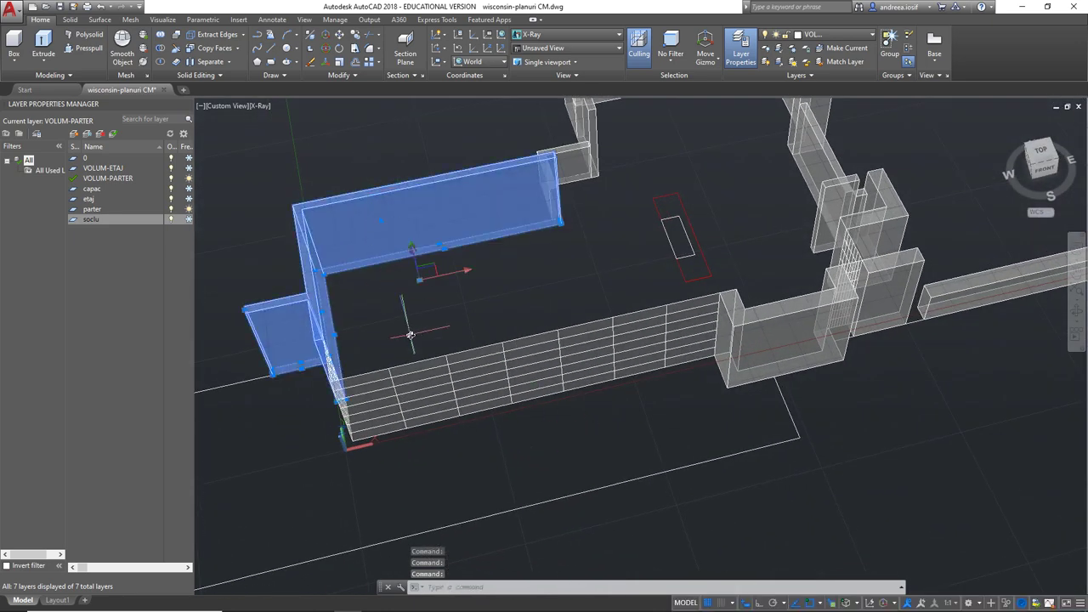
pyautogui.press('Escape')
pyautogui.press('Escape')
pyautogui.click(421, 374)
pyautogui.moveTo(451, 324)
pyautogui.keyDown('shift'); pyautogui.mouseDown(button='middle')
pyautogui.moveTo(558, 255)
pyautogui.moveTo(579, 412)
pyautogui.mouseUp(button='middle'); pyautogui.keyUp('shift')
pyautogui.press('Escape')
pyautogui.press('Escape')
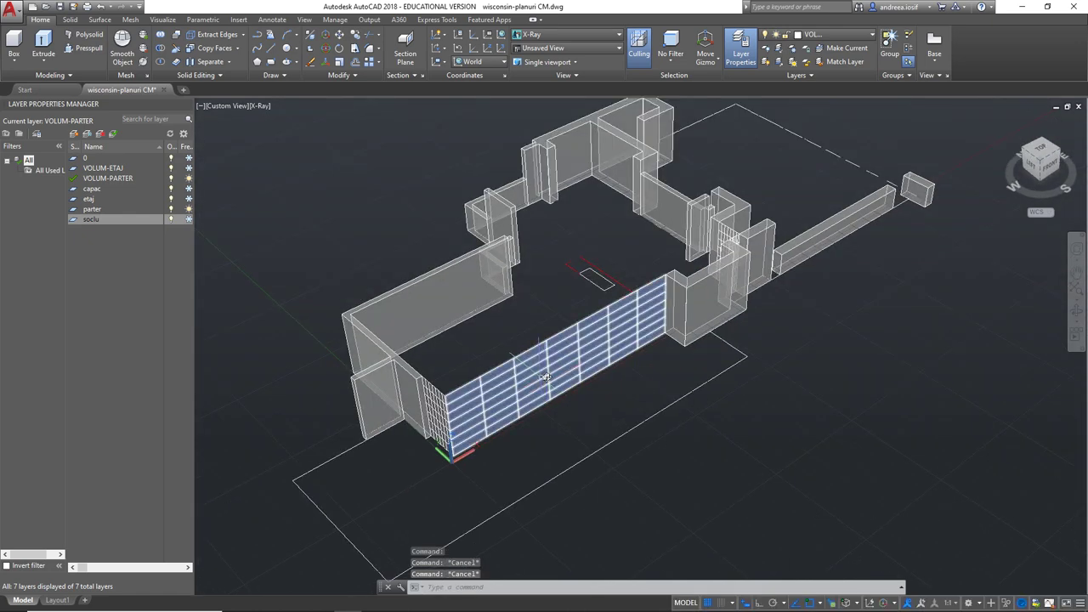
pyautogui.moveTo(618, 279); pyautogui.dragTo(752, 319, button='middle')
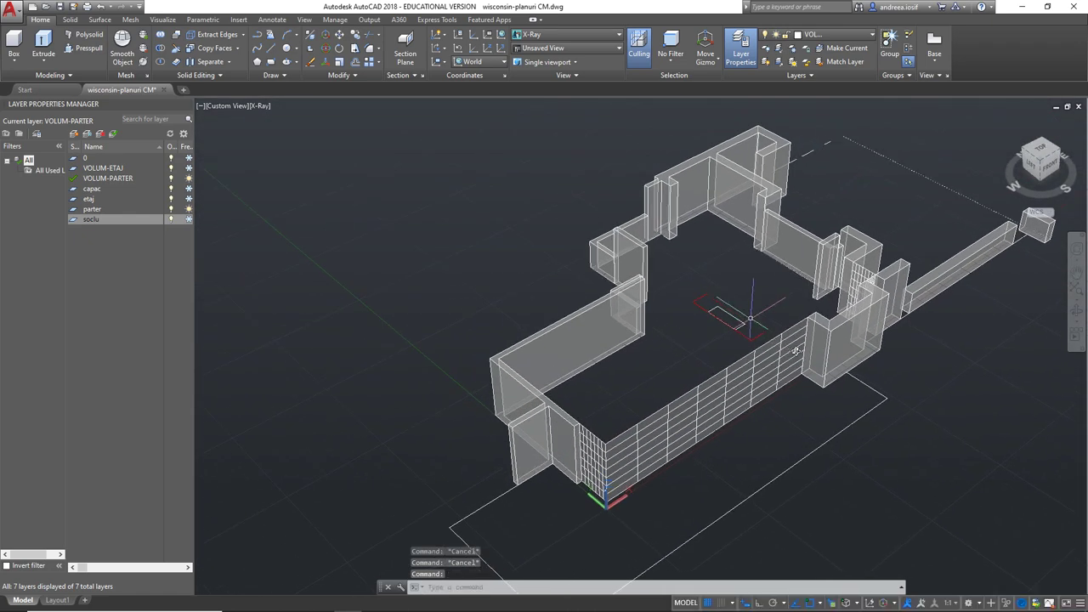
pyautogui.scroll(1, 745, 310)
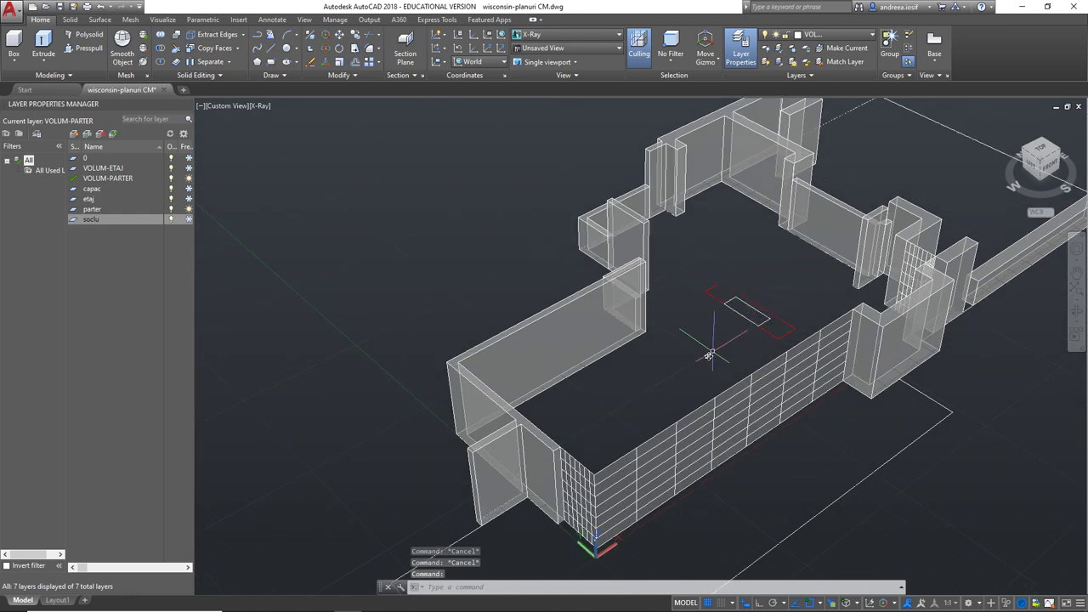
pyautogui.keyDown('shift'); pyautogui.moveTo(709, 355); pyautogui.dragTo(631, 417, button='middle'); pyautogui.keyUp('shift')
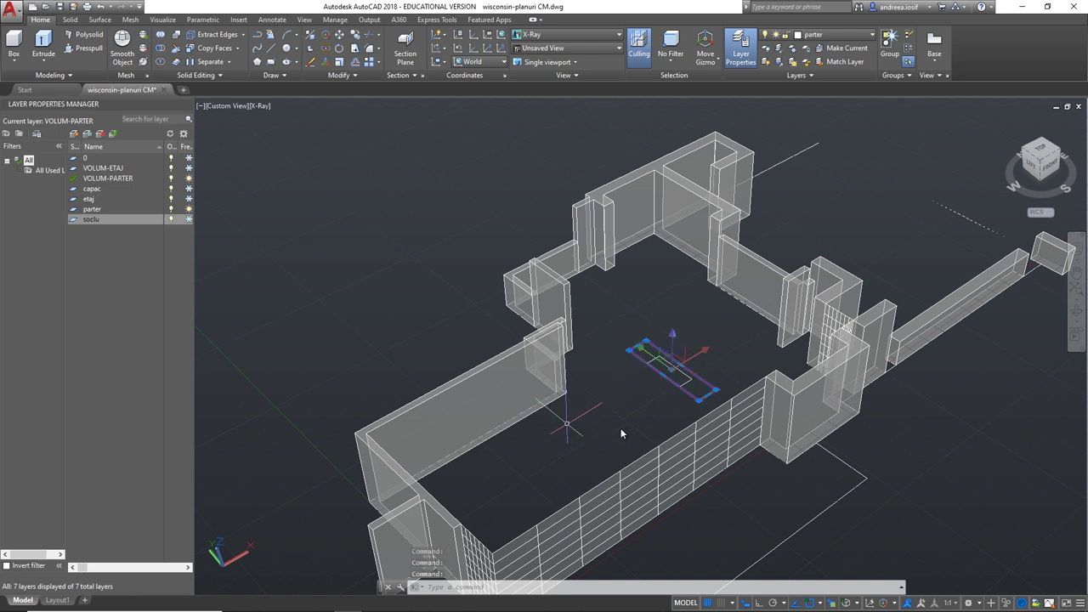
# - Draw a box solid inside the walls as the chimney, 600 high
pyautogui.press('Escape')
pyautogui.press('Escape')
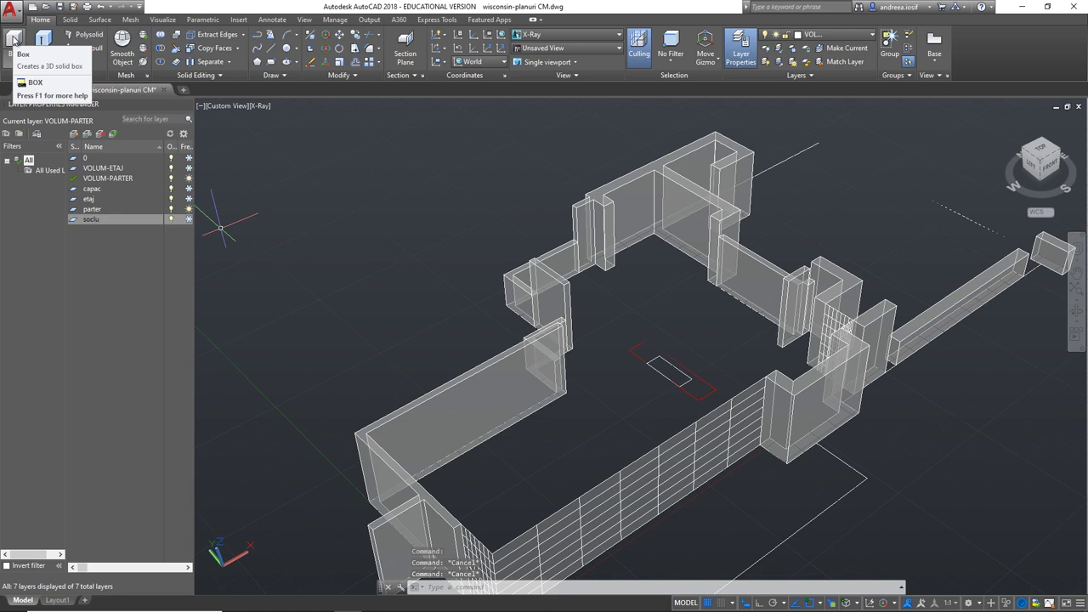
pyautogui.click(14, 40)
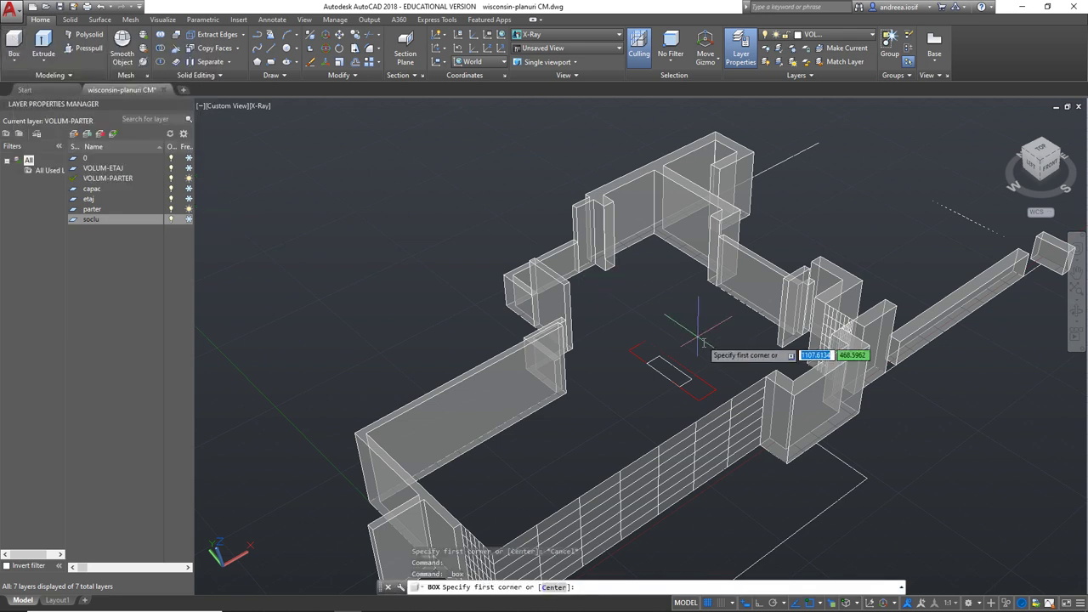
pyautogui.click(629, 349)
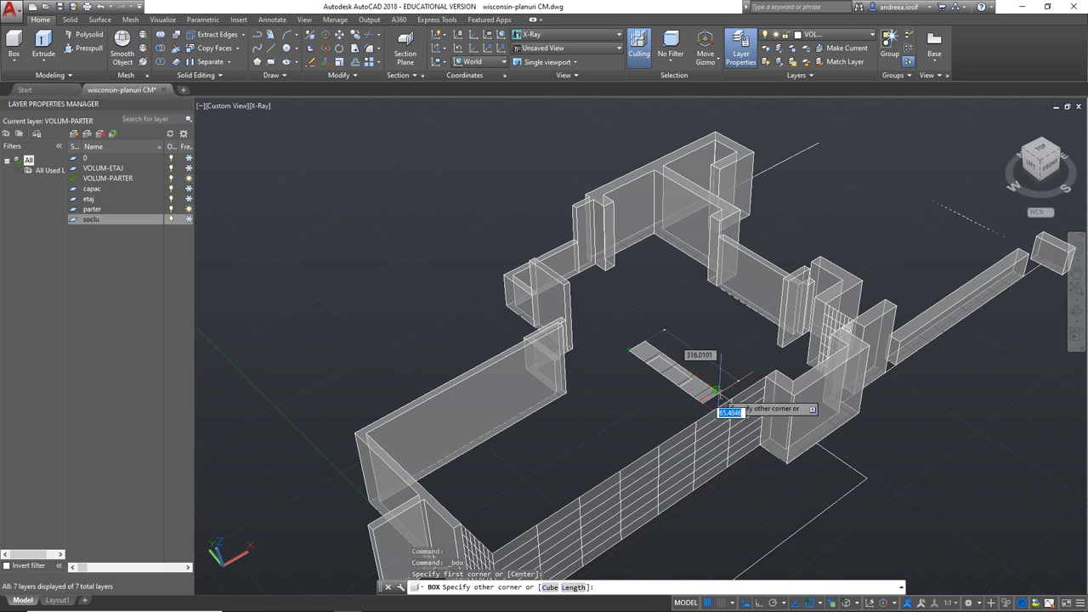
pyautogui.click(718, 392)
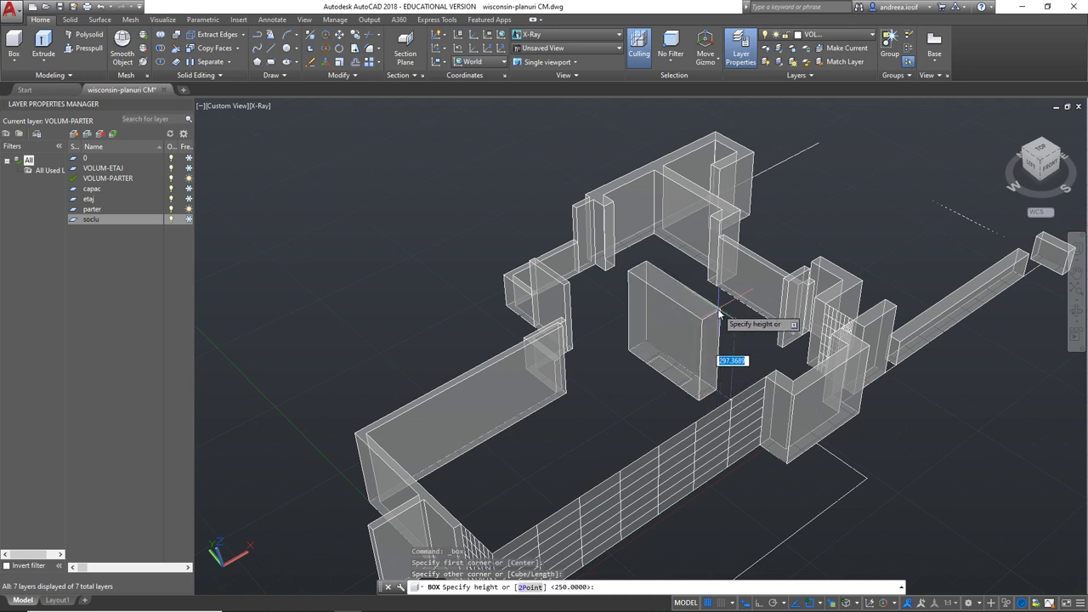
pyautogui.write('0')
pyautogui.press('Return')
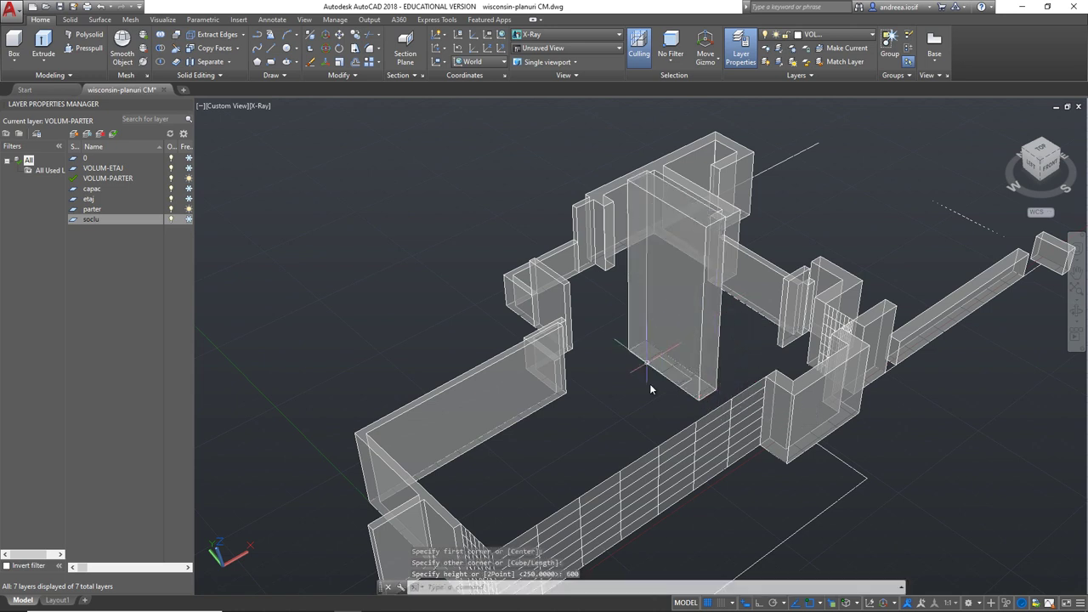
pyautogui.scroll(2, 654, 384)
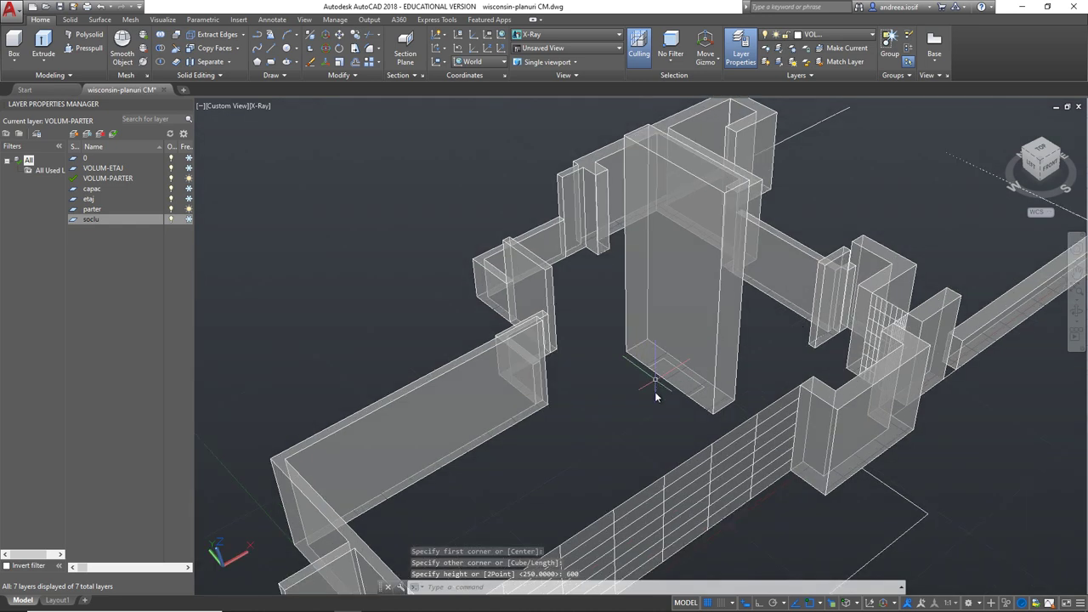
pyautogui.press('Return')
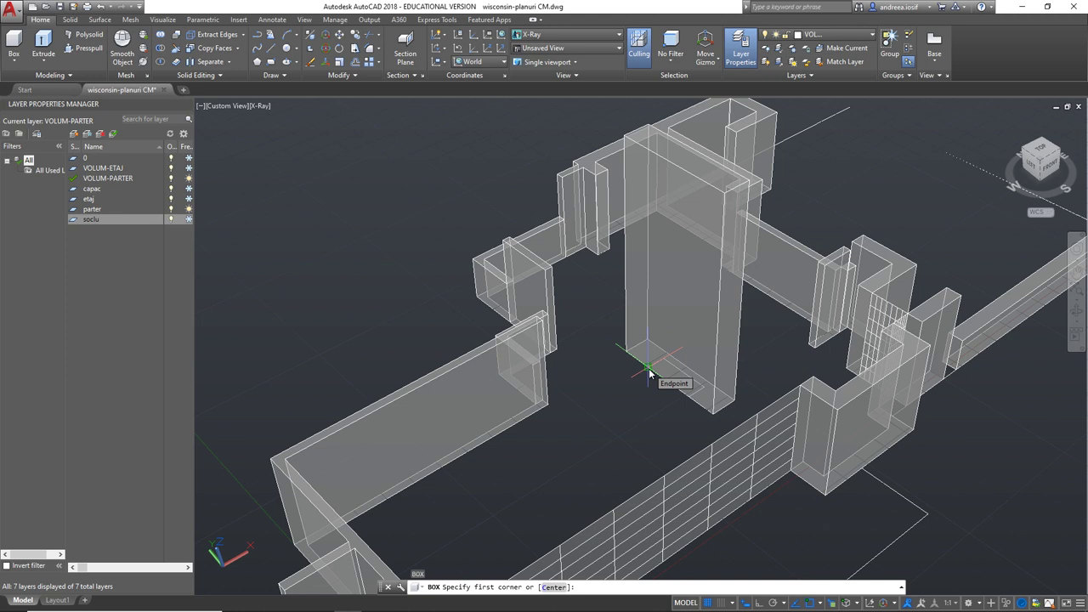
# - Draw a small 80-high box from the chimney's base corner
pyautogui.click(648, 370)
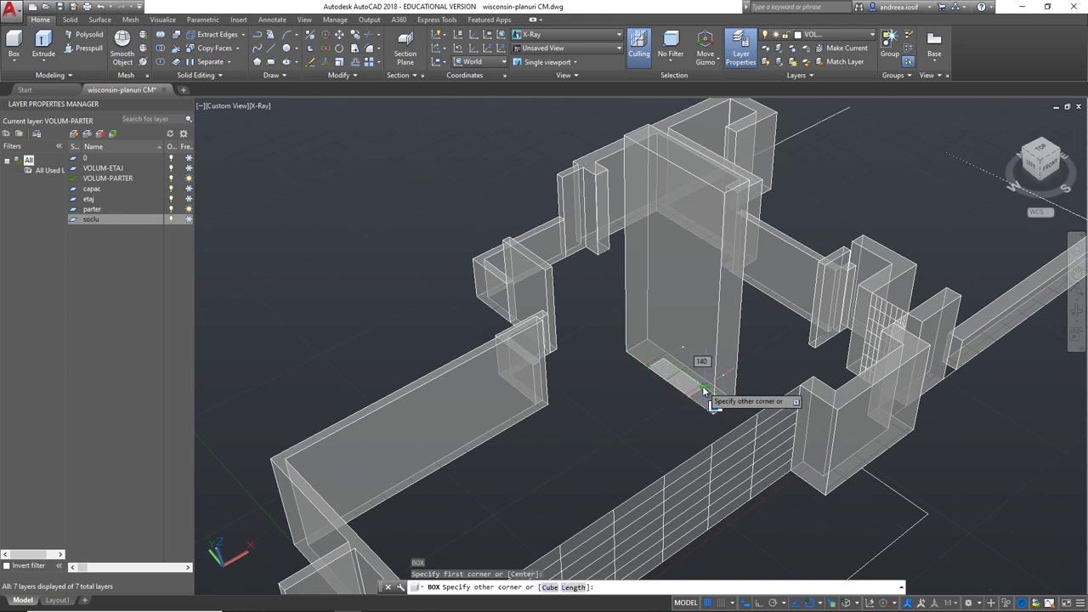
pyautogui.click(704, 390)
pyautogui.write('80')
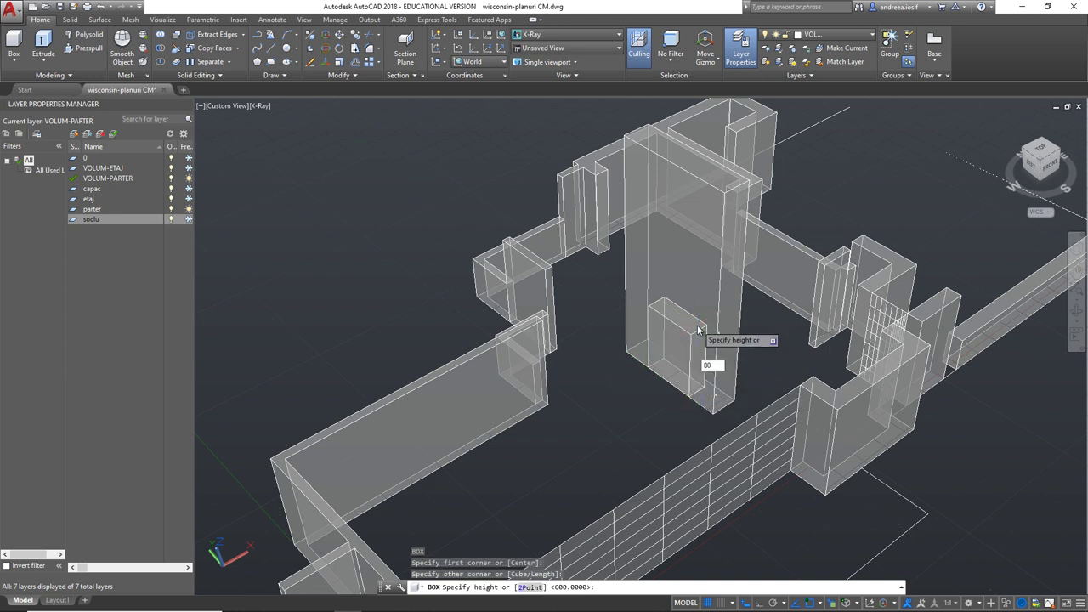
pyautogui.press('Return')
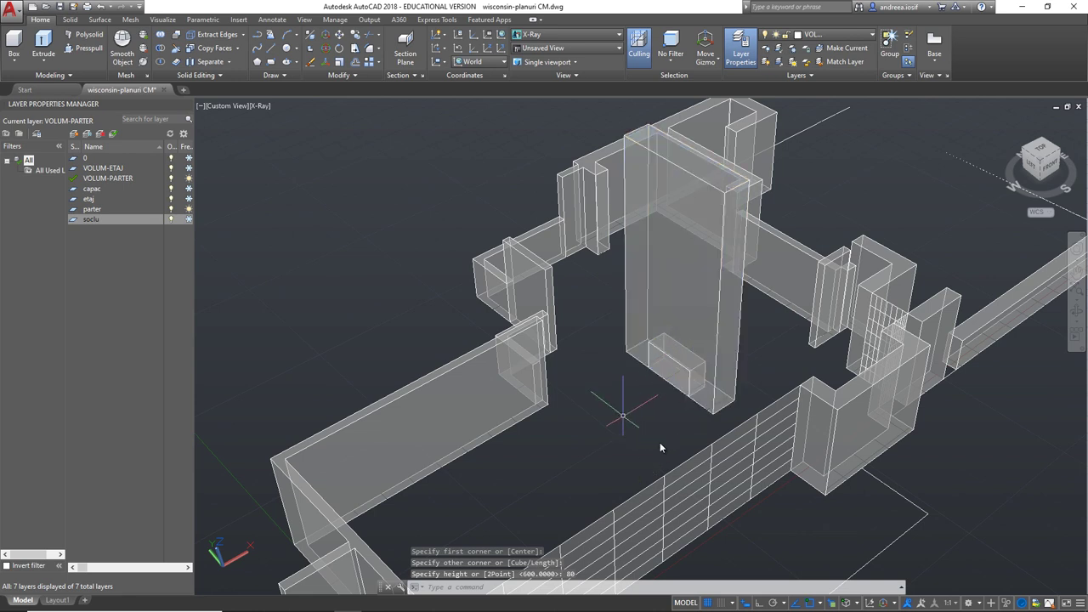
# - Select the small box among overlapping solids and lift it 20 units
pyautogui.click(690, 384)
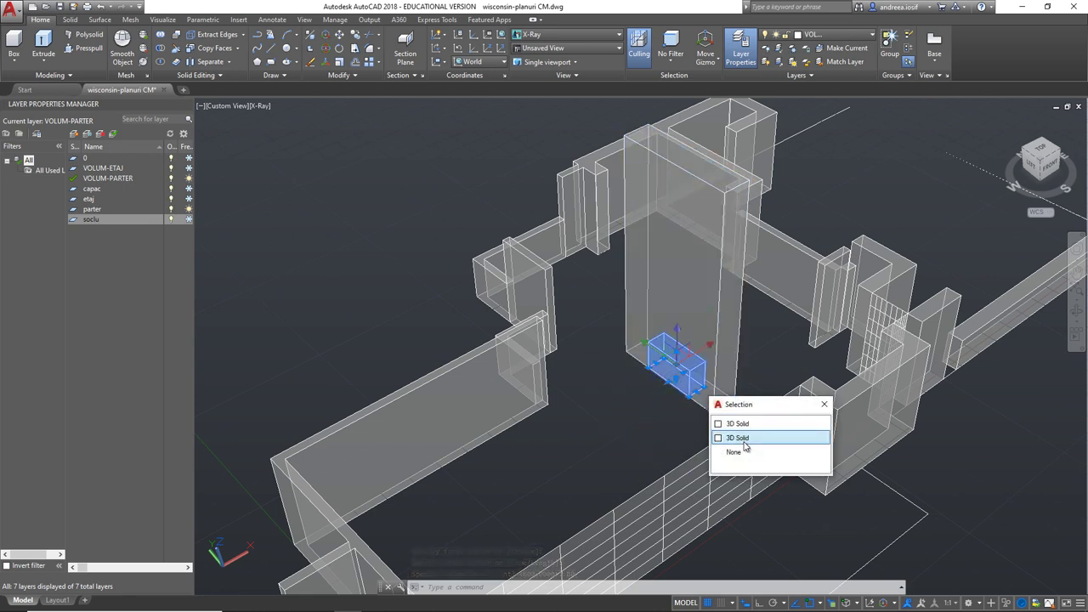
pyautogui.click(745, 445)
pyautogui.click(677, 338)
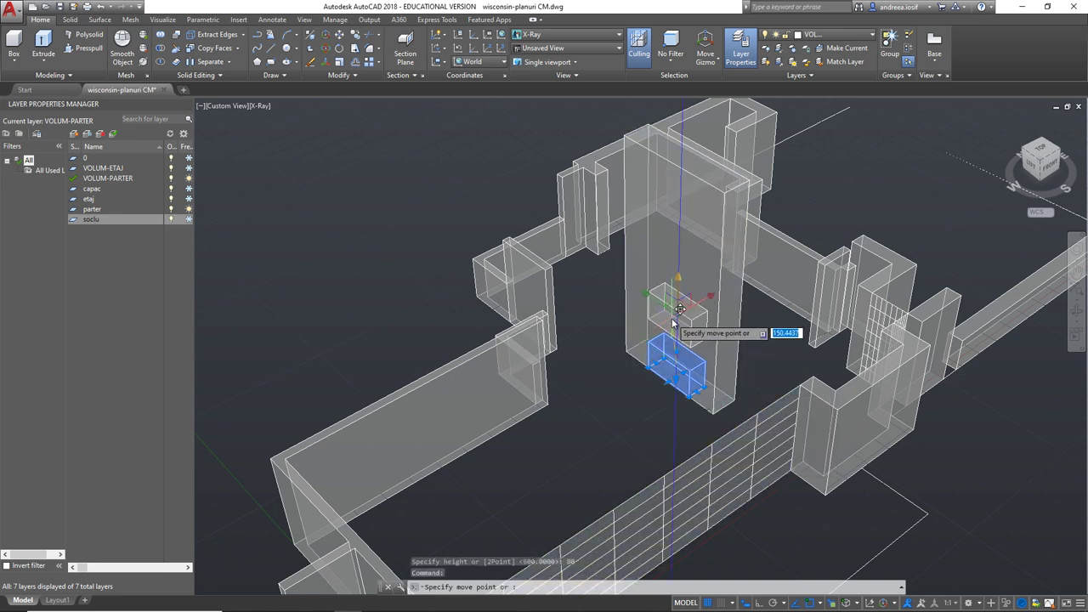
pyautogui.write('0')
pyautogui.press('Return')
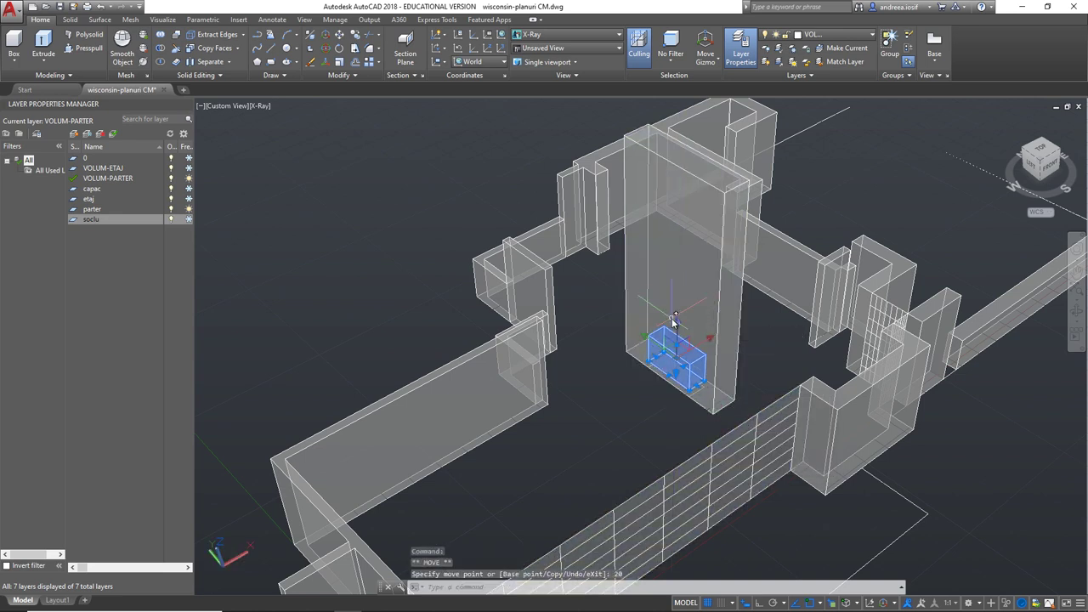
pyautogui.click(694, 457)
pyautogui.press('Escape')
pyautogui.press('Escape')
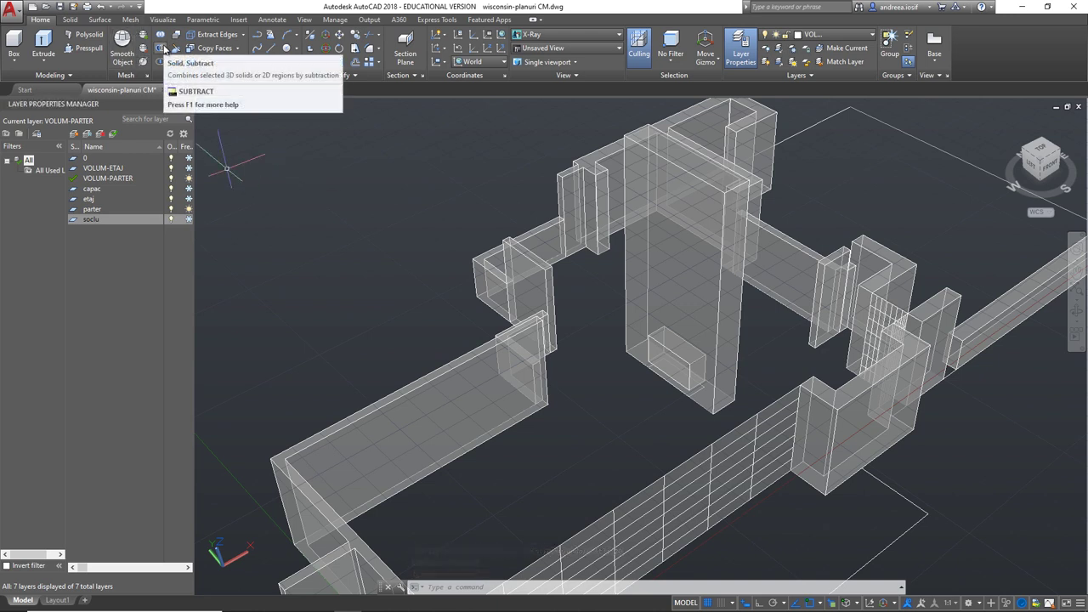
# - Subtract the small box from the tall chimney block, cutting a recess at its base
pyautogui.click(161, 49)
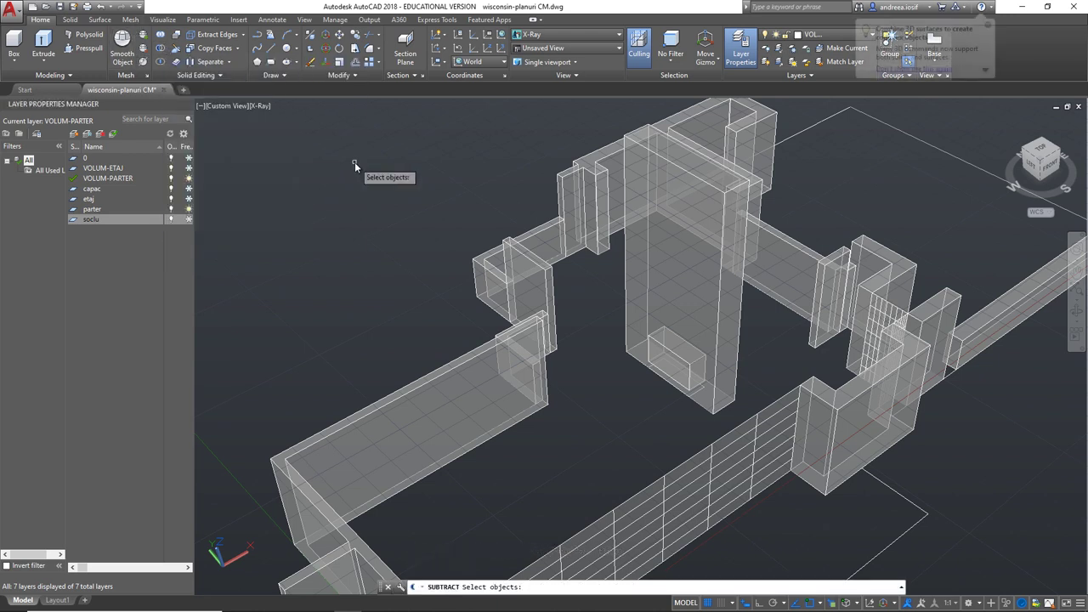
pyautogui.click(719, 320)
pyautogui.press('Return')
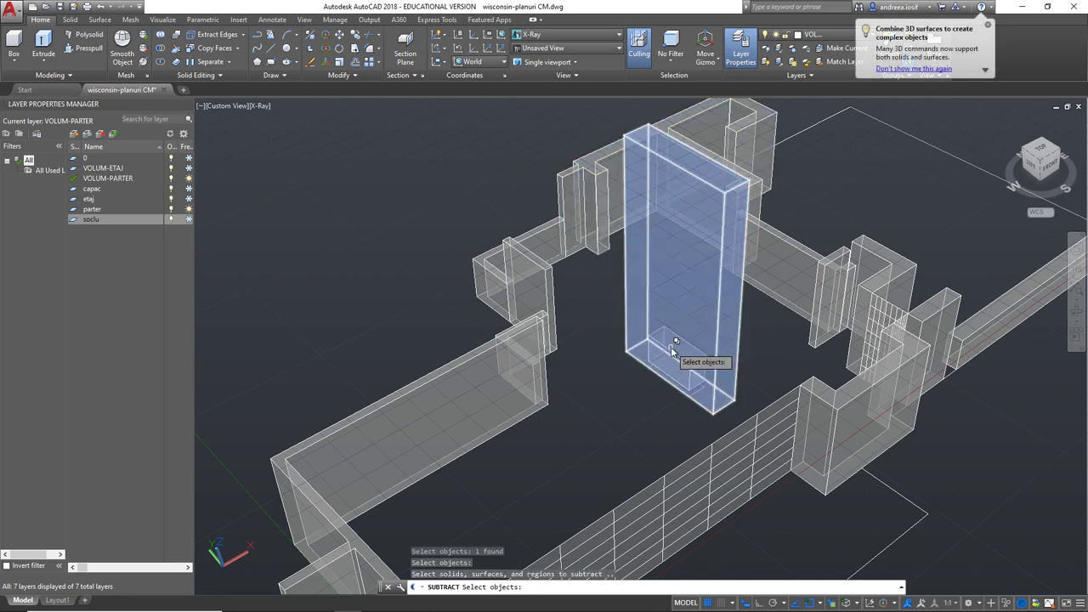
pyautogui.click(671, 348)
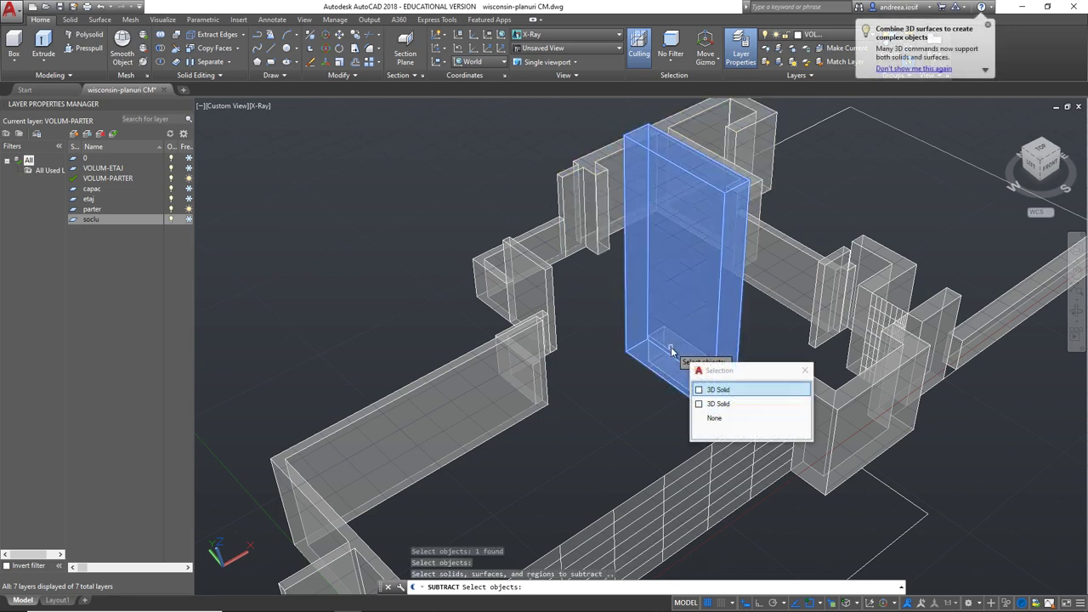
pyautogui.click(723, 404)
pyautogui.press('Return')
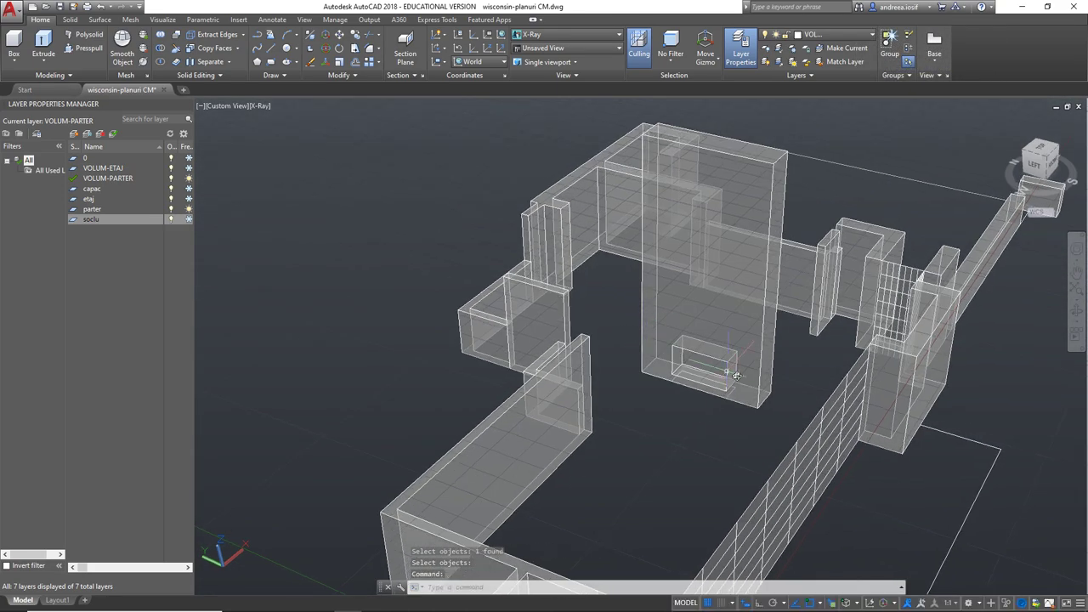
pyautogui.moveTo(583, 354)
pyautogui.keyDown('shift'); pyautogui.mouseDown(button='middle')
pyautogui.moveTo(718, 393)
pyautogui.moveTo(336, 194)
pyautogui.mouseUp(button='middle'); pyautogui.keyUp('shift')
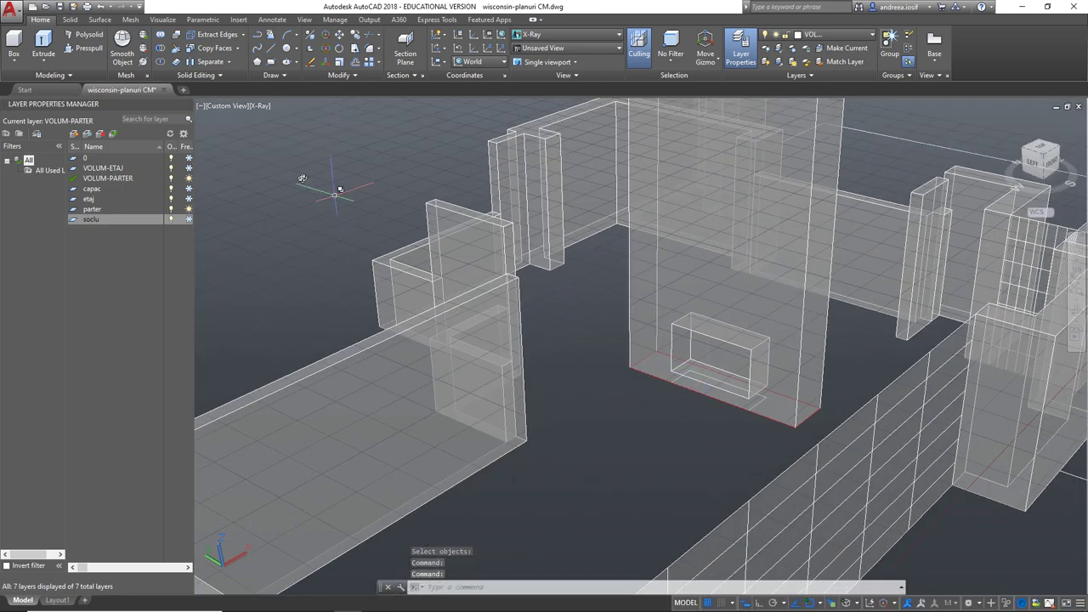
pyautogui.click(256, 107)
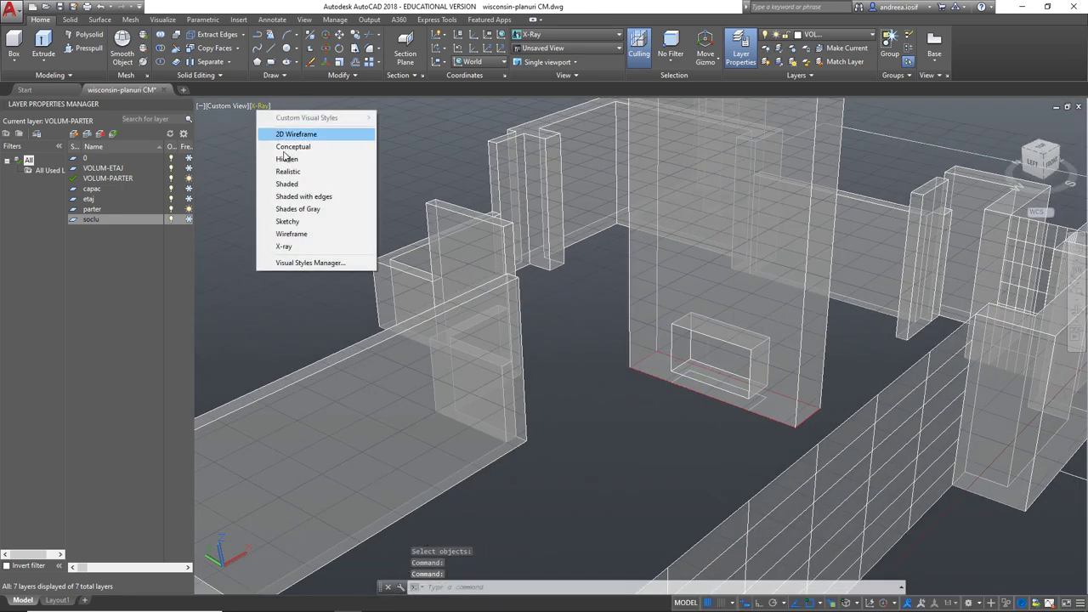
# - Switch the viewport to Shades of Gray and orbit around to view the walls
pyautogui.click(298, 209)
pyautogui.moveTo(705, 391)
pyautogui.keyDown('shift'); pyautogui.mouseDown(button='middle')
pyautogui.moveTo(789, 419)
pyautogui.moveTo(833, 415)
pyautogui.moveTo(680, 413)
pyautogui.moveTo(667, 423)
pyautogui.moveTo(631, 376)
pyautogui.moveTo(756, 328)
pyautogui.moveTo(742, 393)
pyautogui.moveTo(692, 437)
pyautogui.moveTo(602, 276)
pyautogui.mouseUp(button='middle'); pyautogui.keyUp('shift')
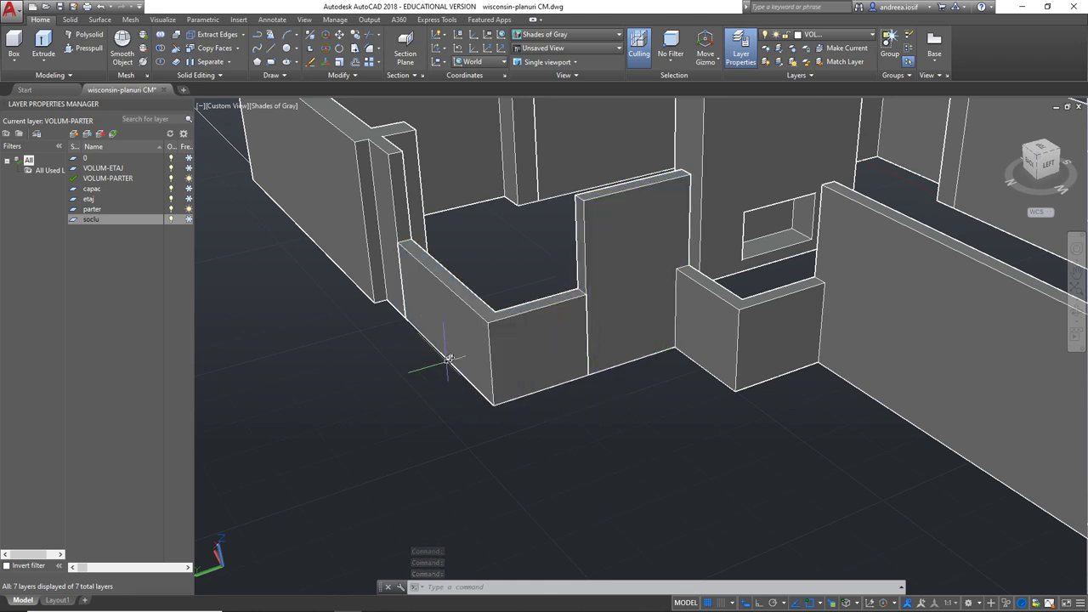
pyautogui.keyDown('shift'); pyautogui.moveTo(448, 359); pyautogui.dragTo(429, 375, button='middle'); pyautogui.keyUp('shift')
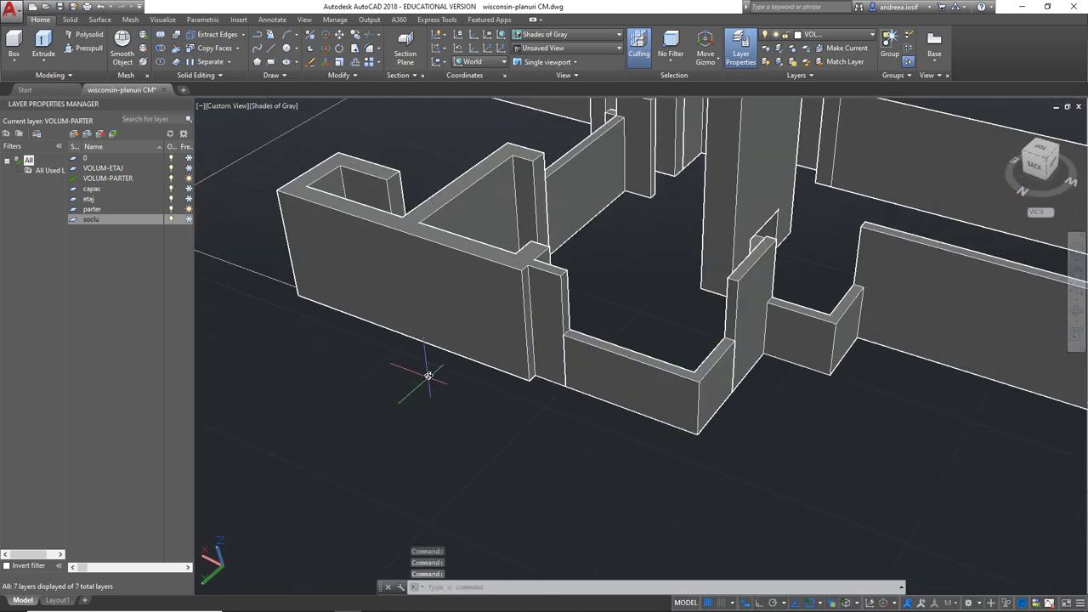
# - Start a union and select the first walls, including the L-shaped, tall narrow and right-side walls
pyautogui.click(159, 38)
pyautogui.click(514, 297)
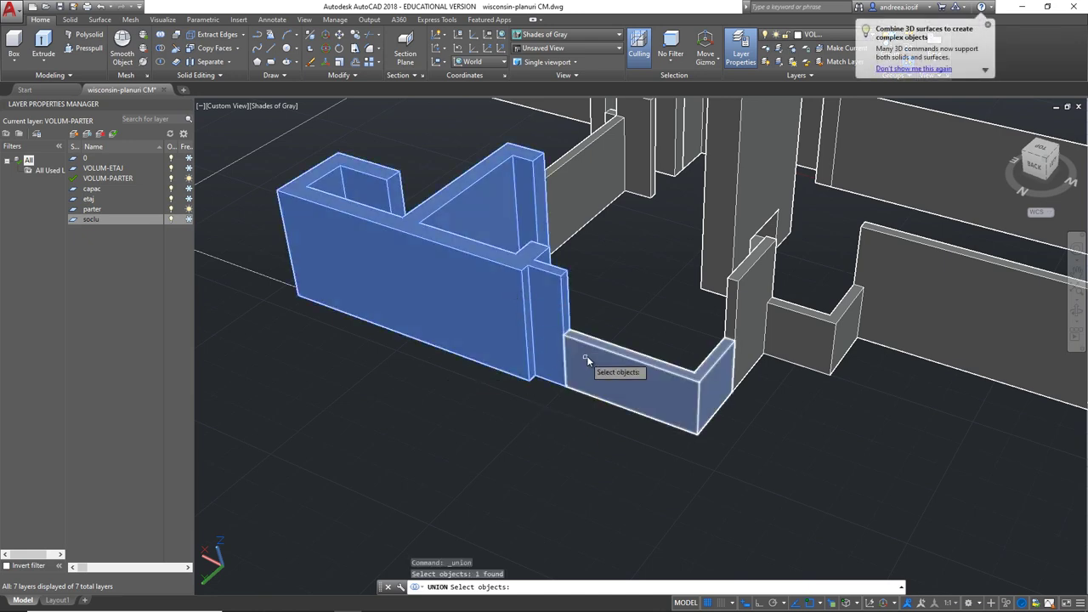
pyautogui.click(587, 357)
pyautogui.click(746, 327)
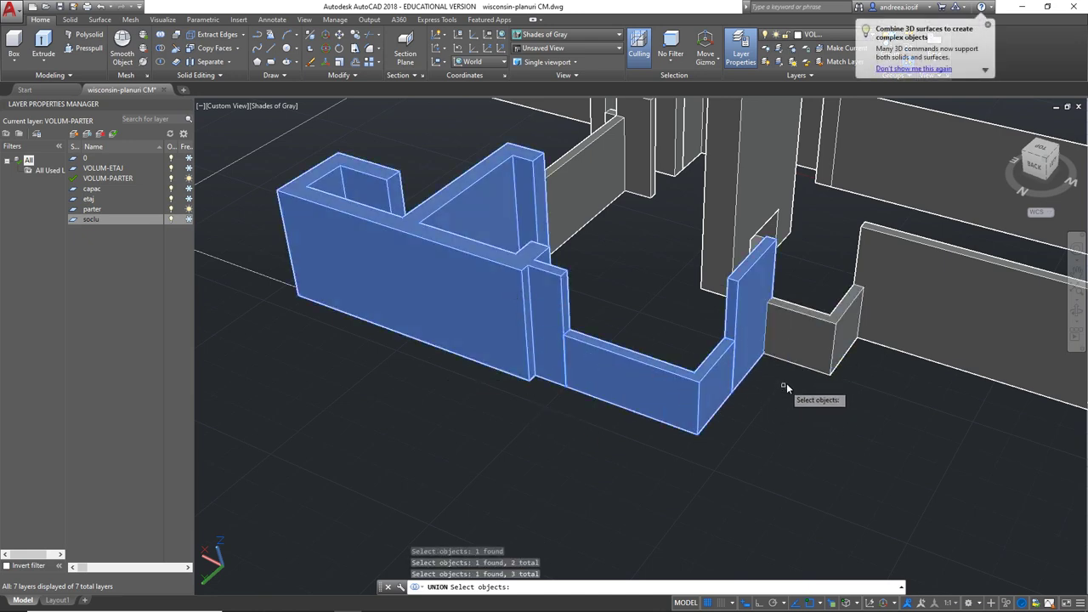
pyautogui.moveTo(753, 408)
pyautogui.keyDown('shift'); pyautogui.mouseDown(button='middle')
pyautogui.moveTo(855, 463)
pyautogui.moveTo(850, 481)
pyautogui.mouseUp(button='middle'); pyautogui.keyUp('shift')
pyautogui.scroll(4, 669, 339)
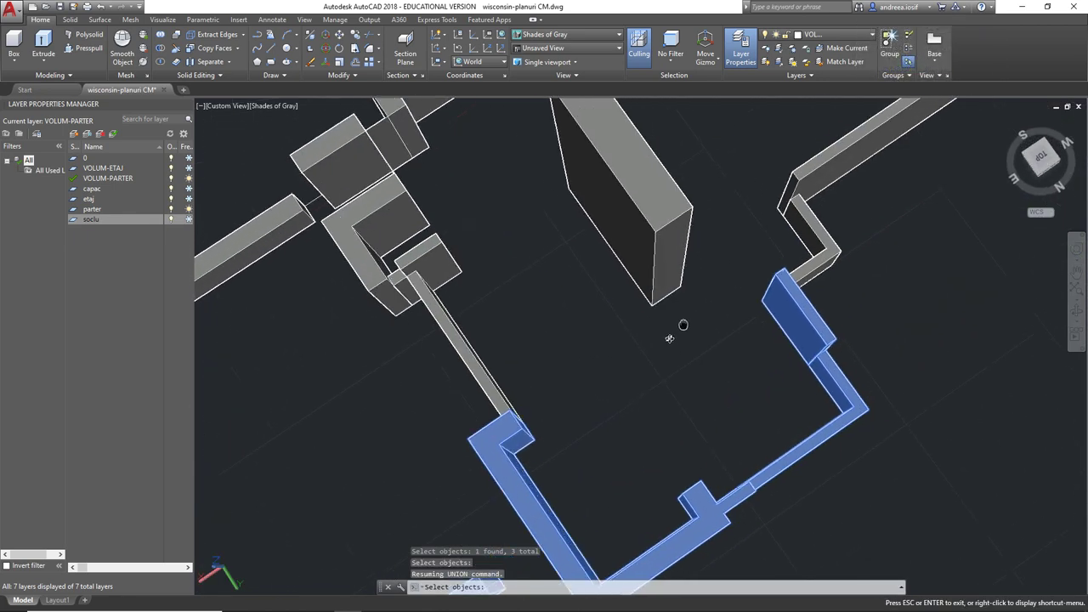
pyautogui.keyDown('shift'); pyautogui.moveTo(669, 338); pyautogui.dragTo(714, 327, button='middle'); pyautogui.keyUp('shift')
pyautogui.click(718, 325)
pyautogui.click(759, 243)
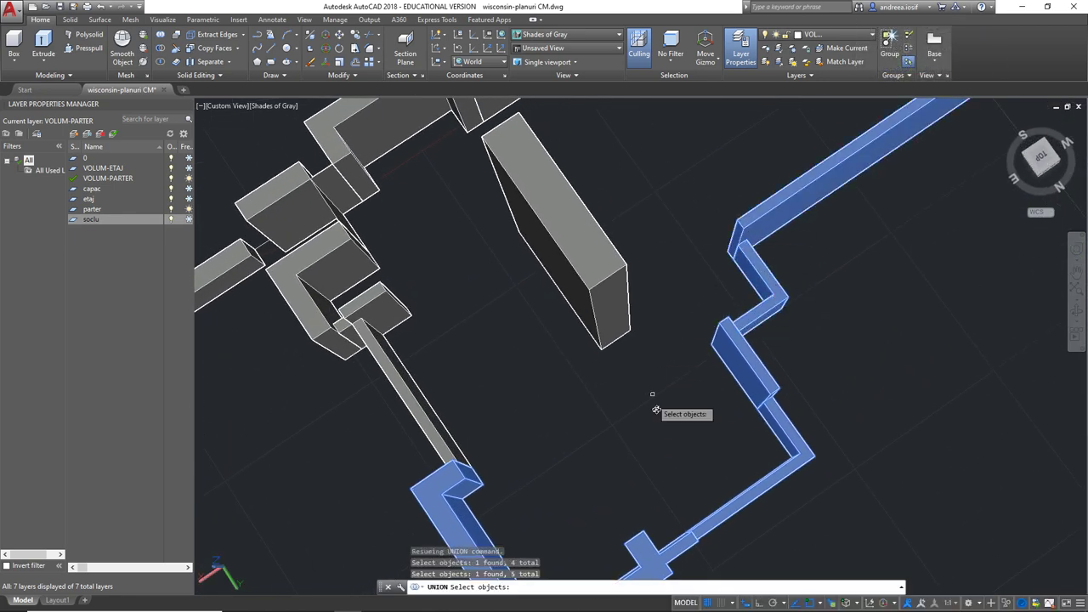
# - Add the thin wall, the overlapping junction and corner solids, and the U-shaped wall
pyautogui.scroll(-3, 656, 411)
pyautogui.moveTo(687, 388)
pyautogui.keyDown('shift'); pyautogui.mouseDown(button='middle')
pyautogui.moveTo(699, 399)
pyautogui.moveTo(838, 365)
pyautogui.moveTo(821, 360)
pyautogui.mouseUp(button='middle'); pyautogui.keyUp('shift')
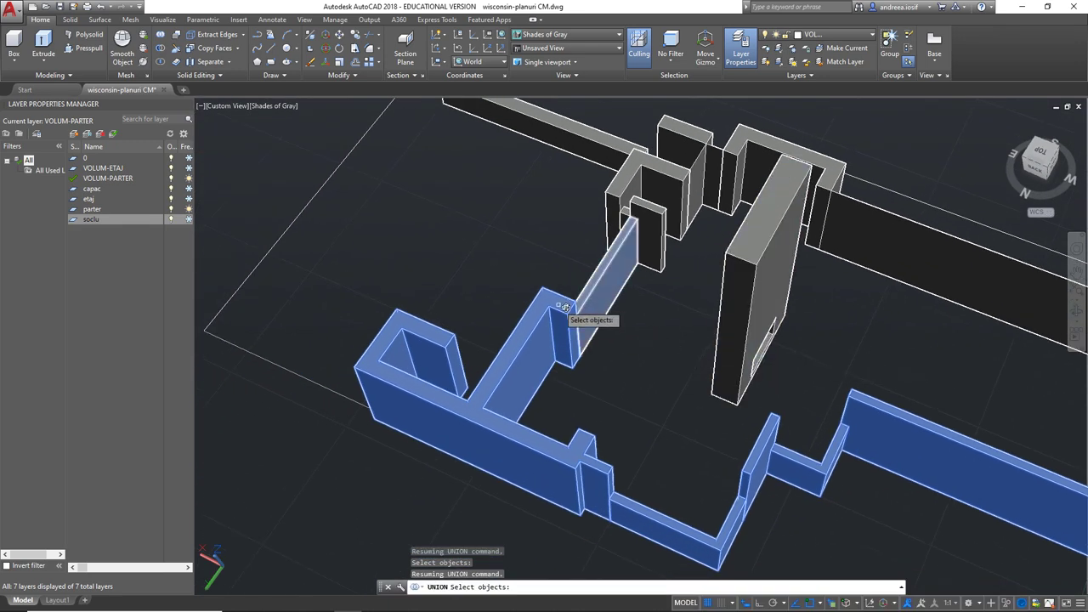
pyautogui.click(592, 290)
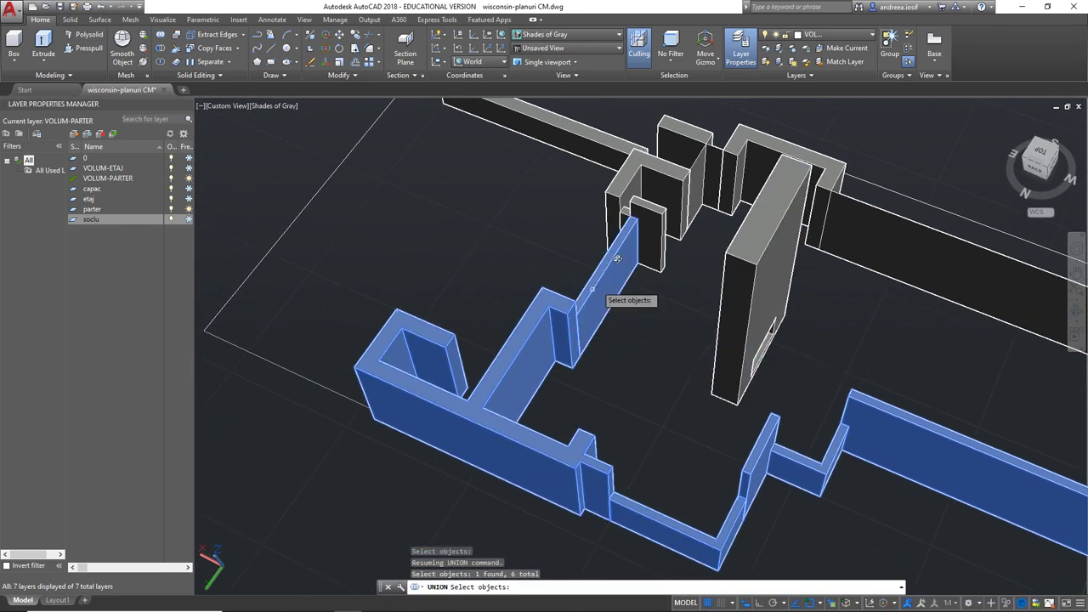
pyautogui.click(646, 213)
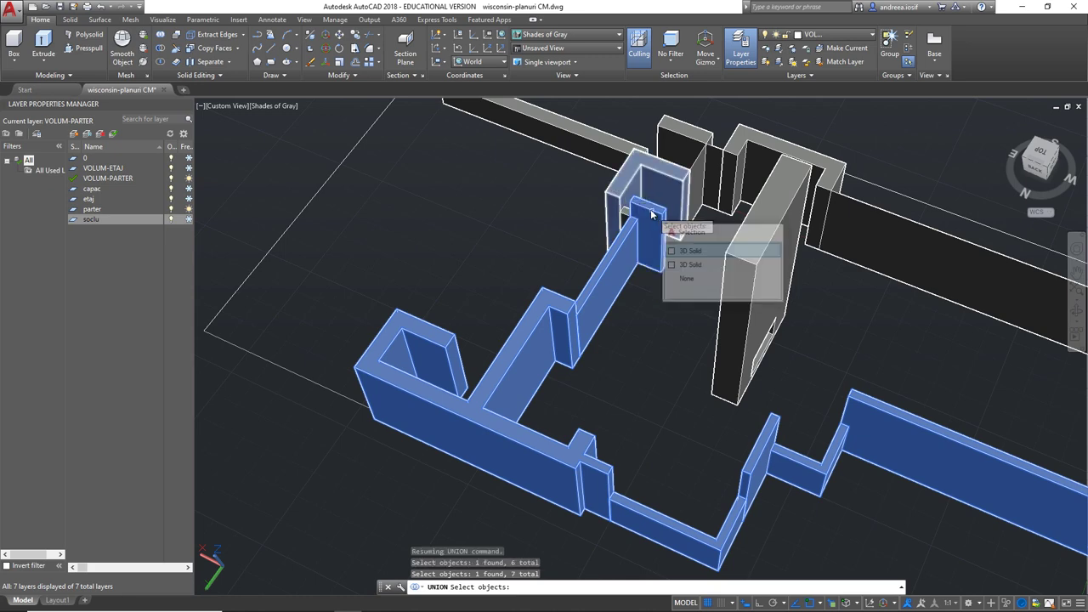
pyautogui.click(704, 257)
pyautogui.scroll(5, 616, 210)
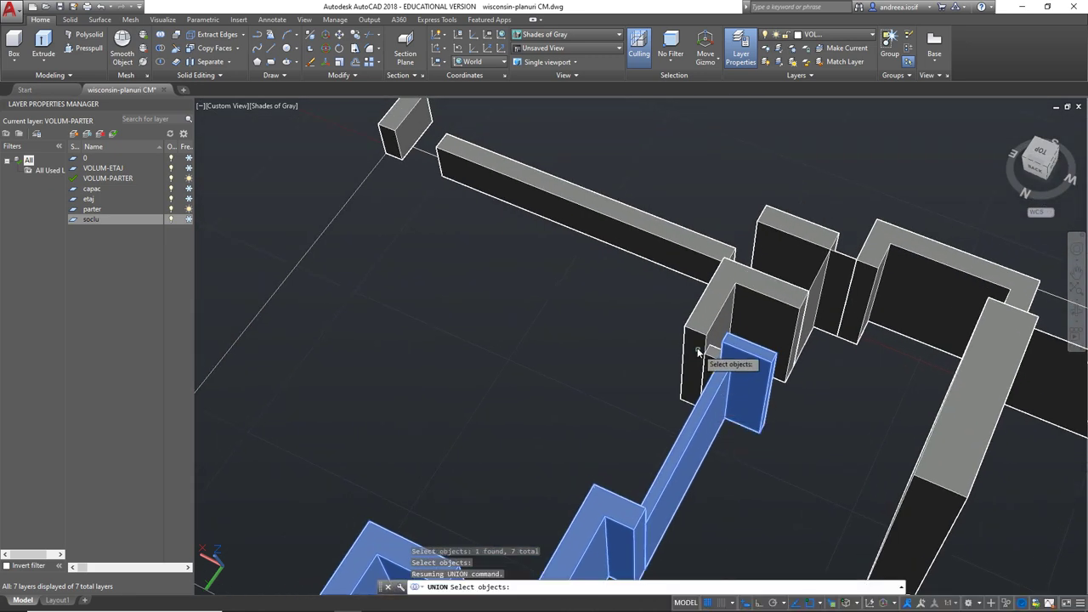
pyautogui.scroll(2, 711, 366)
pyautogui.scroll(2, 723, 375)
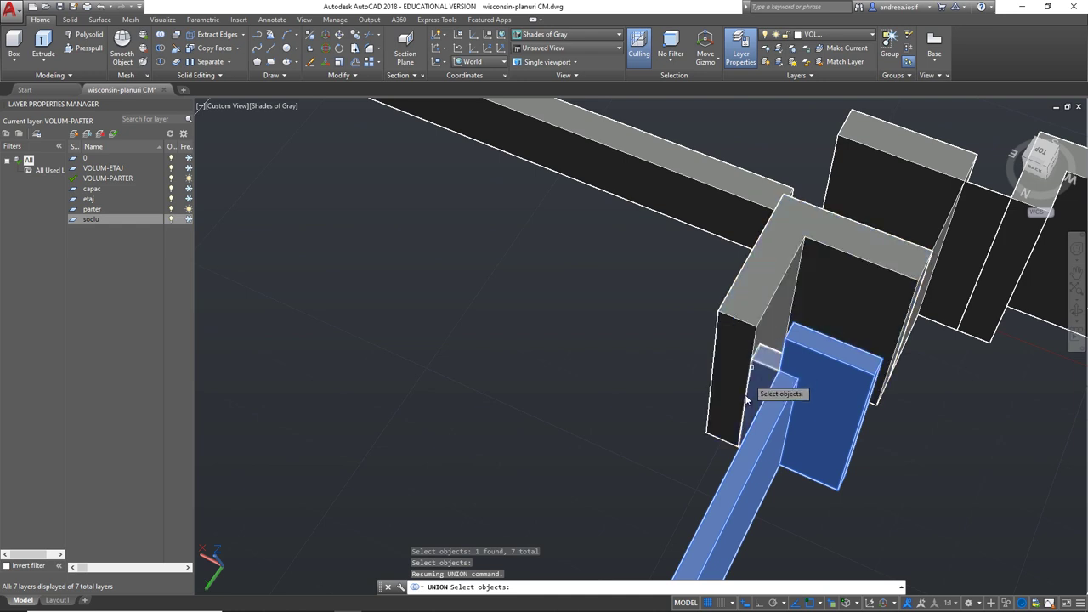
pyautogui.click(764, 368)
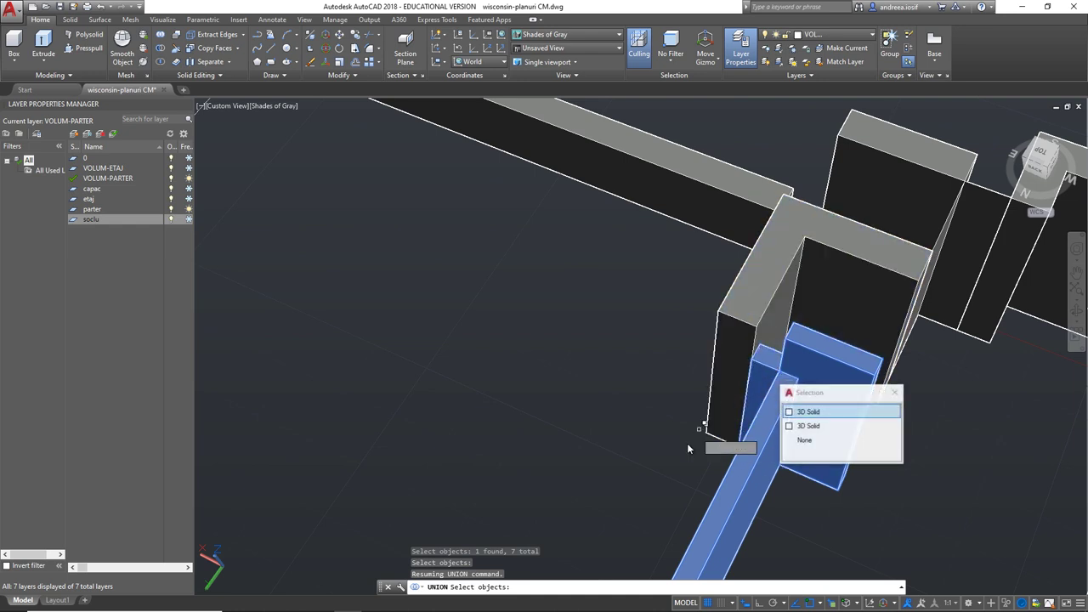
pyautogui.click(818, 412)
pyautogui.click(744, 312)
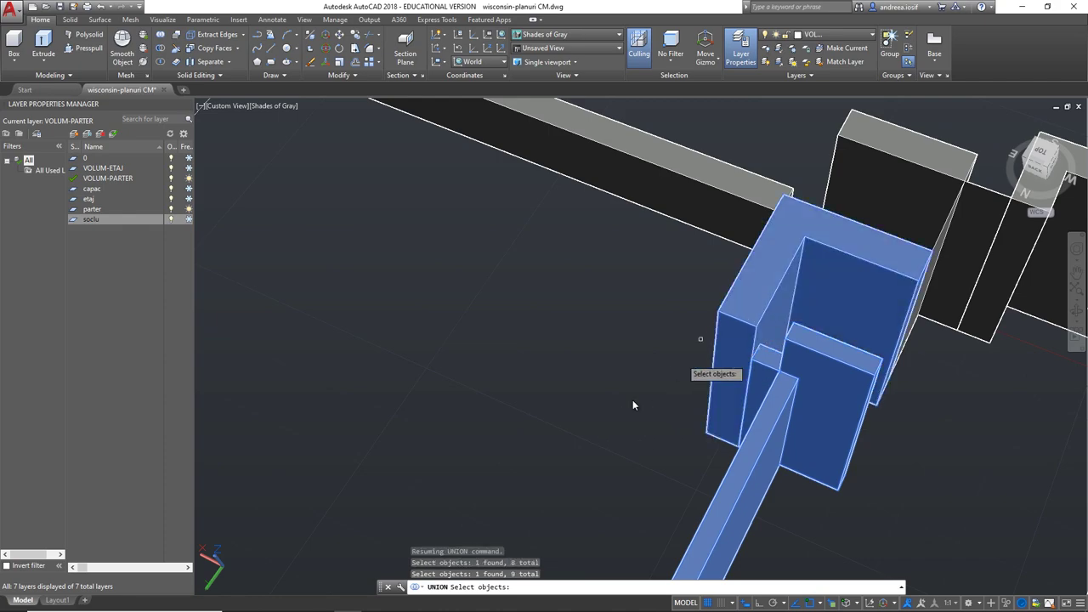
# - Add the front wall pieces and right wall, then merge all eleven walls into one solid
pyautogui.scroll(-3, 632, 399)
pyautogui.moveTo(614, 439)
pyautogui.keyDown('shift'); pyautogui.mouseDown(button='middle')
pyautogui.moveTo(501, 401)
pyautogui.moveTo(731, 428)
pyautogui.moveTo(982, 405)
pyautogui.moveTo(732, 370)
pyautogui.moveTo(856, 474)
pyautogui.moveTo(550, 482)
pyautogui.mouseUp(button='middle'); pyautogui.keyUp('shift')
pyautogui.scroll(-3, 550, 481)
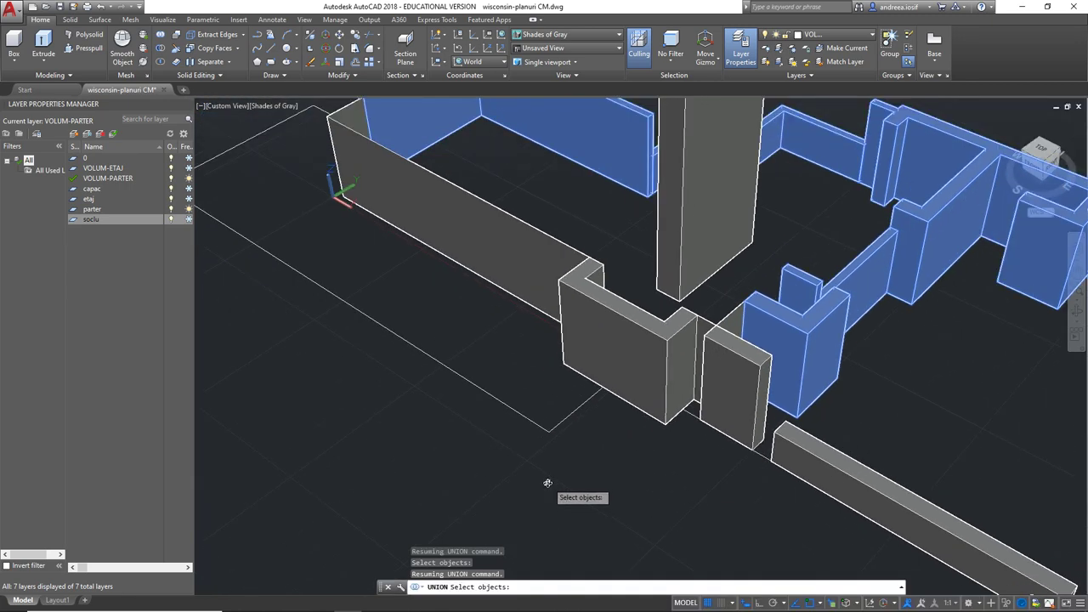
pyautogui.scroll(-2, 548, 489)
pyautogui.moveTo(563, 432); pyautogui.dragTo(602, 522, button='middle')
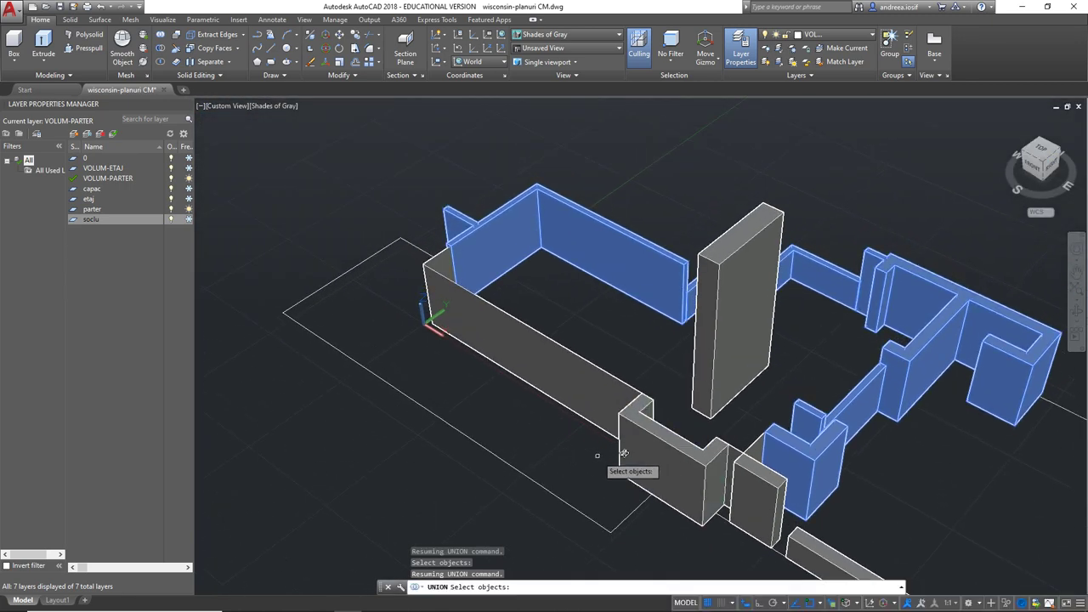
pyautogui.click(657, 448)
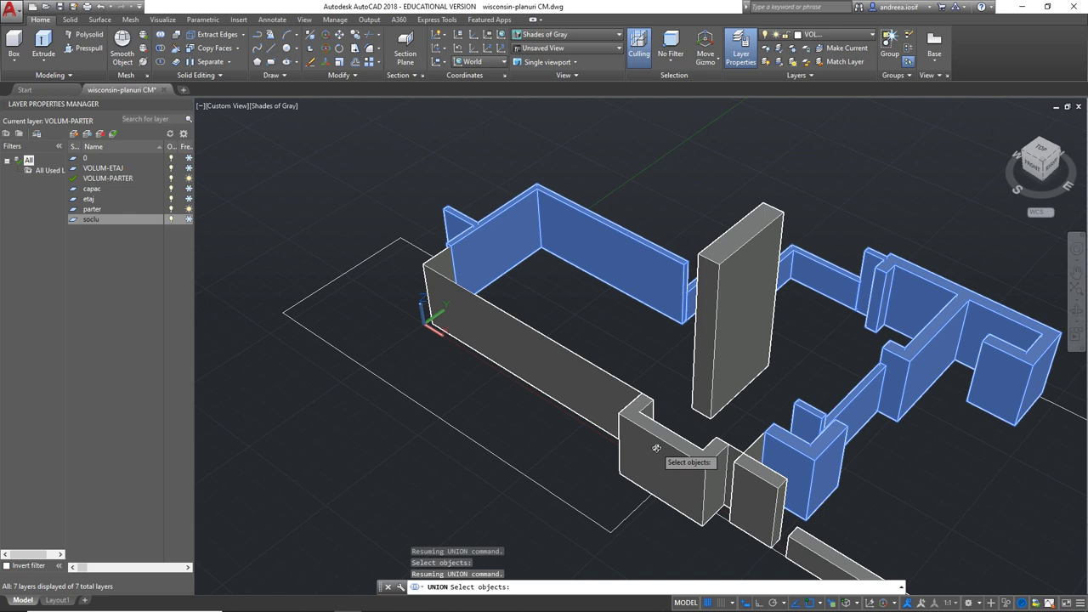
pyautogui.click(759, 507)
pyautogui.click(808, 534)
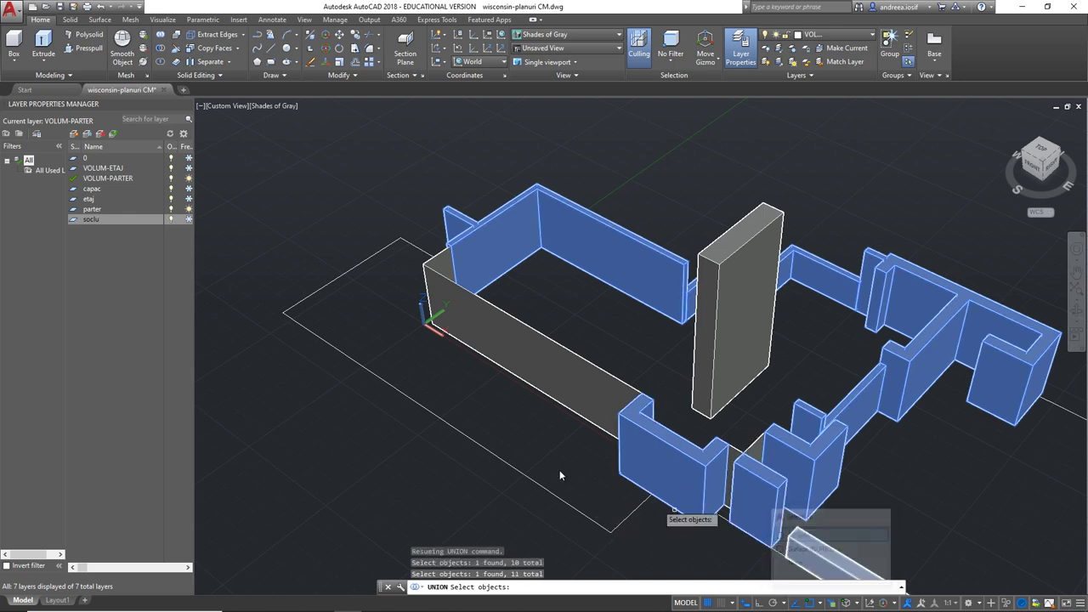
pyautogui.scroll(-1, 494, 409)
pyautogui.press('Return')
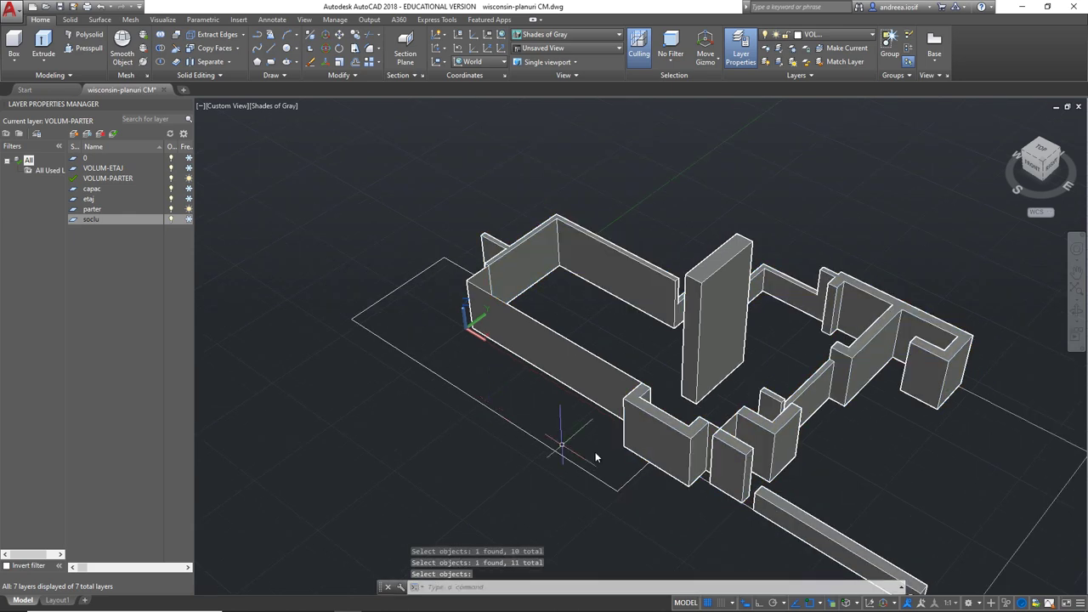
pyautogui.press('Return')
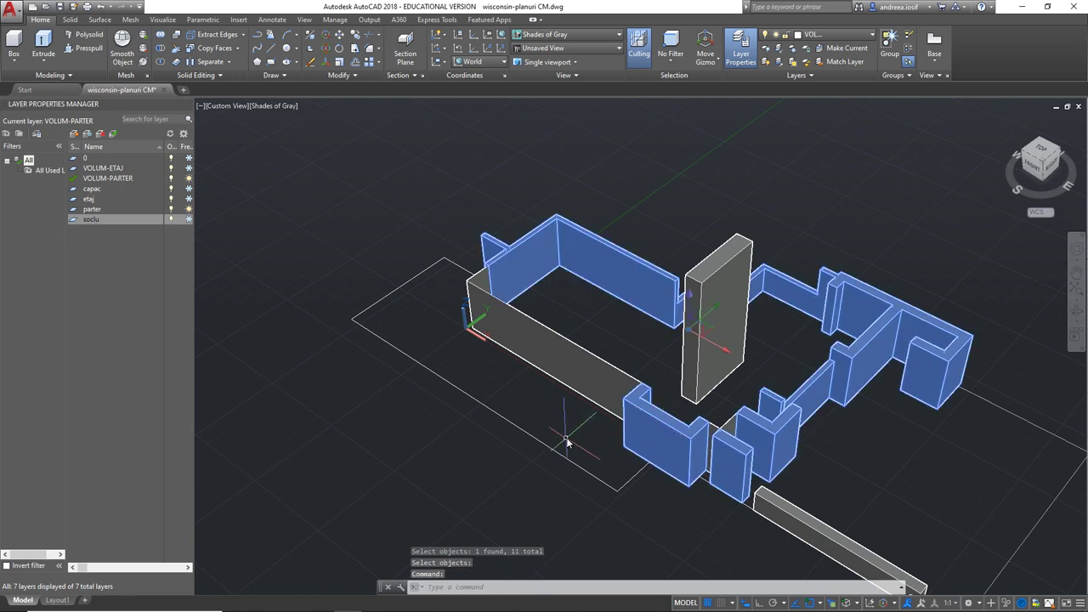
pyautogui.press('Escape')
pyautogui.scroll(2, 790, 332)
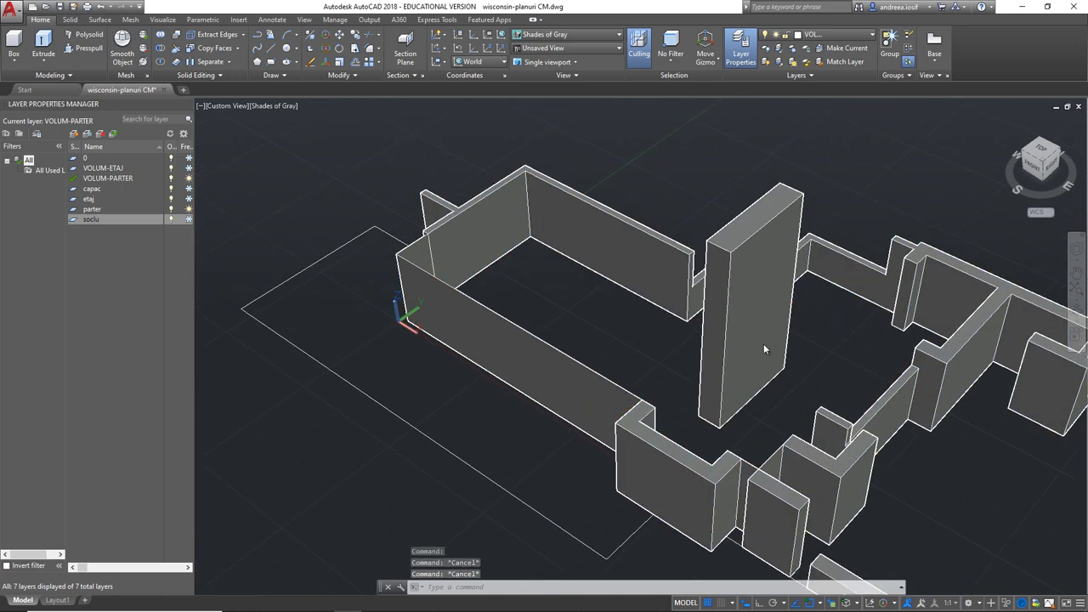
pyautogui.scroll(3, 763, 344)
pyautogui.press('Escape')
pyautogui.keyDown('shift'); pyautogui.moveTo(602, 359); pyautogui.dragTo(595, 399, button='middle'); pyautogui.keyUp('shift')
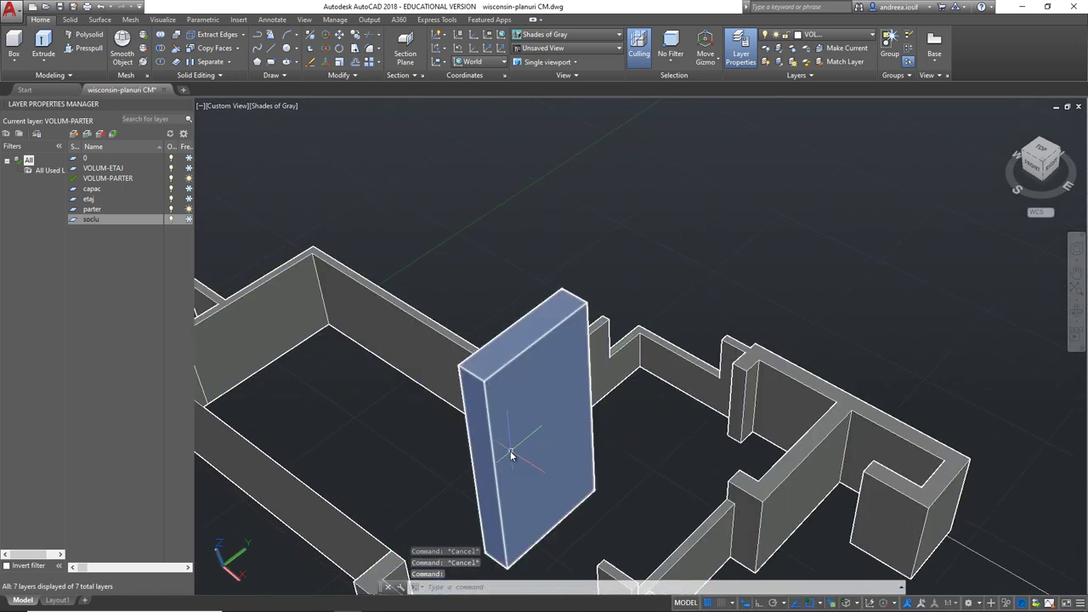
pyautogui.moveTo(510, 445)
pyautogui.keyDown('shift'); pyautogui.mouseDown(button='middle')
pyautogui.moveTo(514, 468)
pyautogui.moveTo(486, 486)
pyautogui.moveTo(636, 449)
pyautogui.moveTo(673, 473)
pyautogui.moveTo(637, 451)
pyautogui.moveTo(548, 476)
pyautogui.mouseUp(button='middle'); pyautogui.keyUp('shift')
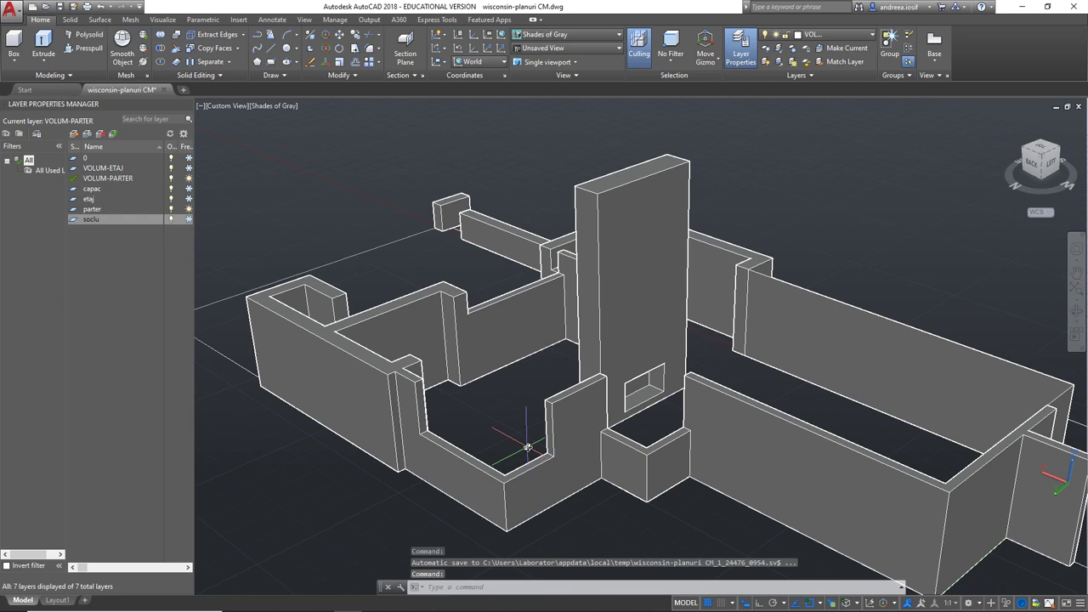
pyautogui.scroll(-2, 527, 447)
pyautogui.scroll(-2, 510, 431)
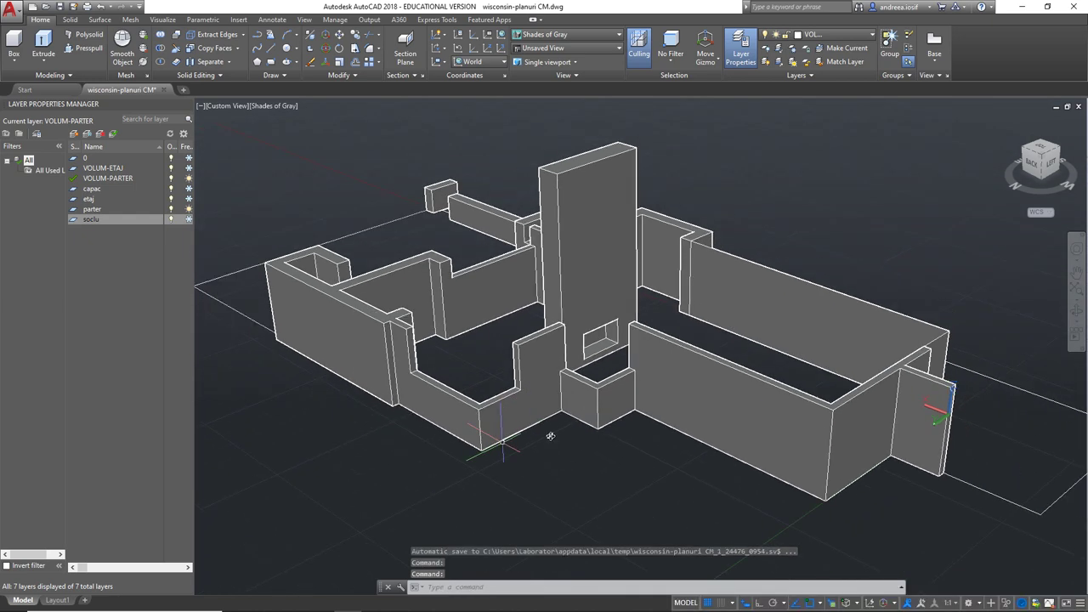
pyautogui.keyDown('shift'); pyautogui.moveTo(550, 436); pyautogui.dragTo(565, 468, button='middle'); pyautogui.keyUp('shift')
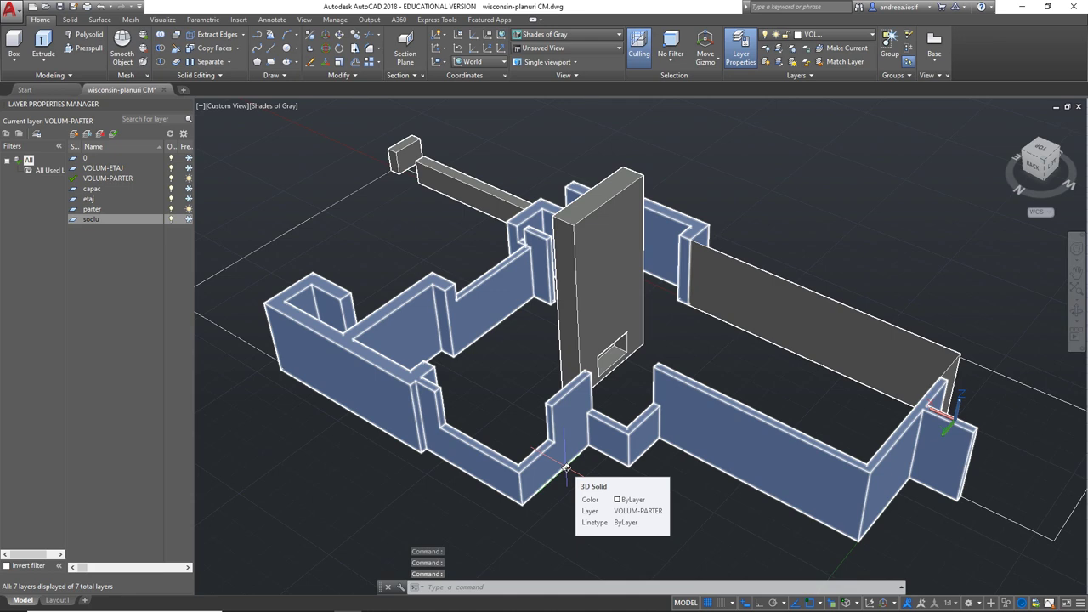
pyautogui.moveTo(565, 467)
pyautogui.keyDown('shift'); pyautogui.mouseDown(button='middle')
pyautogui.moveTo(634, 315)
pyautogui.moveTo(664, 365)
pyautogui.mouseUp(button='middle'); pyautogui.keyUp('shift')
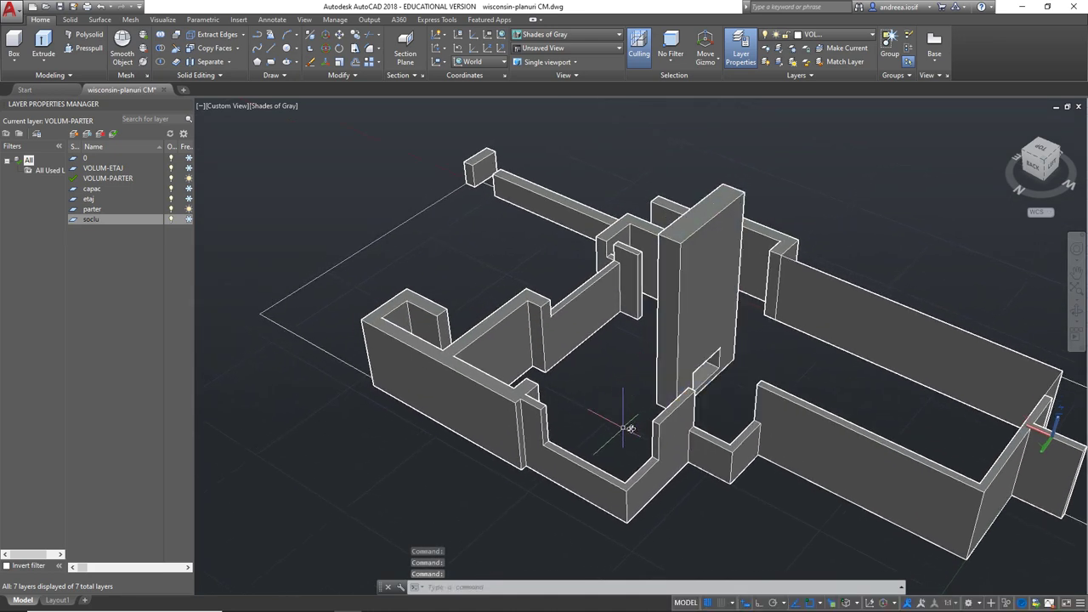
pyautogui.moveTo(623, 422)
pyautogui.keyDown('shift'); pyautogui.mouseDown(button='middle')
pyautogui.moveTo(544, 383)
pyautogui.moveTo(336, 392)
pyautogui.moveTo(425, 393)
pyautogui.mouseUp(button='middle'); pyautogui.keyUp('shift')
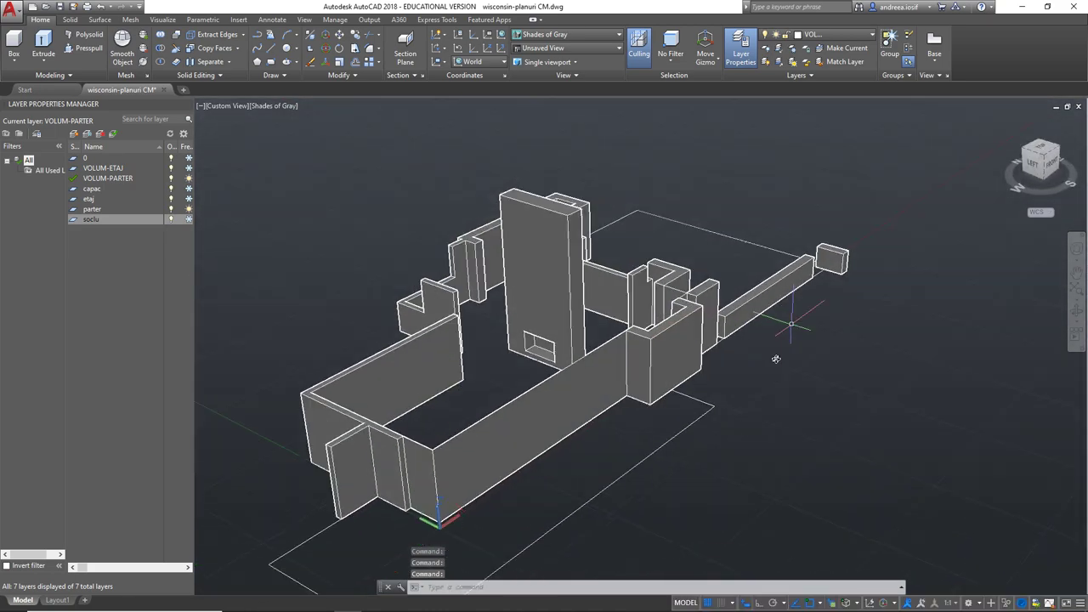
pyautogui.moveTo(733, 393); pyautogui.dragTo(791, 311, button='middle')
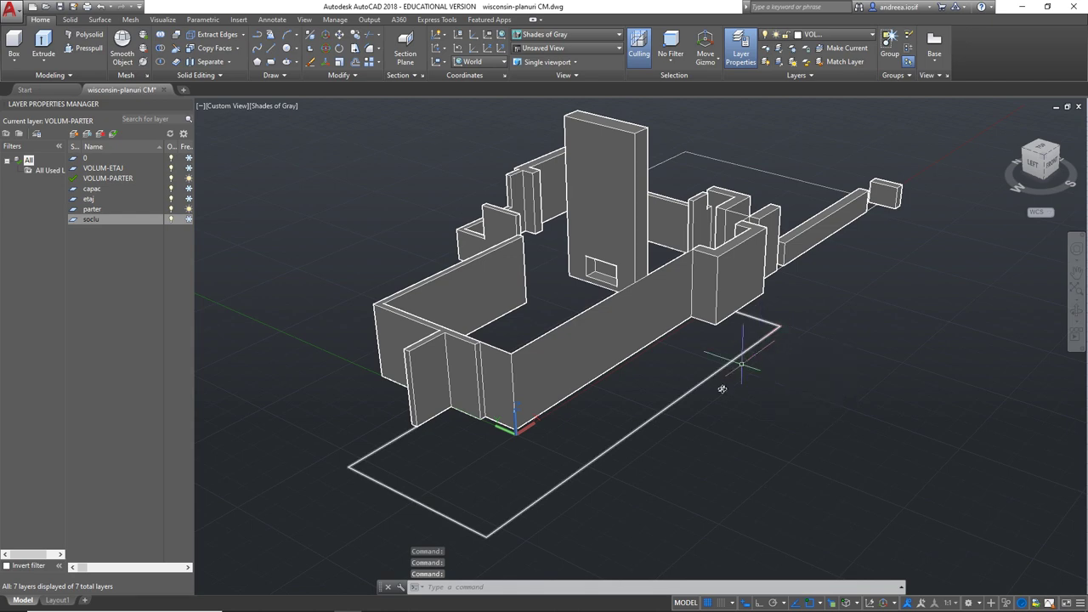
pyautogui.keyDown('shift'); pyautogui.moveTo(728, 382); pyautogui.dragTo(680, 412, button='middle'); pyautogui.keyUp('shift')
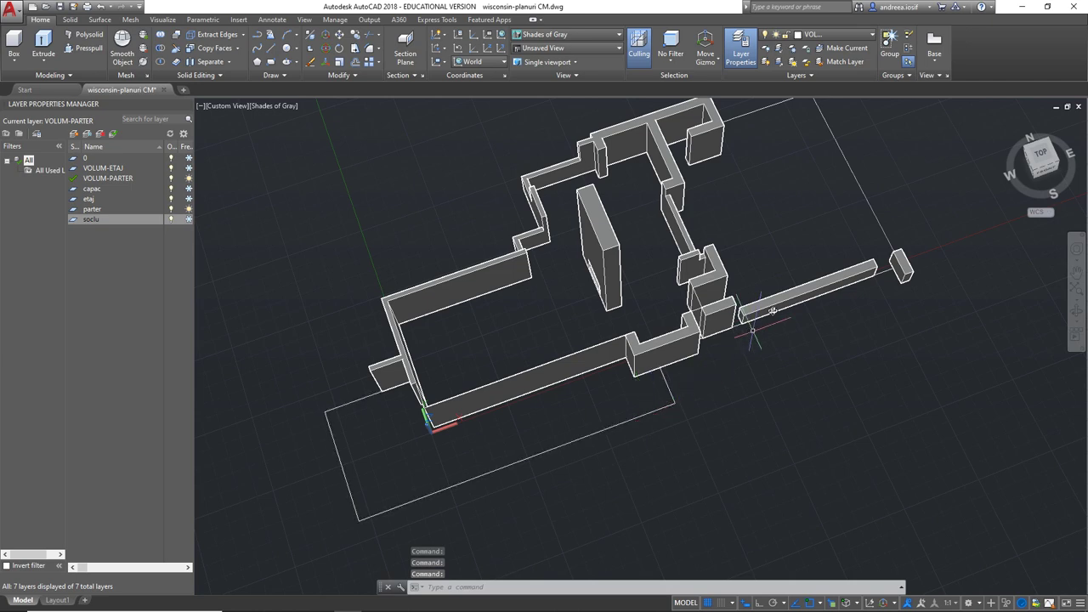
# - In top view, draw a large rectangle extending well beyond the house plan
pyautogui.click(1042, 155)
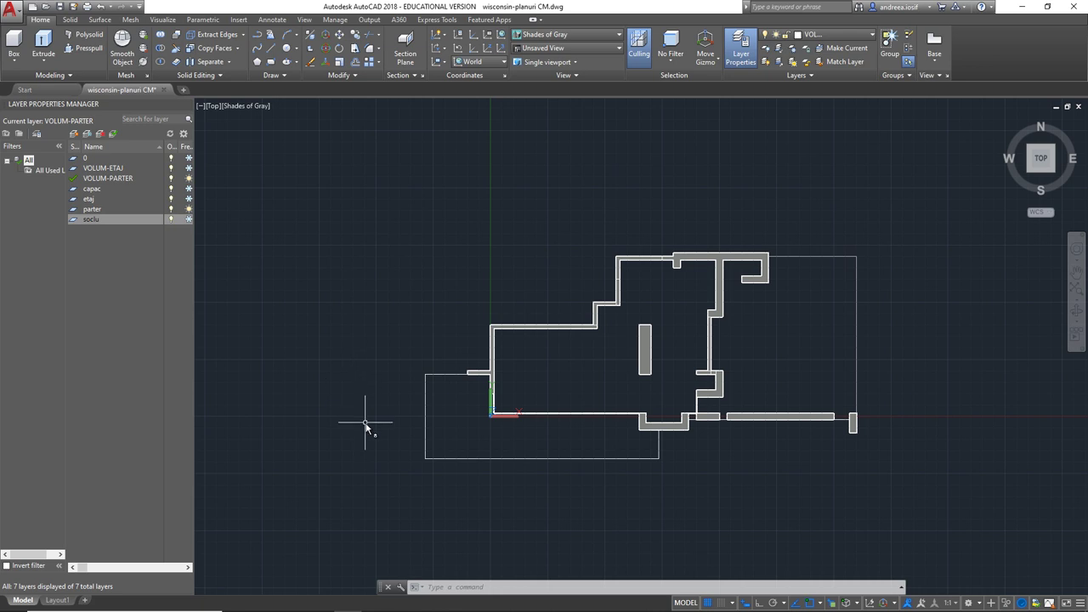
pyautogui.click(83, 49)
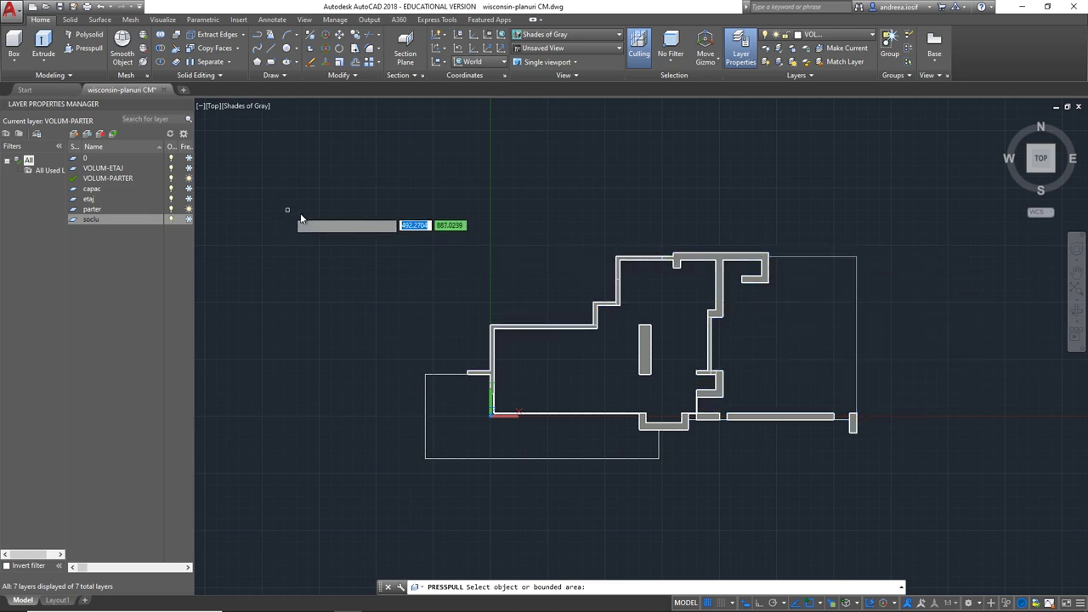
pyautogui.press('Escape')
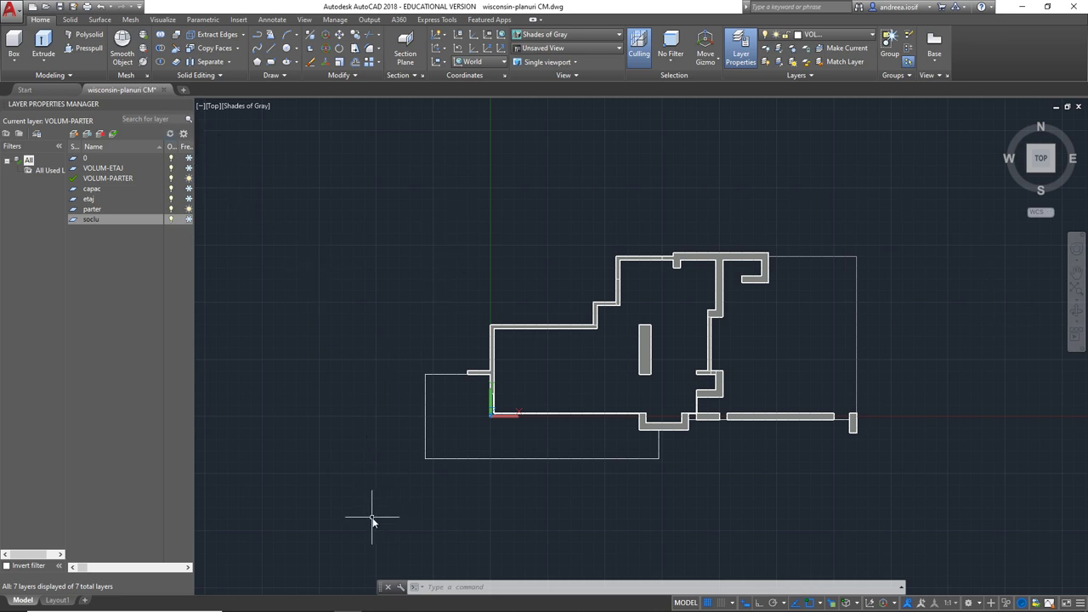
pyautogui.write('REc')
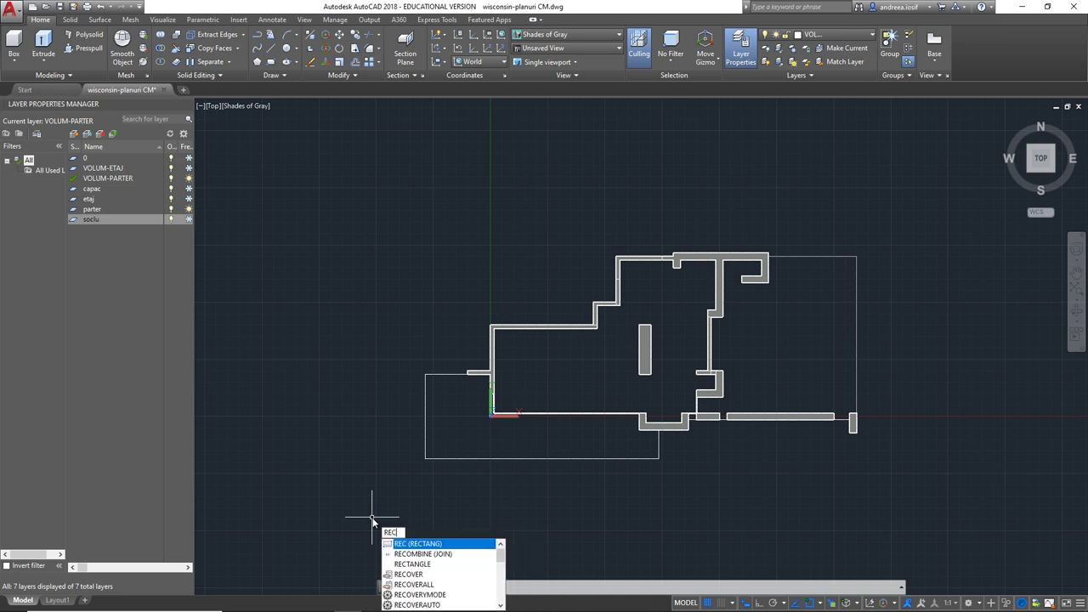
pyautogui.press('Return')
pyautogui.click(357, 185)
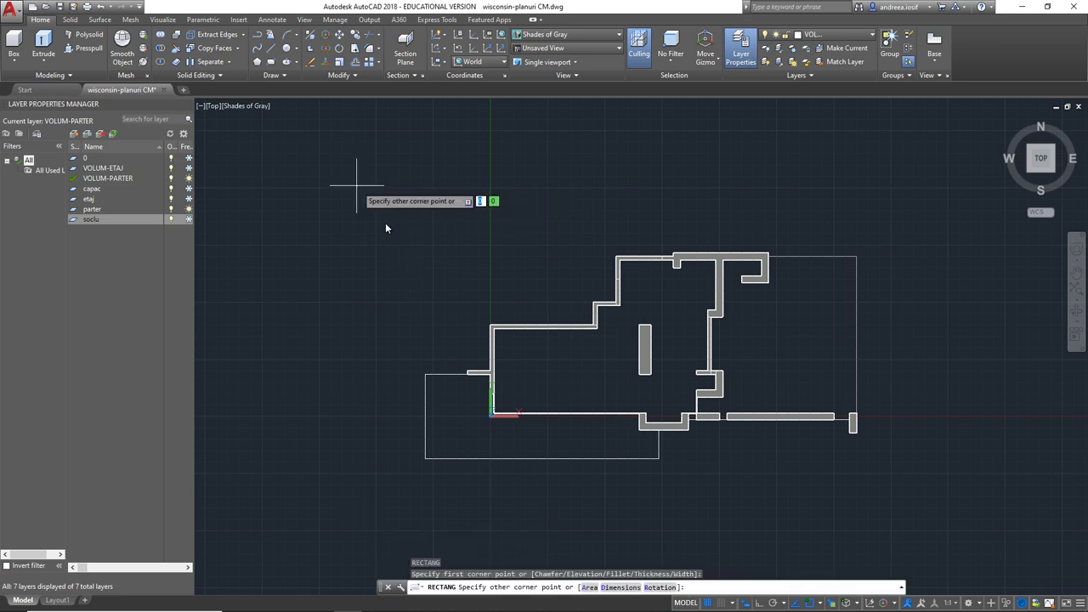
pyautogui.click(915, 520)
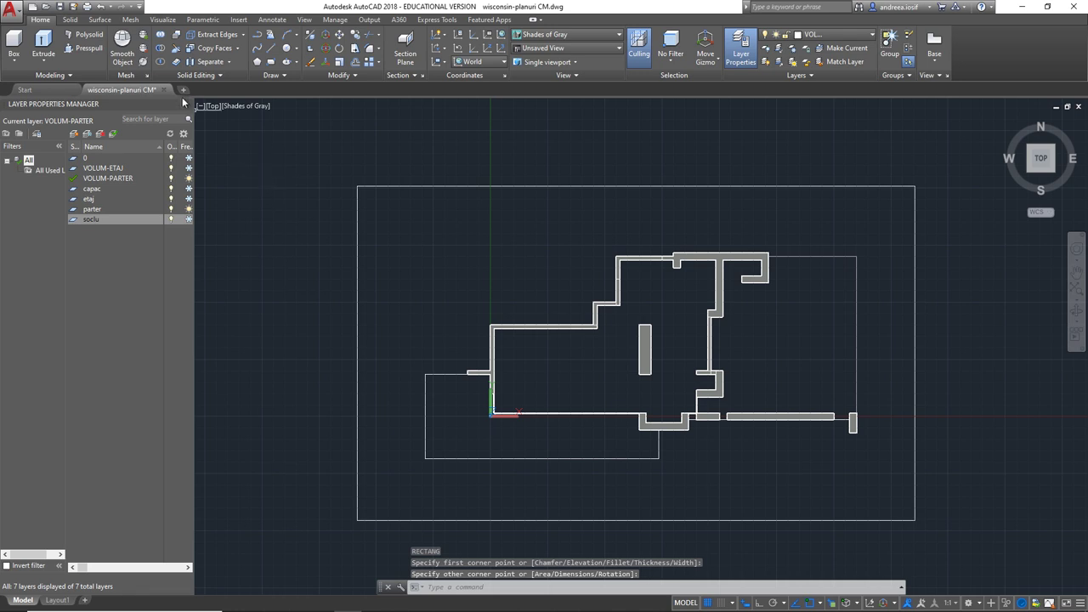
# - Presspull the area inside the rectangle into a 20-unit-high slab
pyautogui.click(87, 49)
pyautogui.click(399, 243)
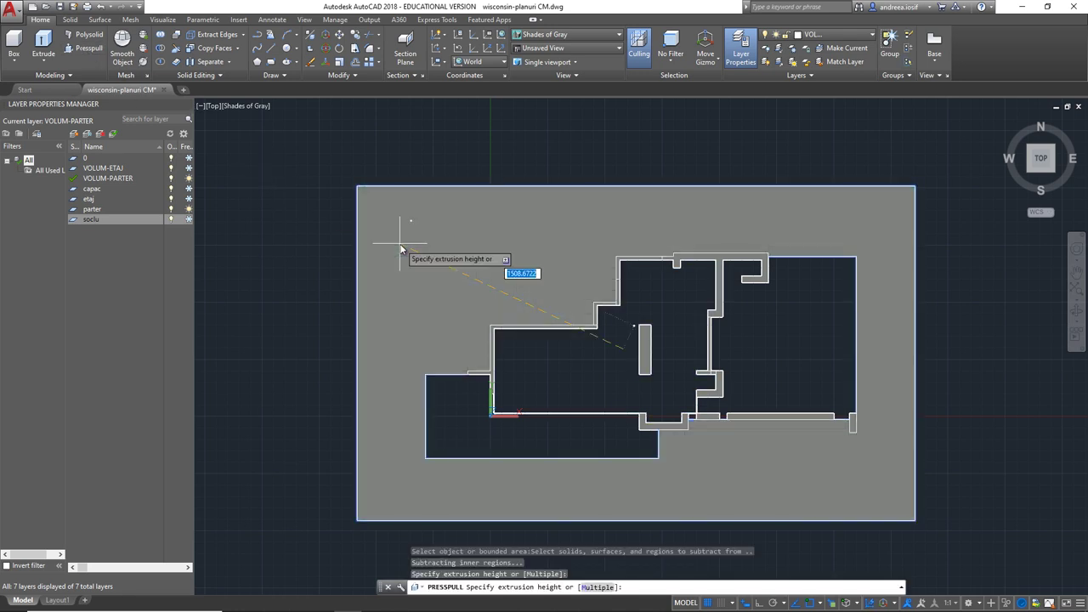
pyautogui.press('Return')
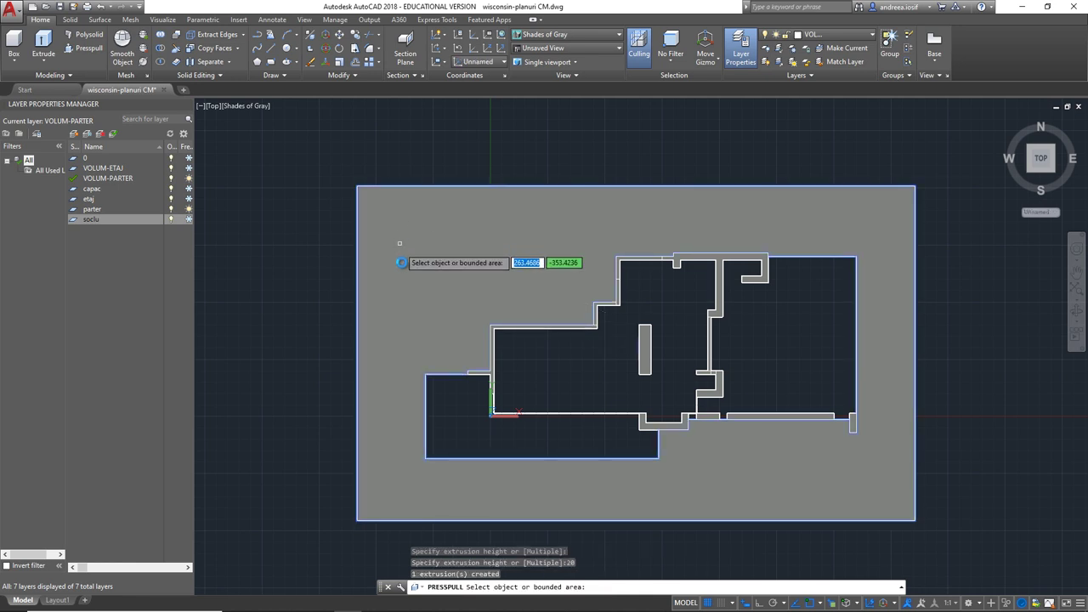
# - Draw a 20-high box just inside the slab's edges, then switch to an isometric view
pyautogui.click(13, 42)
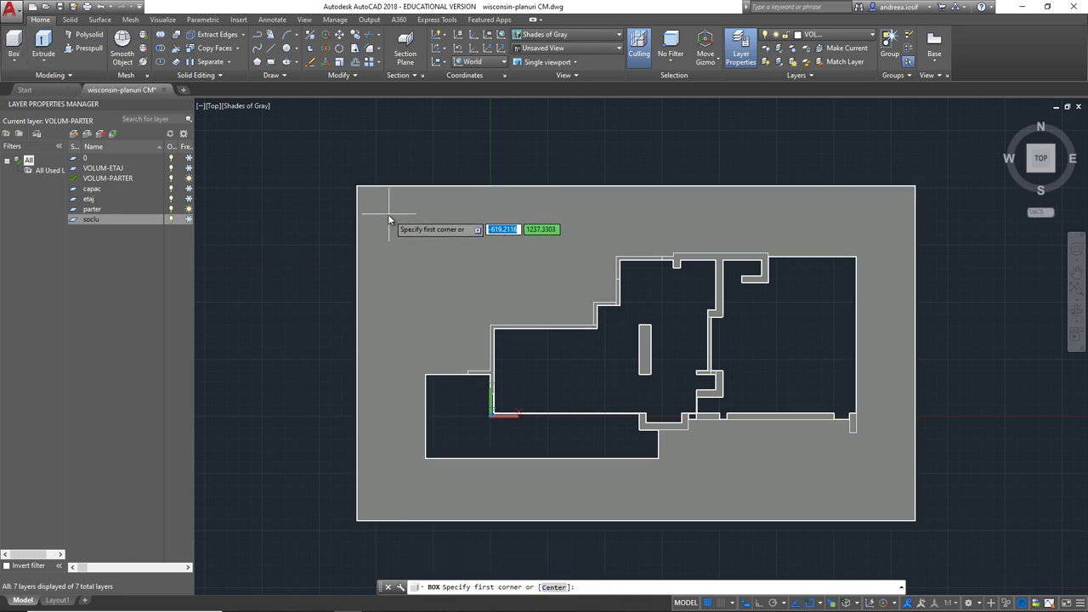
pyautogui.click(387, 505)
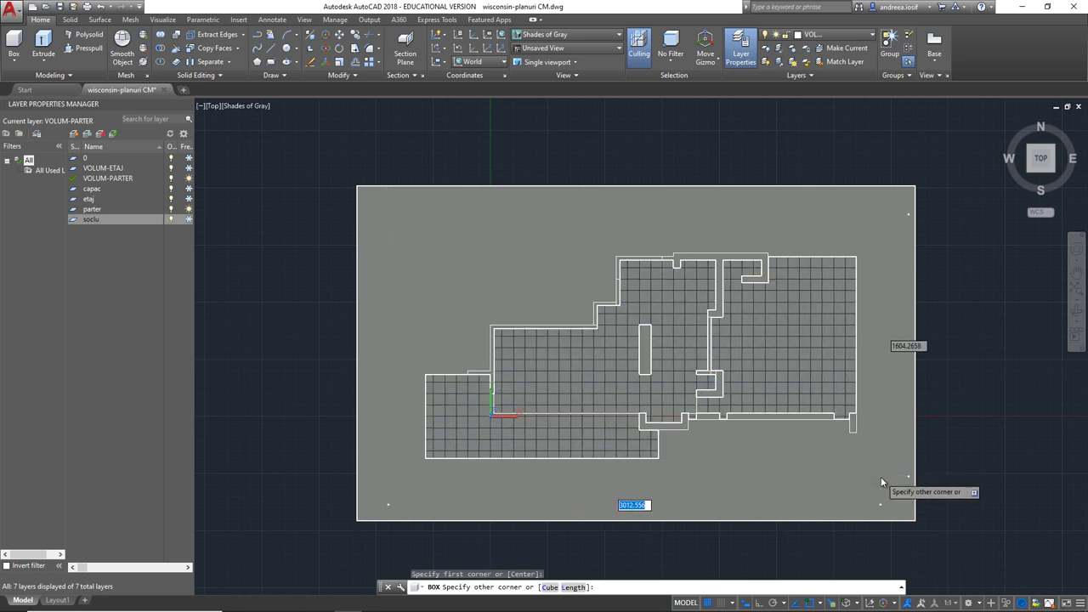
pyautogui.click(881, 478)
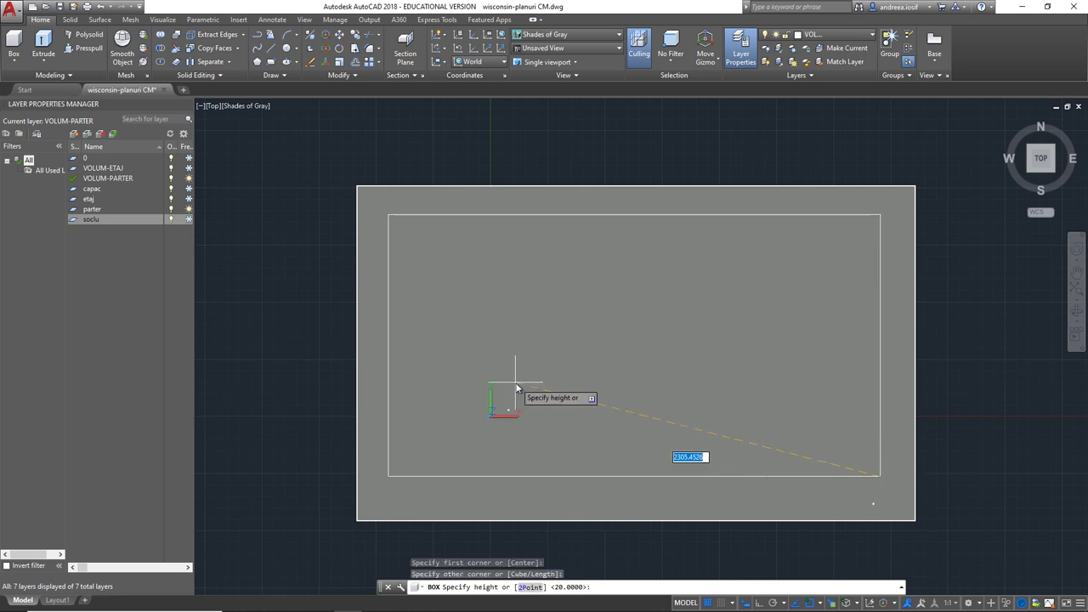
pyautogui.write('20')
pyautogui.press('Return')
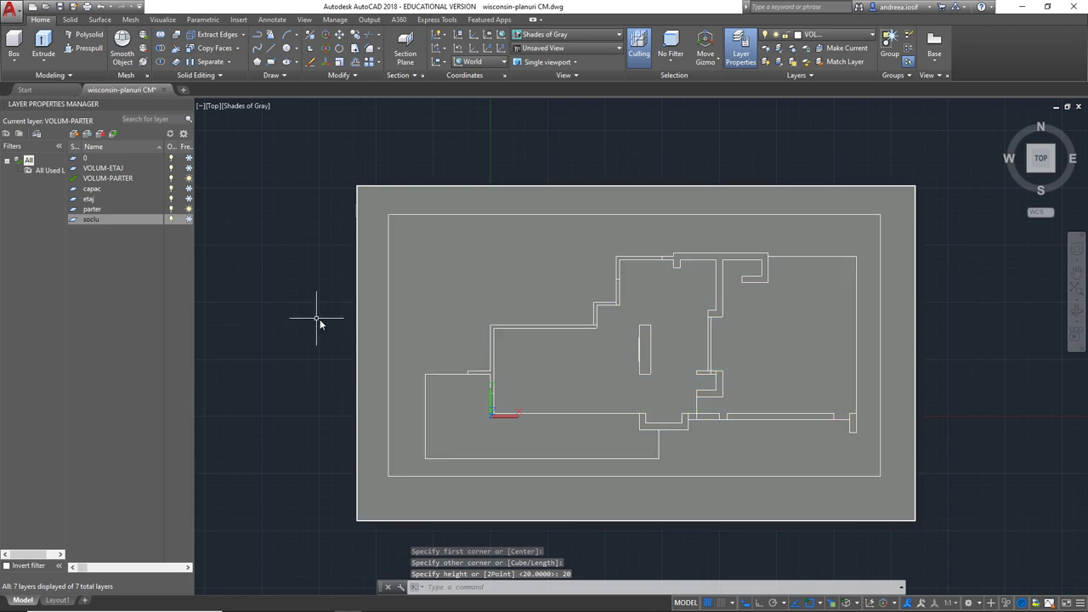
pyautogui.click(1027, 171)
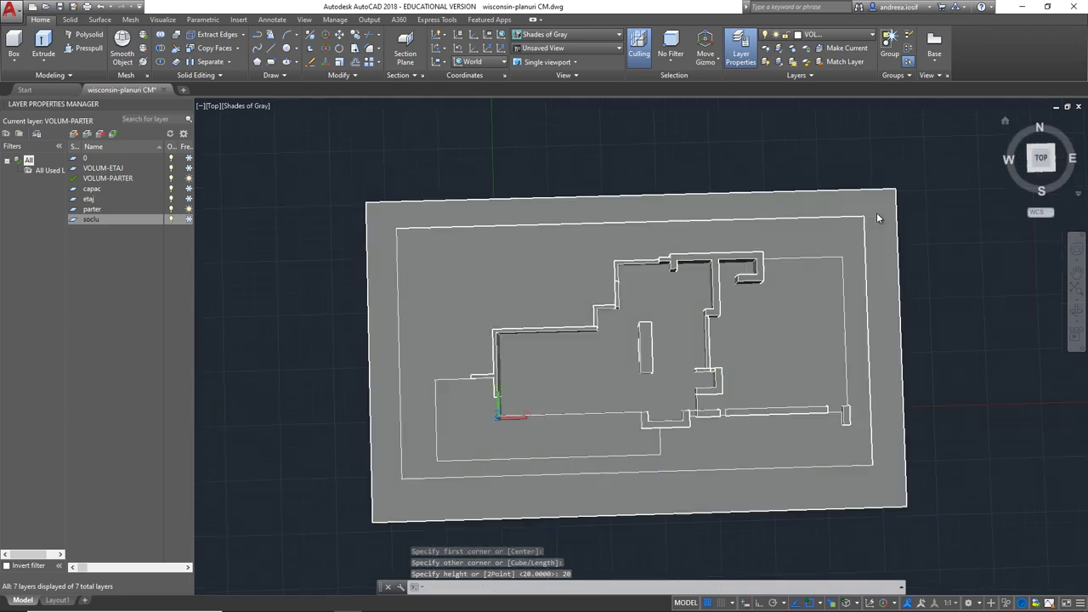
# - Select the inner and outer base slab solids using selection cycling
pyautogui.scroll(2, 595, 514)
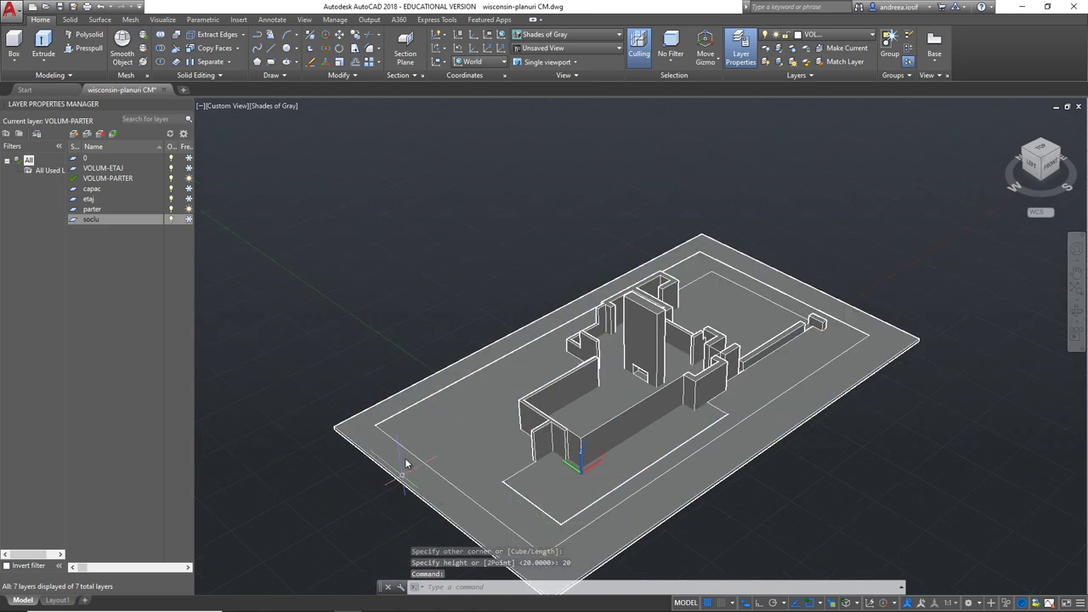
pyautogui.keyDown('shift'); pyautogui.moveTo(406, 461); pyautogui.dragTo(425, 374, button='middle'); pyautogui.keyUp('shift')
pyautogui.click(412, 343)
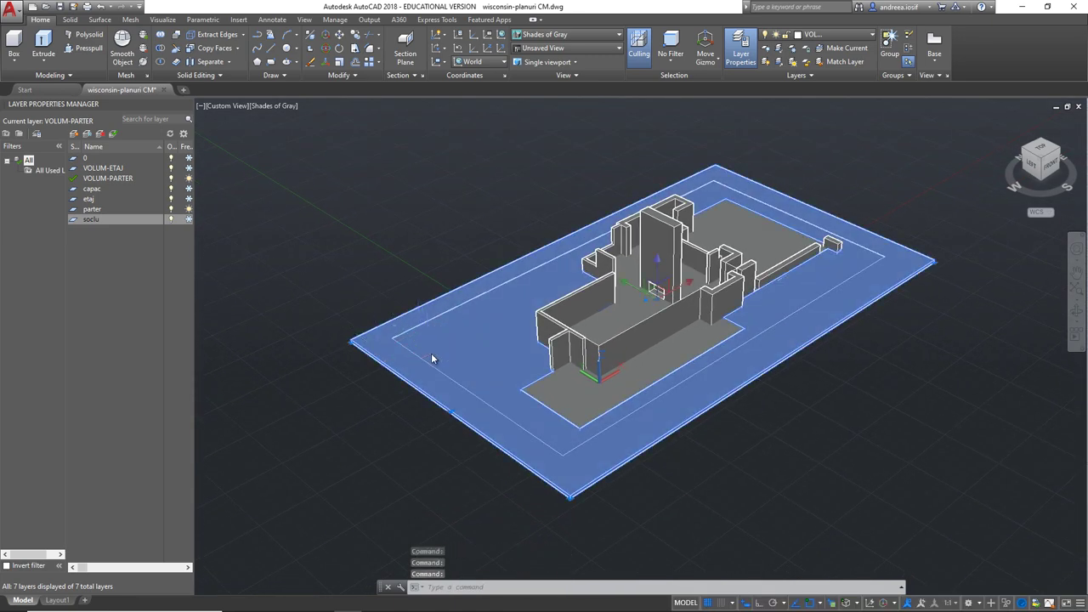
pyautogui.press('Escape')
pyautogui.press('Escape')
pyautogui.click(432, 366)
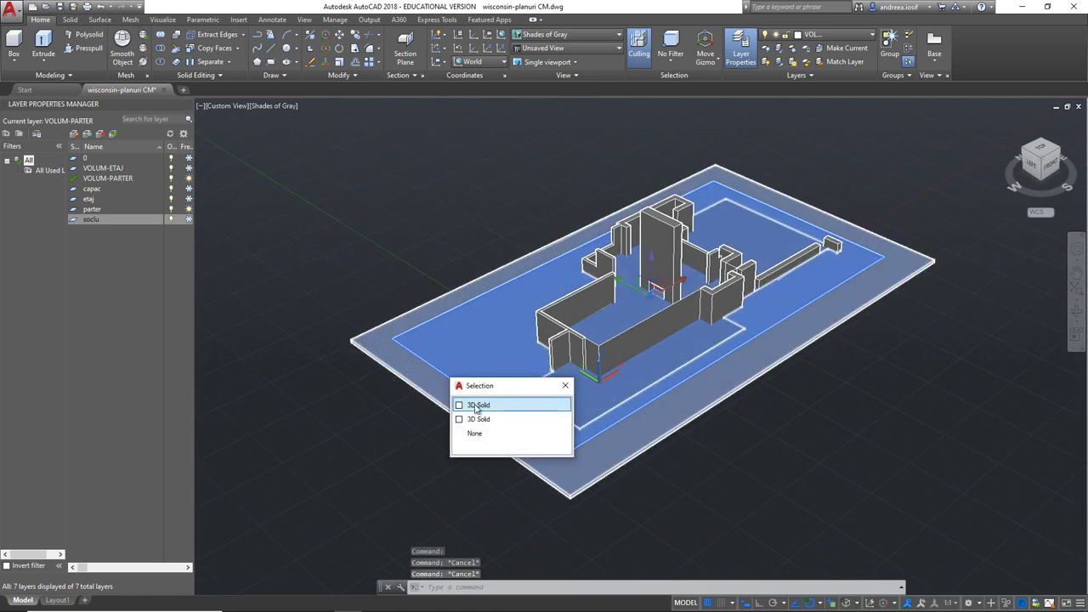
pyautogui.click(477, 406)
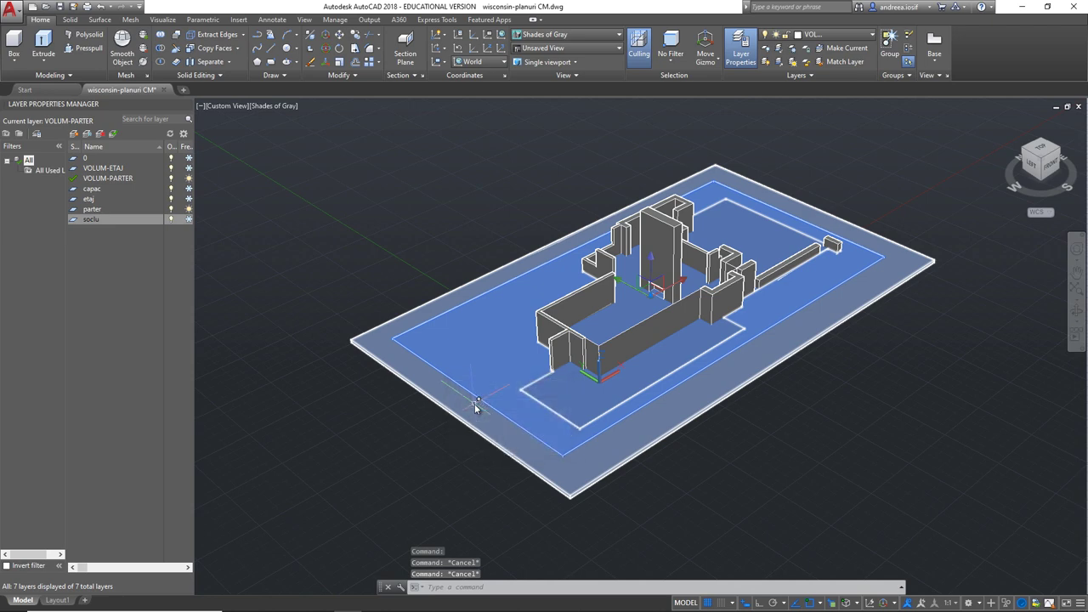
pyautogui.click(407, 366)
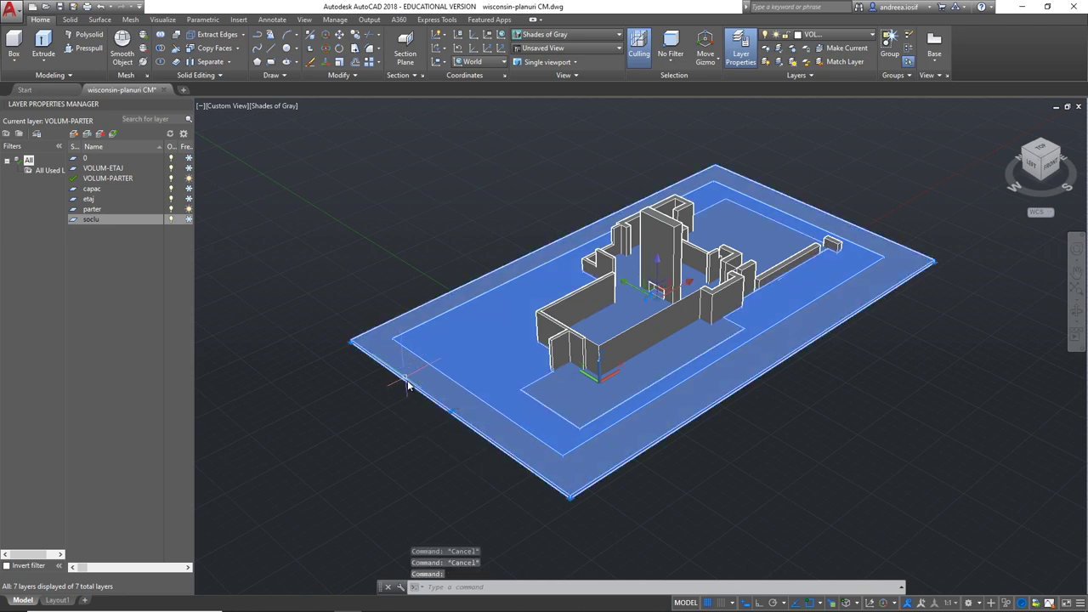
# - Isolate the selected slabs so the walls and chimney are hidden
pyautogui.click(1008, 601)
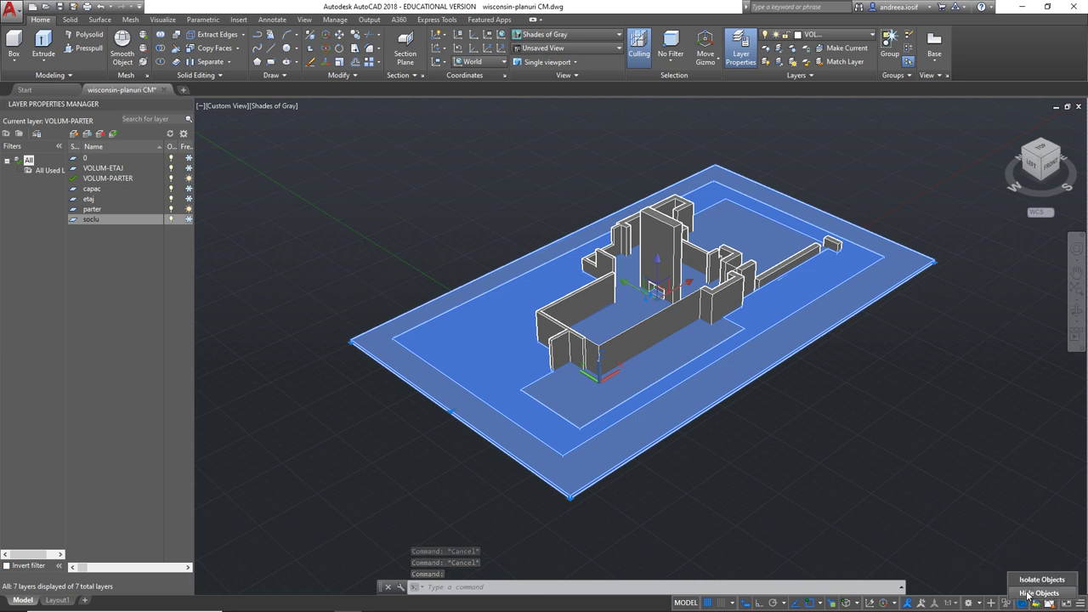
pyautogui.click(1039, 579)
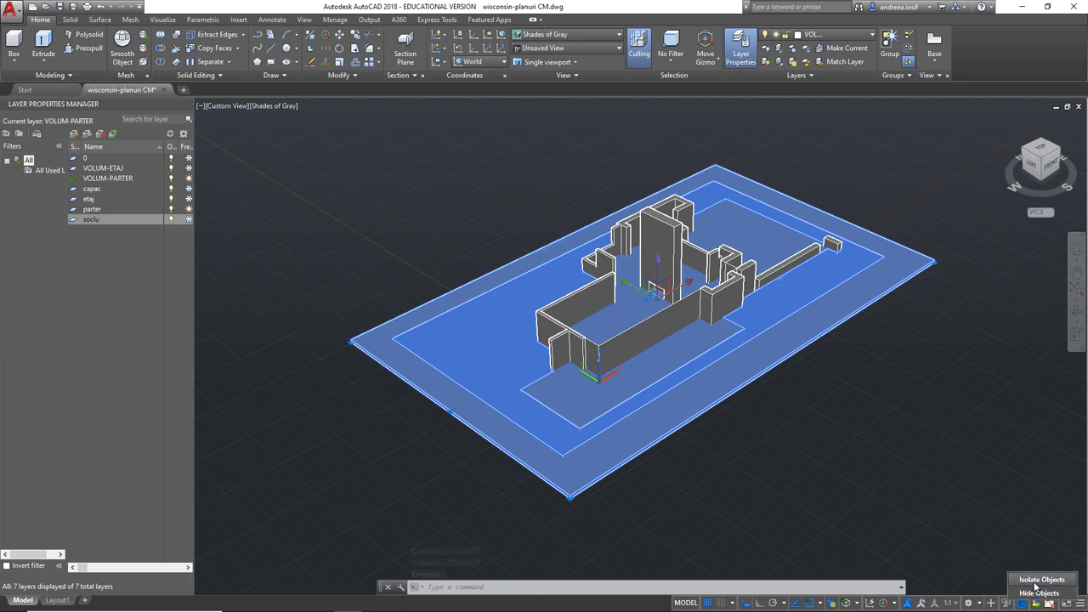
pyautogui.click(675, 518)
pyautogui.press('Escape')
pyautogui.click(600, 371)
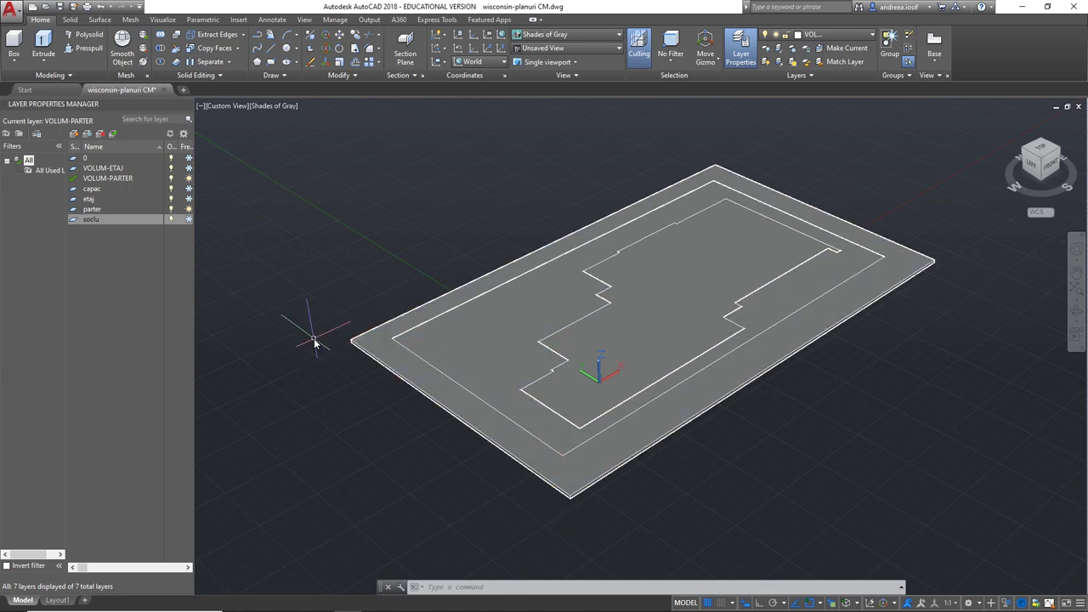
# - Subtract the outer rectangular slab from the inner solid, leaving a house-shaped slab
pyautogui.click(406, 339)
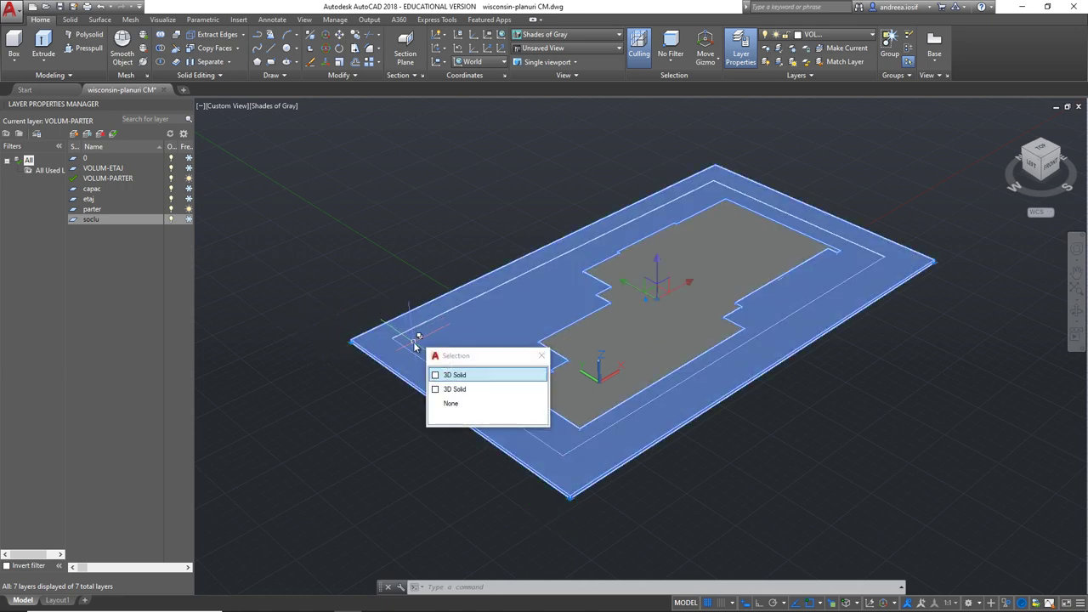
pyautogui.click(473, 388)
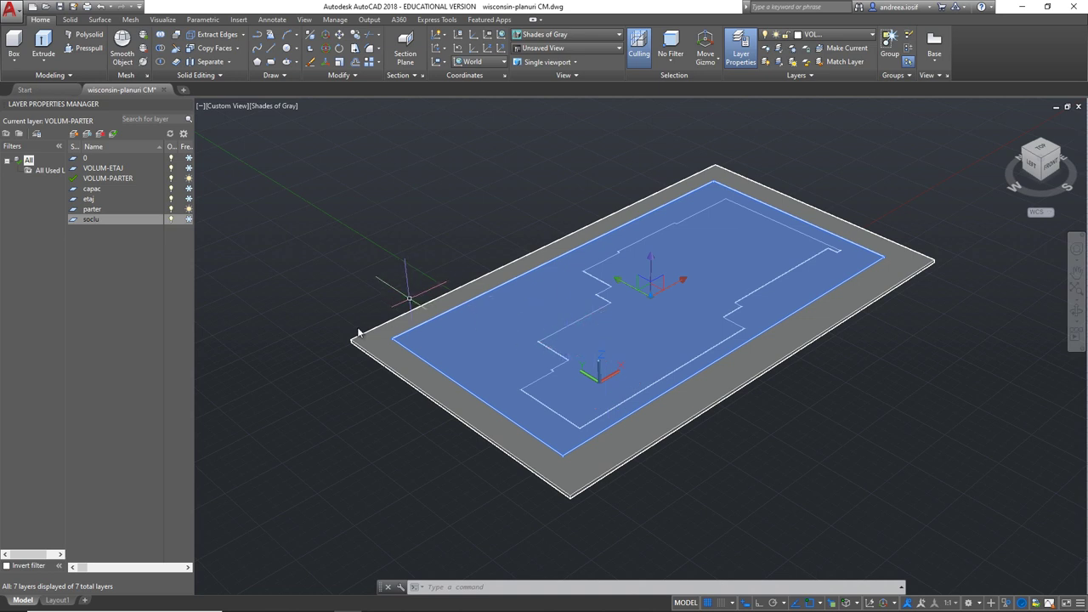
pyautogui.press('Escape')
pyautogui.press('Escape')
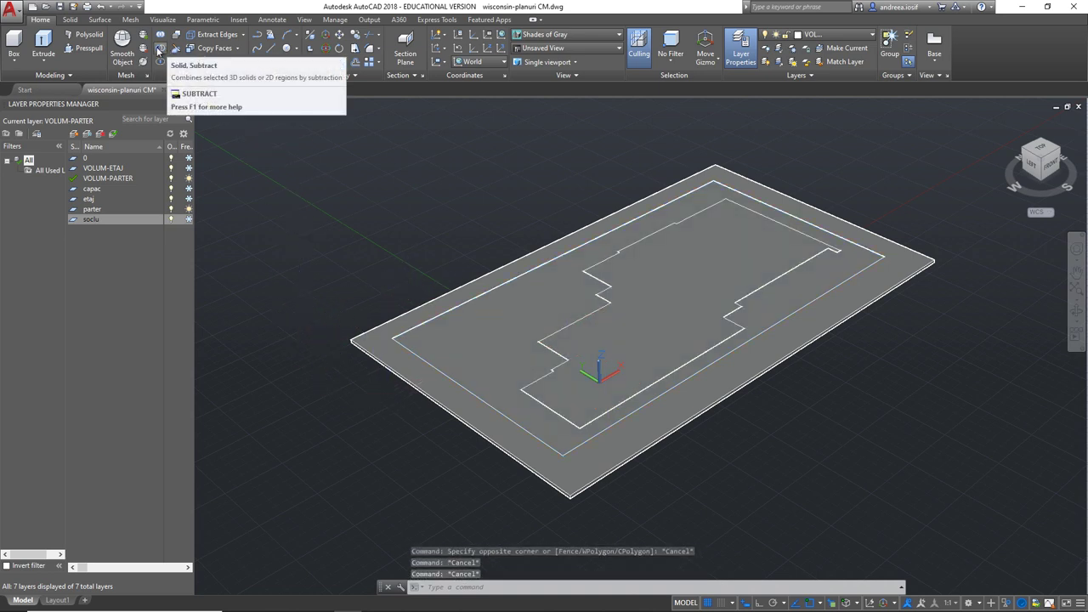
pyautogui.click(157, 51)
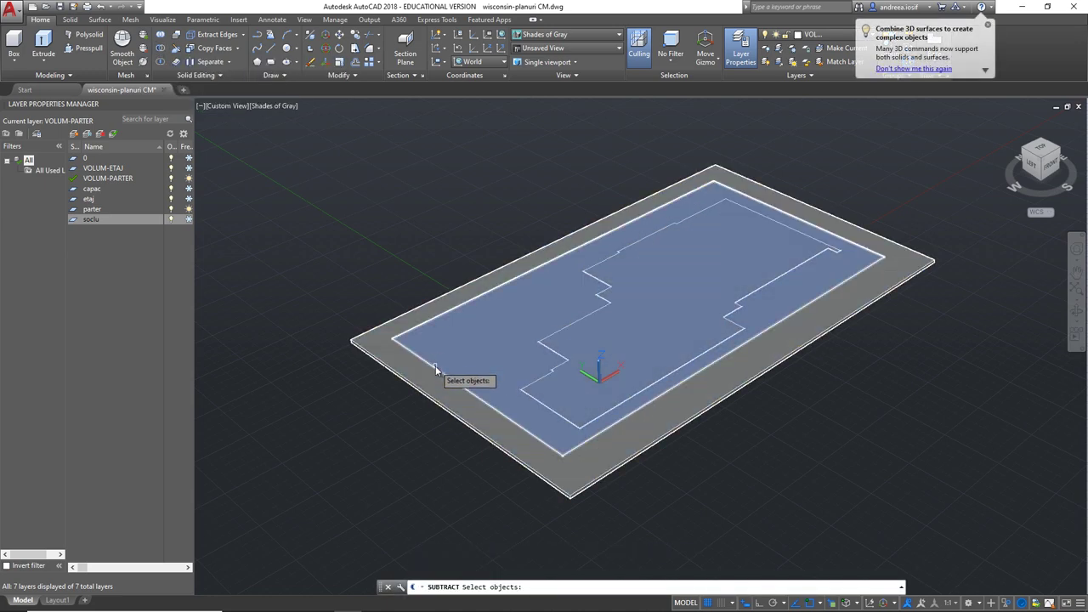
pyautogui.click(435, 368)
pyautogui.click(485, 408)
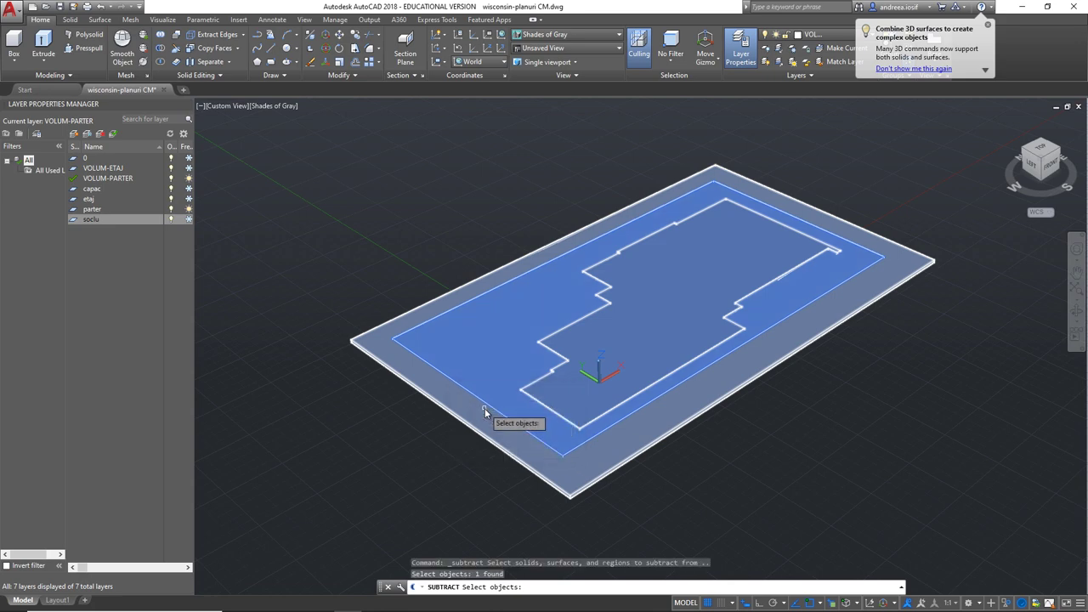
pyautogui.press('Return')
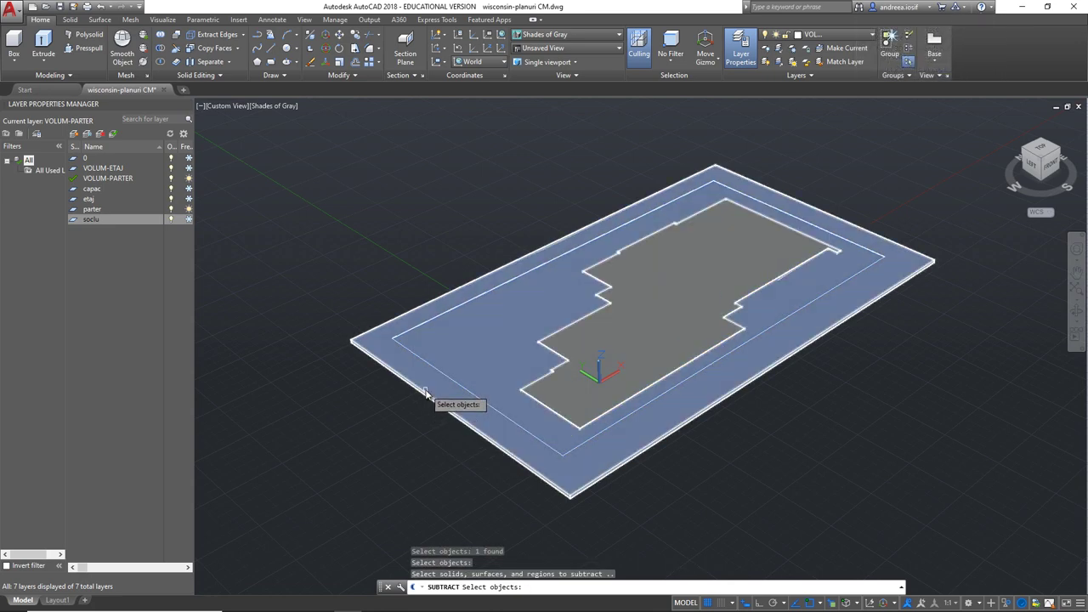
pyautogui.click(427, 393)
pyautogui.press('Return')
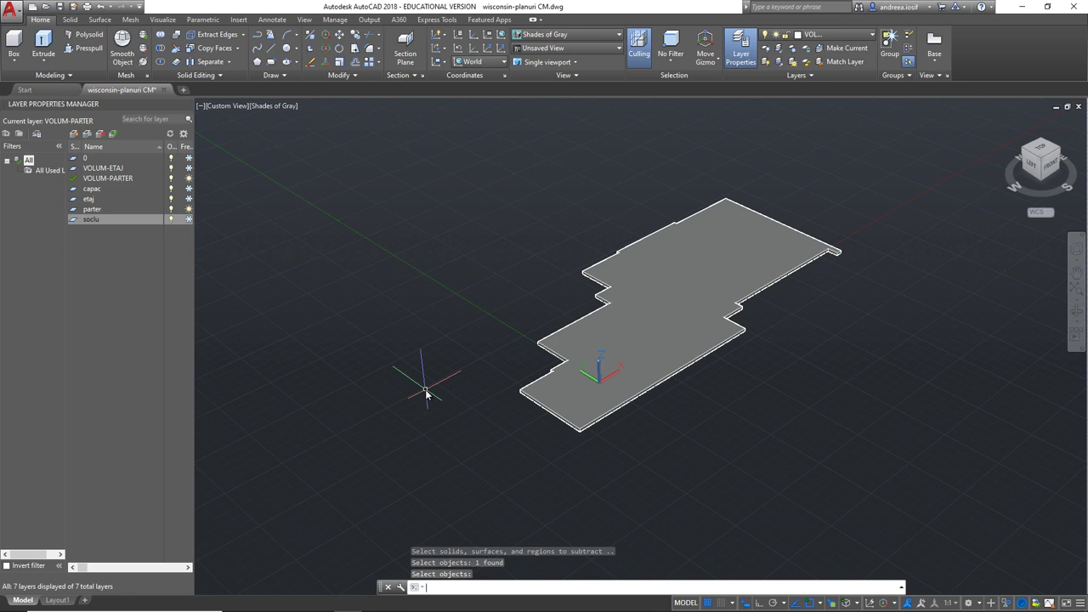
pyautogui.moveTo(1039, 161)
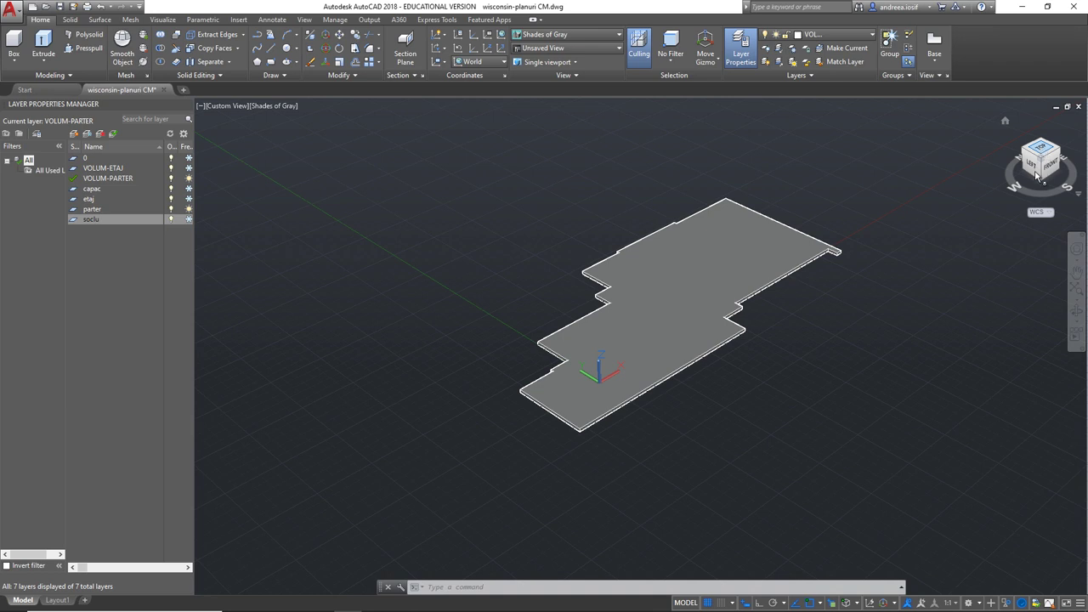
# - End object isolation to show the walls and chimney again, then orbit the view
pyautogui.click(1010, 602)
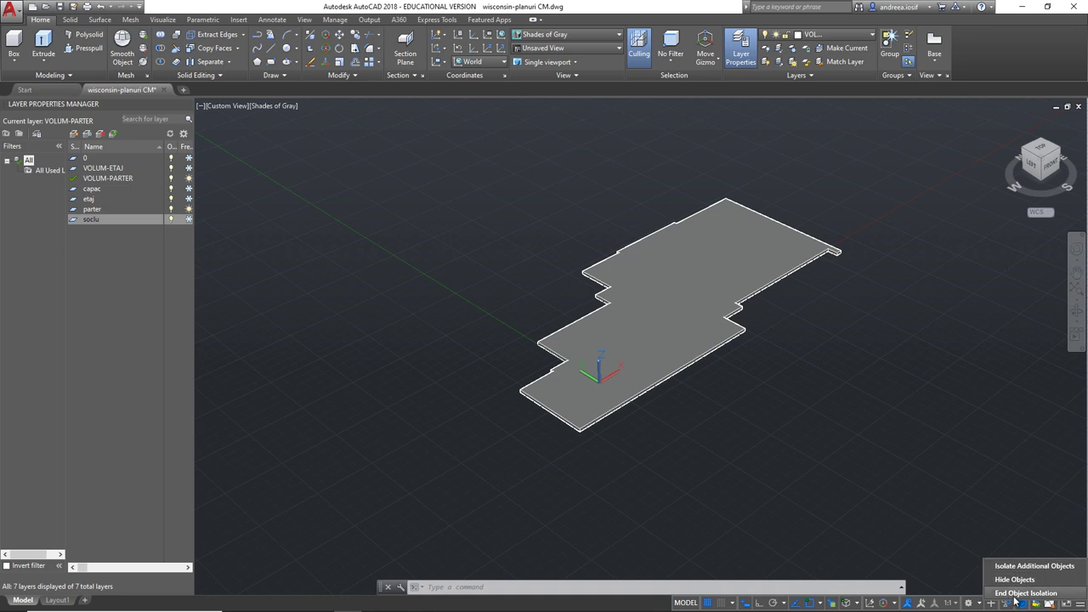
pyautogui.click(1026, 593)
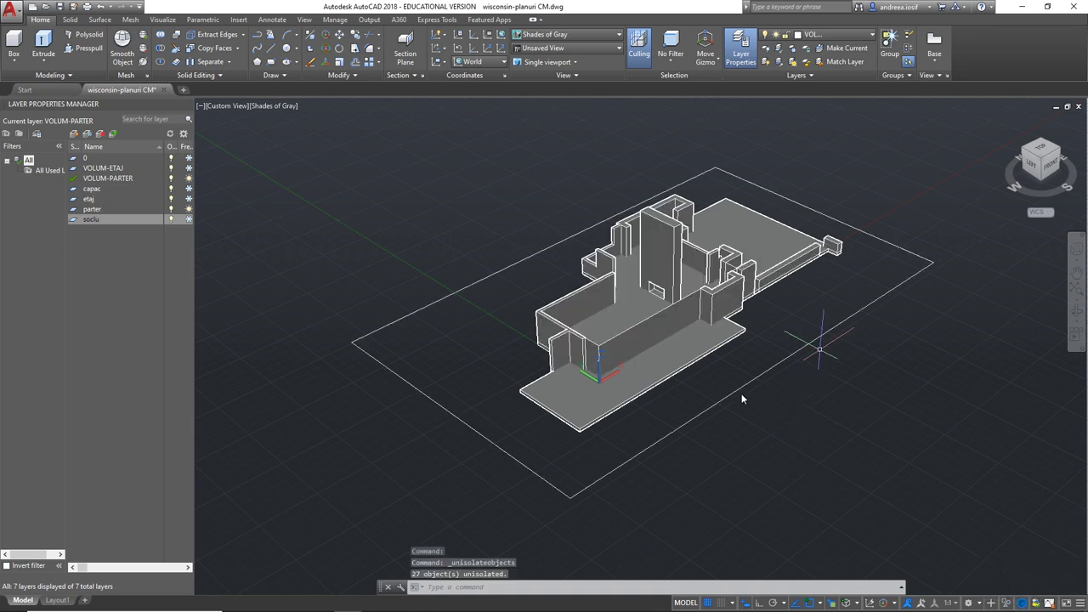
pyautogui.scroll(3, 672, 408)
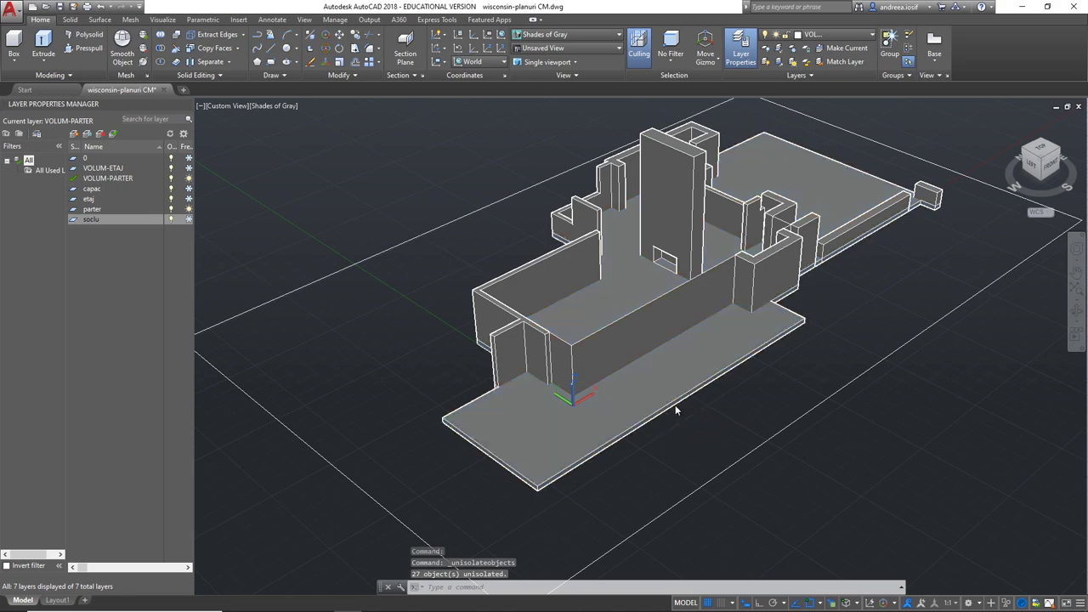
pyautogui.moveTo(675, 405)
pyautogui.keyDown('shift'); pyautogui.mouseDown(button='middle')
pyautogui.moveTo(677, 376)
pyautogui.moveTo(655, 343)
pyautogui.moveTo(710, 286)
pyautogui.moveTo(685, 371)
pyautogui.mouseUp(button='middle'); pyautogui.keyUp('shift')
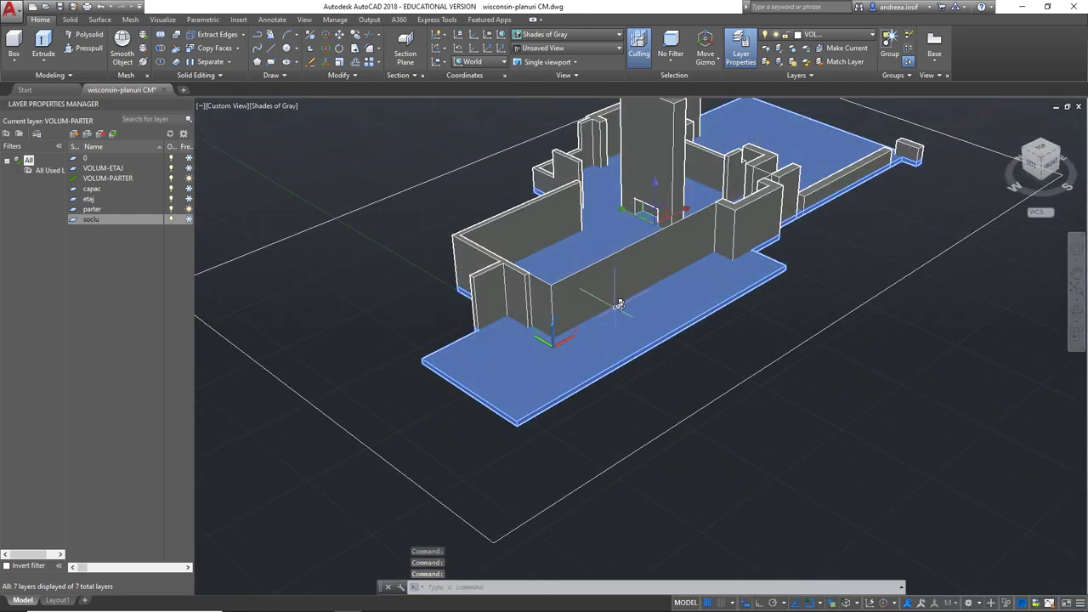
pyautogui.keyDown('shift'); pyautogui.moveTo(709, 381); pyautogui.dragTo(742, 390, button='middle'); pyautogui.keyUp('shift')
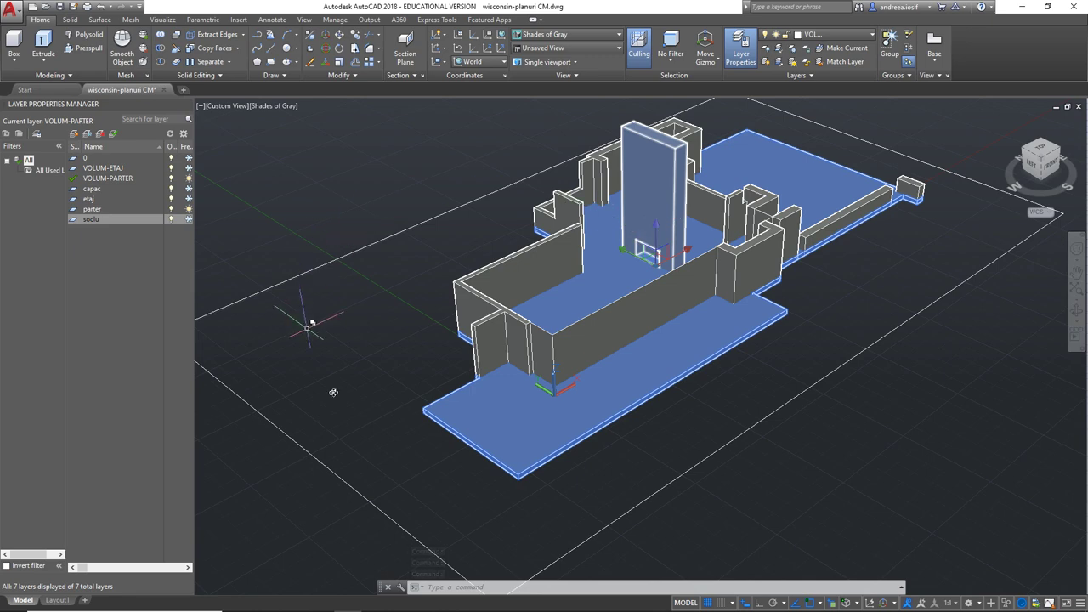
# - Move the house-shaped slab down 20 units along its Z axis
pyautogui.click(657, 240)
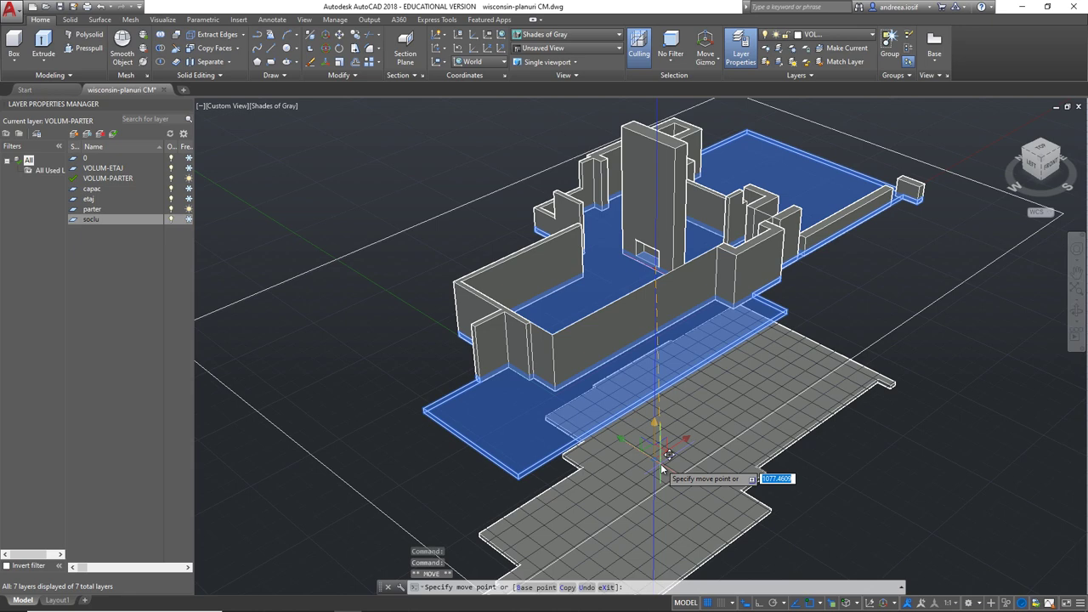
pyautogui.write('20')
pyautogui.press('Return')
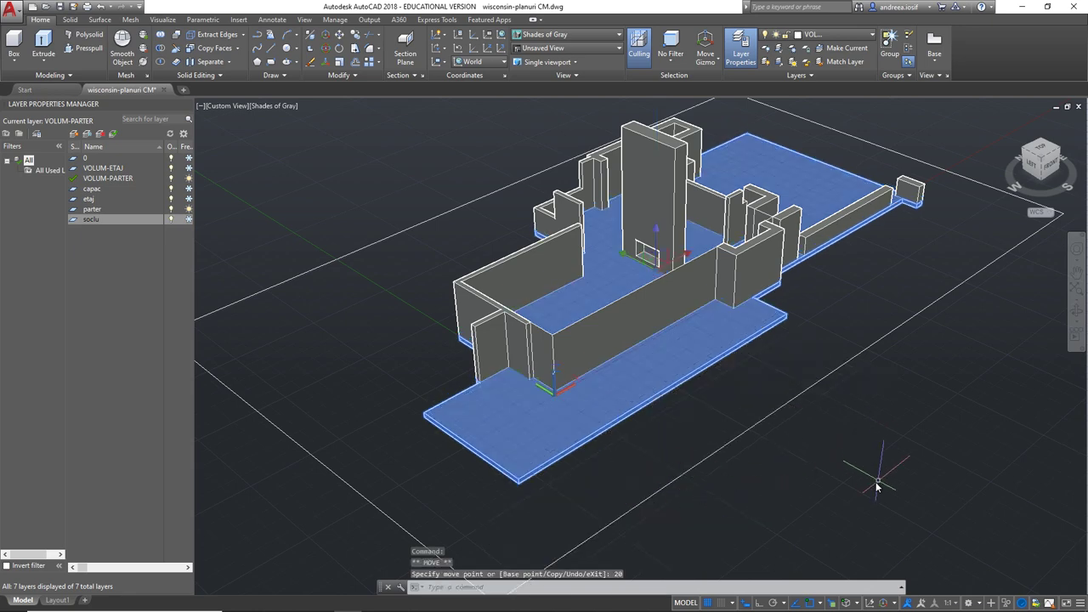
pyautogui.press('Escape')
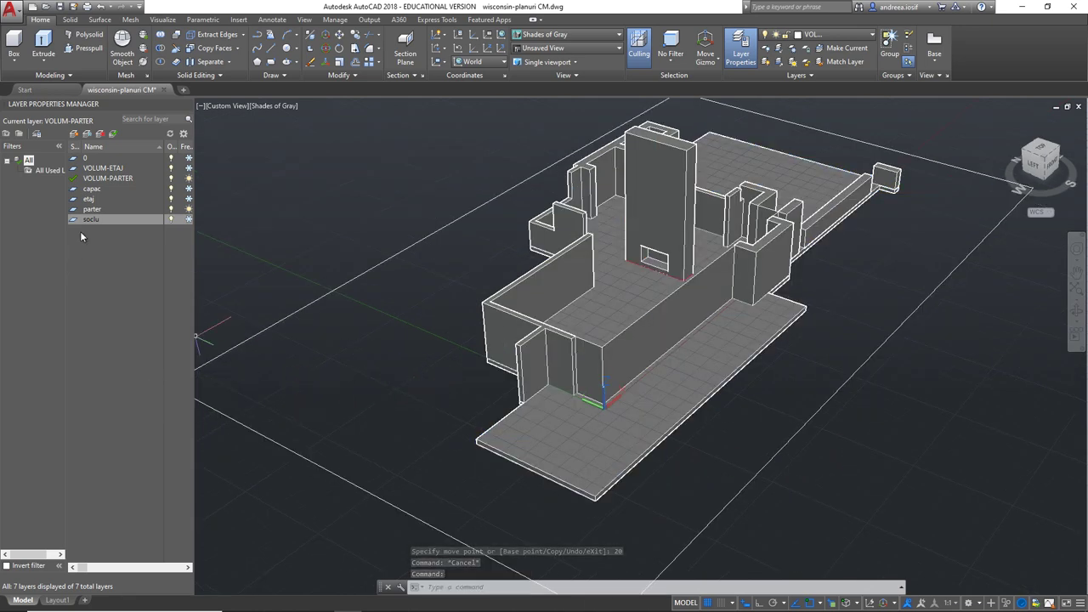
# - Window-select the leftover rectangular outline around the model and delete it
pyautogui.scroll(-2, 312, 362)
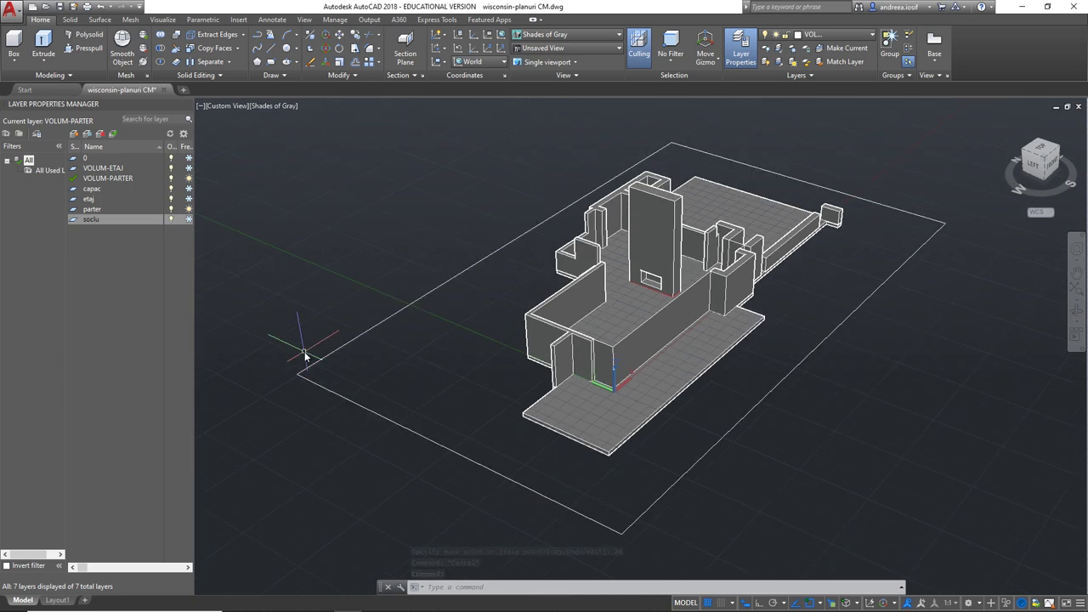
pyautogui.click(340, 313)
pyautogui.click(253, 462)
pyautogui.press('Delete')
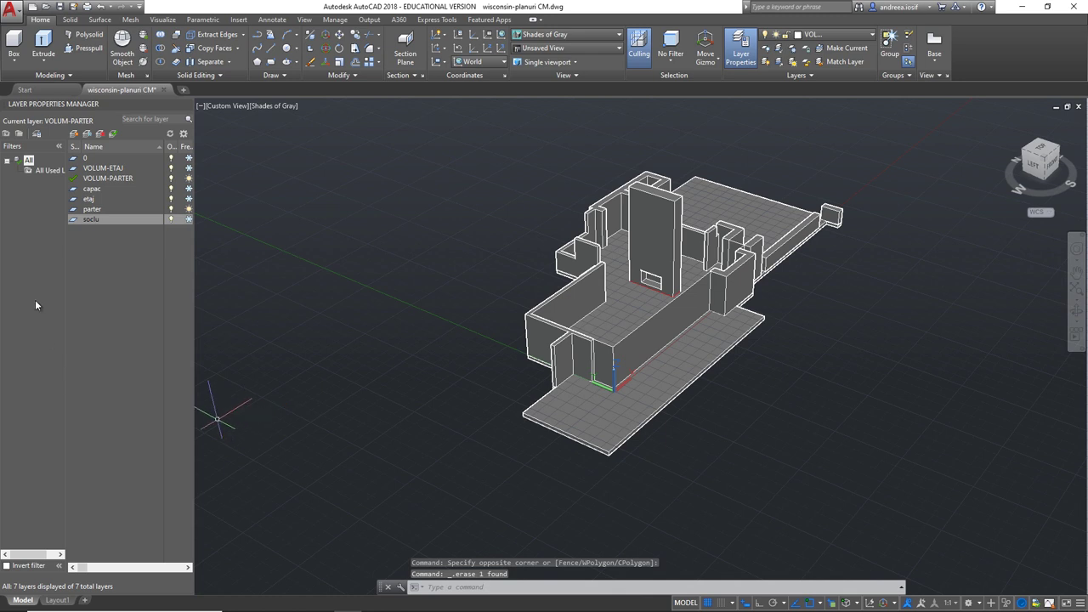
# - Select the soclu and parter layers, then orbit to a front view of the house
pyautogui.click(189, 220)
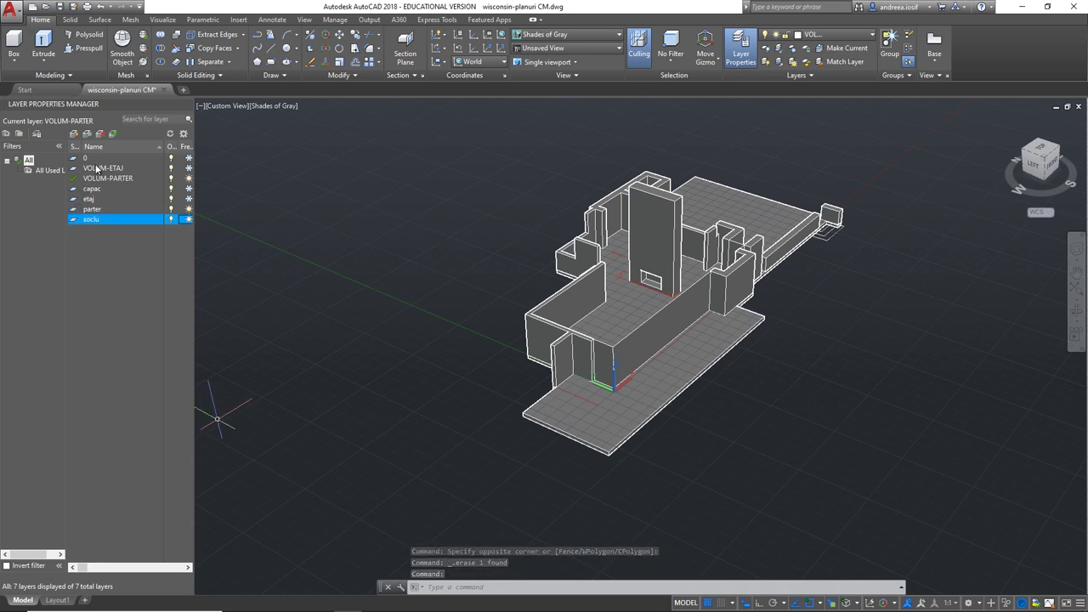
pyautogui.click(128, 209)
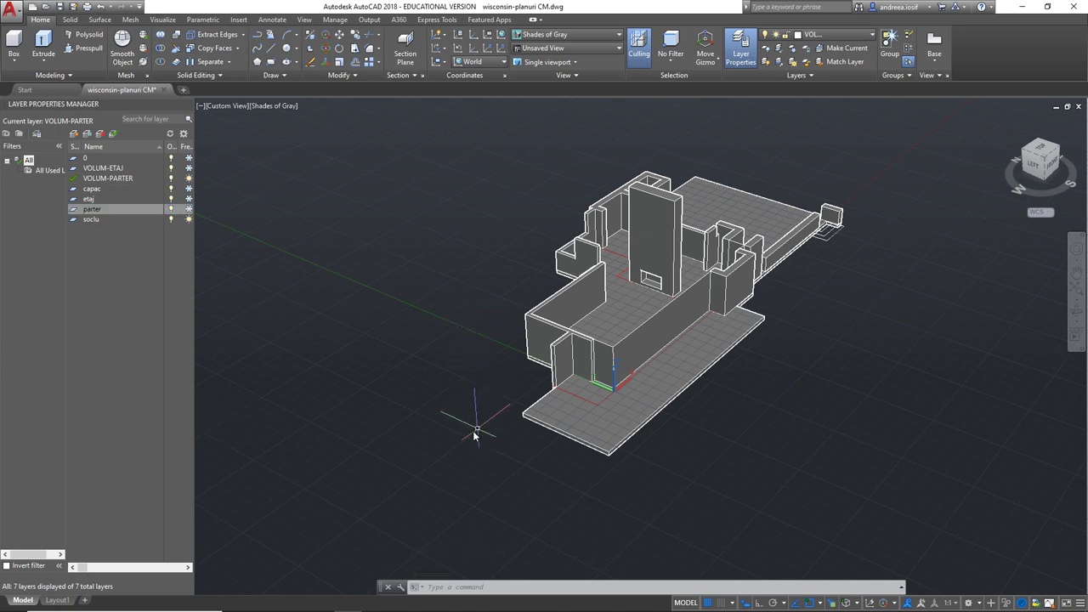
pyautogui.moveTo(475, 436)
pyautogui.keyDown('shift'); pyautogui.mouseDown(button='middle')
pyautogui.moveTo(396, 343)
pyautogui.moveTo(376, 348)
pyautogui.mouseUp(button='middle'); pyautogui.keyUp('shift')
# - Select the walls, chimney and bottom slab and hide them, leaving only the red plan outlines
pyautogui.click(964, 134)
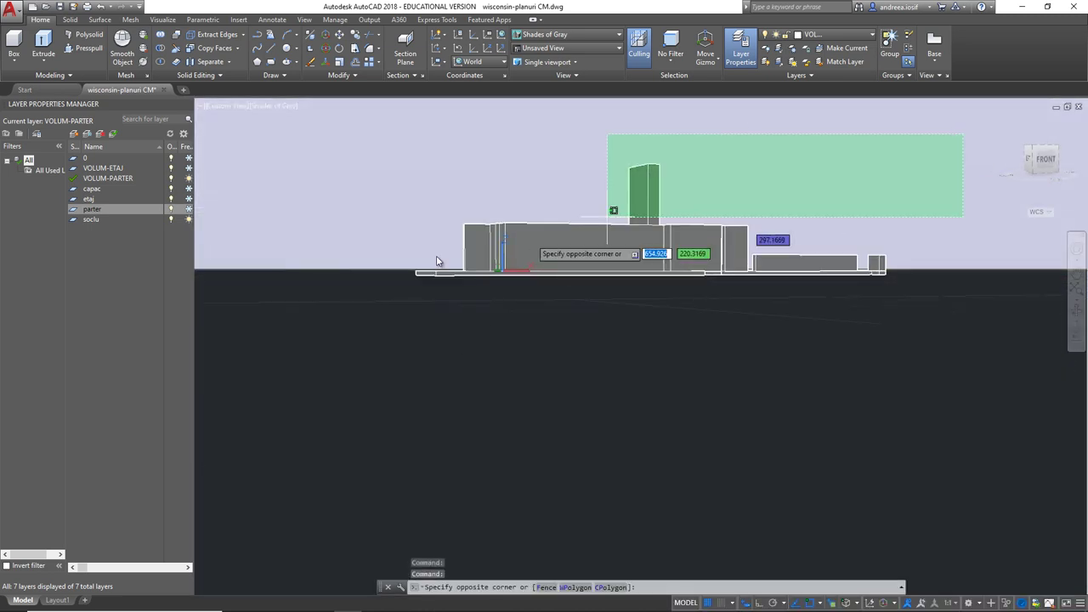
pyautogui.click(339, 260)
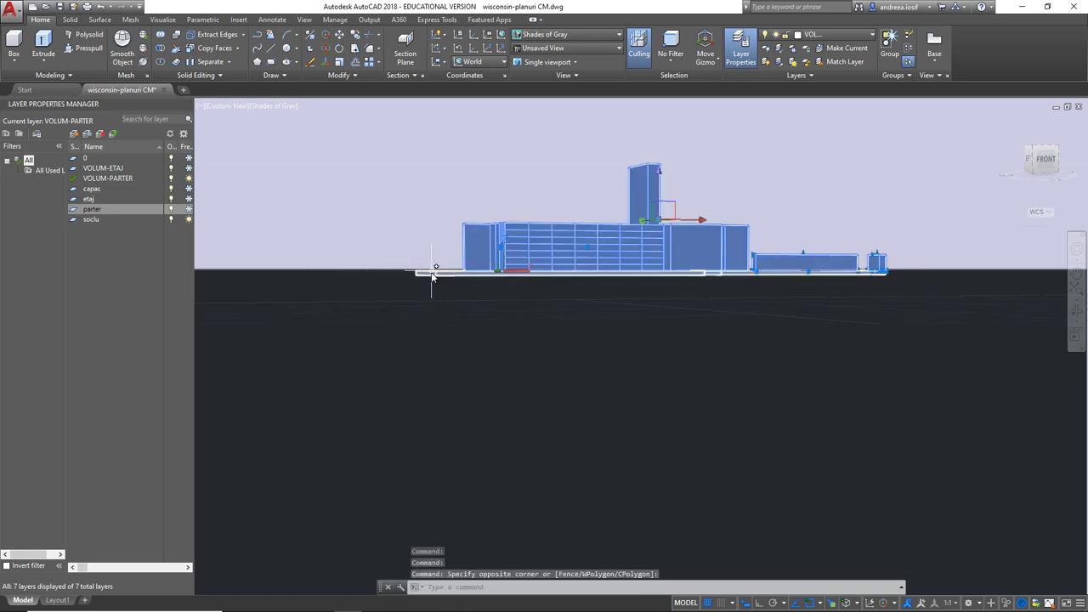
pyautogui.click(432, 273)
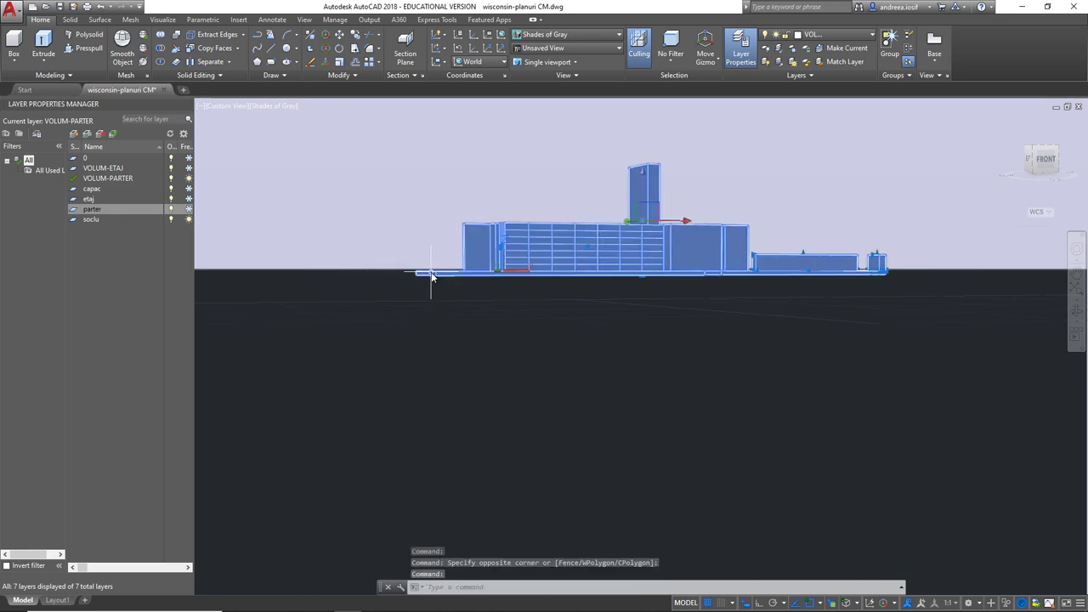
pyautogui.click(1008, 603)
pyautogui.click(1033, 589)
pyautogui.moveTo(501, 333)
pyautogui.keyDown('shift'); pyautogui.mouseDown(button='middle')
pyautogui.moveTo(527, 392)
pyautogui.moveTo(549, 410)
pyautogui.moveTo(468, 437)
pyautogui.mouseUp(button='middle'); pyautogui.keyUp('shift')
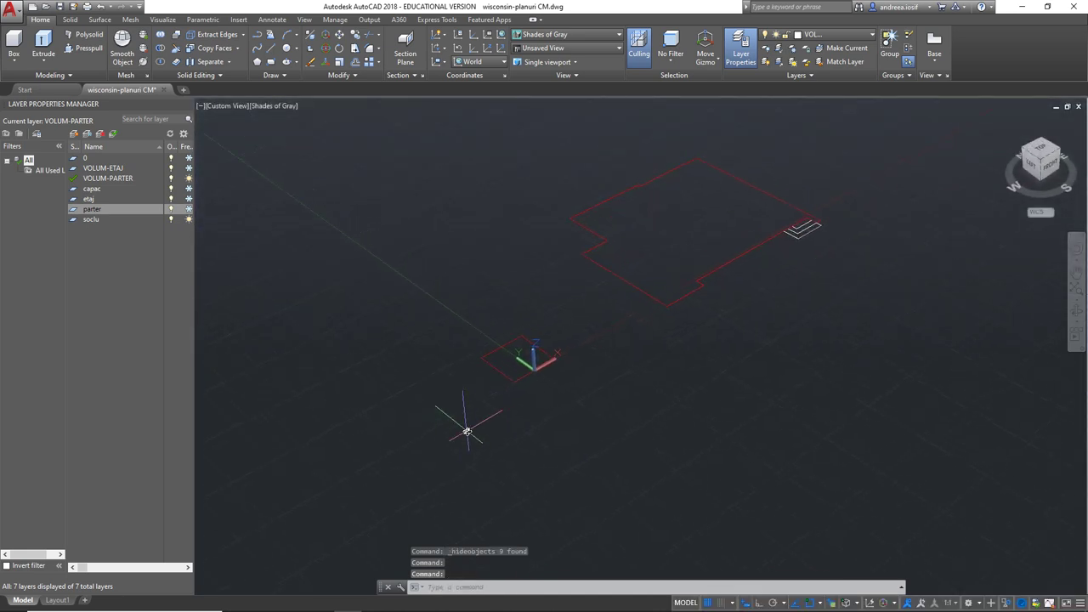
pyautogui.hotkey('ctrl', 'z')
pyautogui.hotkey('ctrl', 'z')
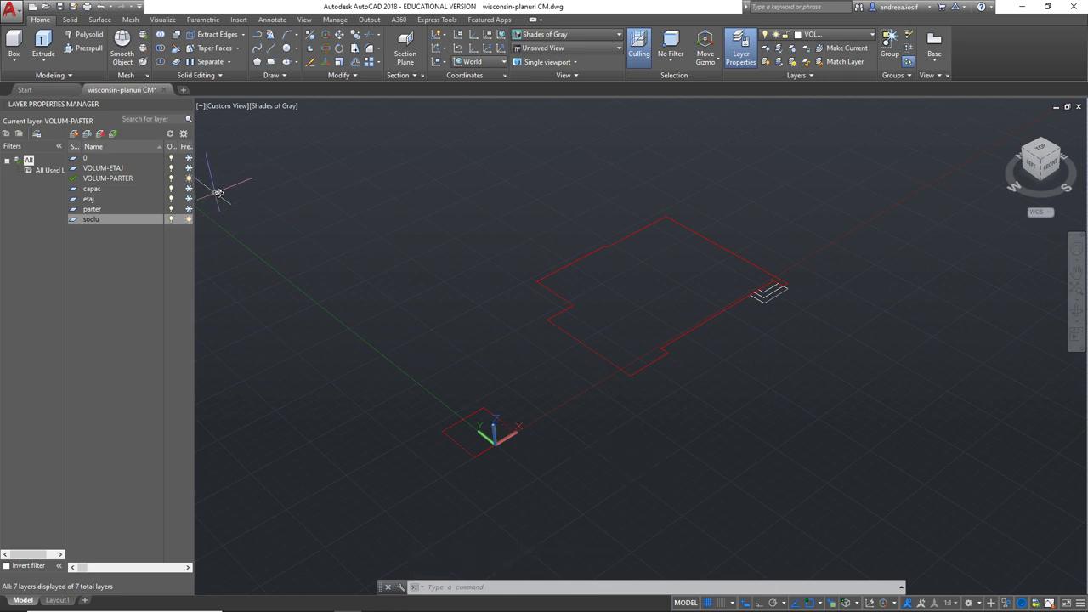
# - Check the building outline and the small square near the origin by selecting each
pyautogui.click(712, 318)
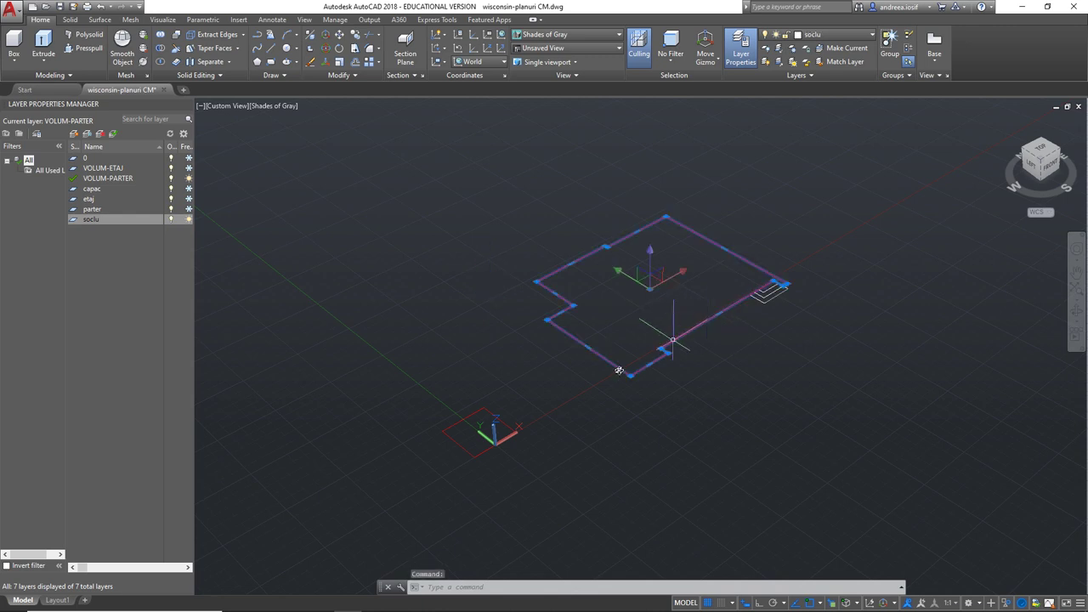
pyautogui.press('Escape')
pyautogui.press('Escape')
pyautogui.click(500, 422)
pyautogui.press('Escape')
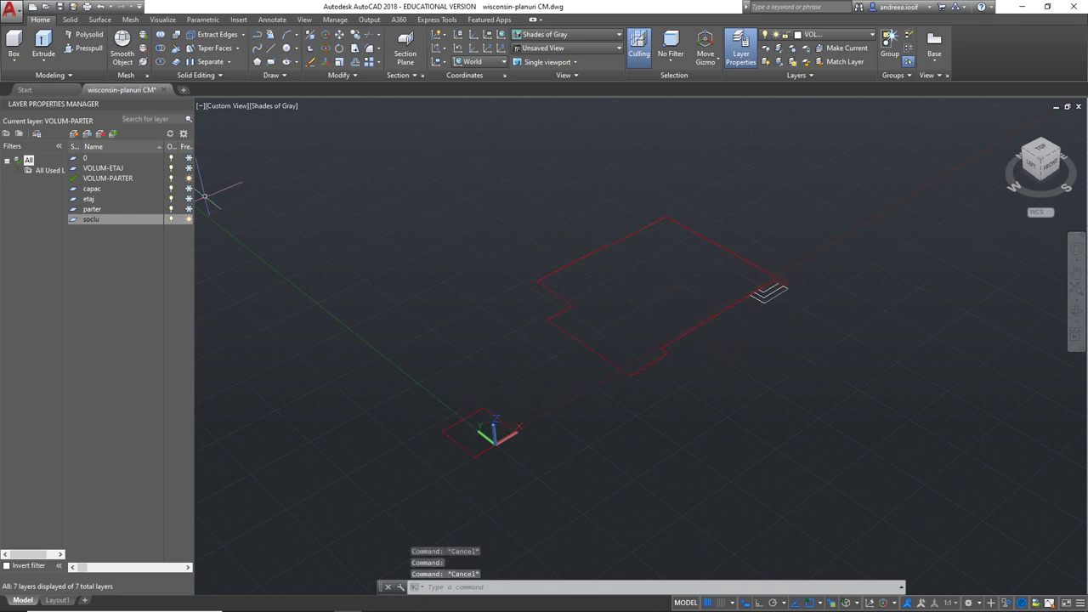
# - Extrude the footprint outline and the small square 250 units high
pyautogui.click(42, 43)
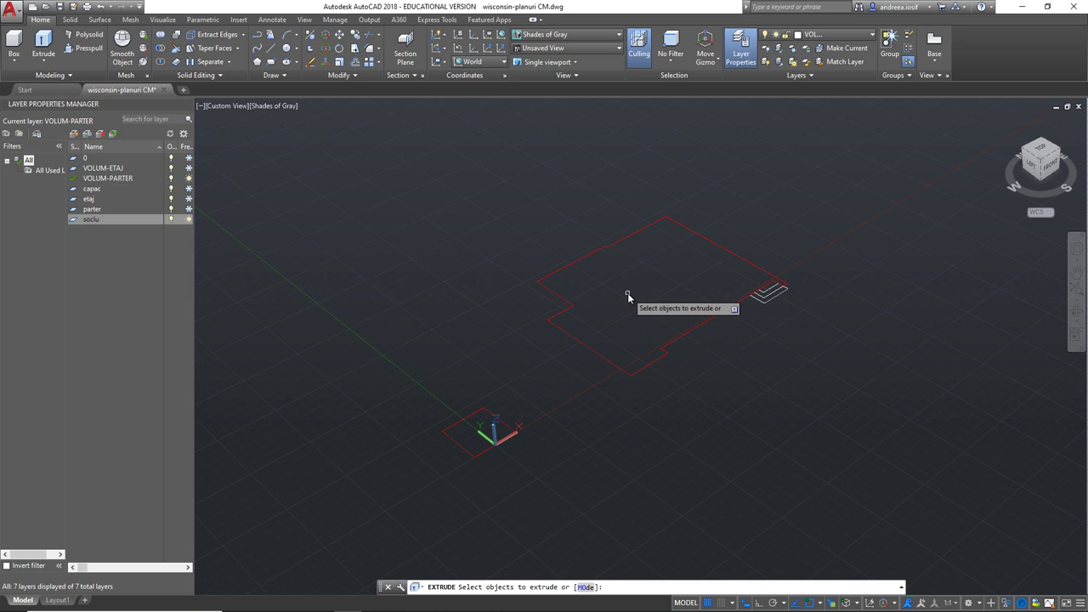
pyautogui.click(557, 314)
pyautogui.click(489, 413)
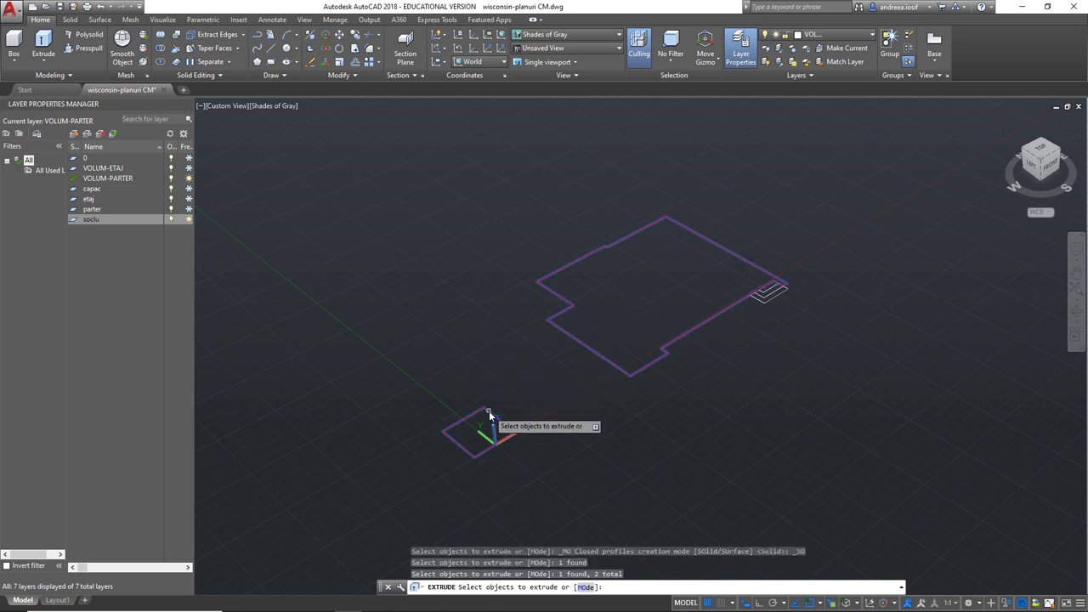
pyautogui.press('Return')
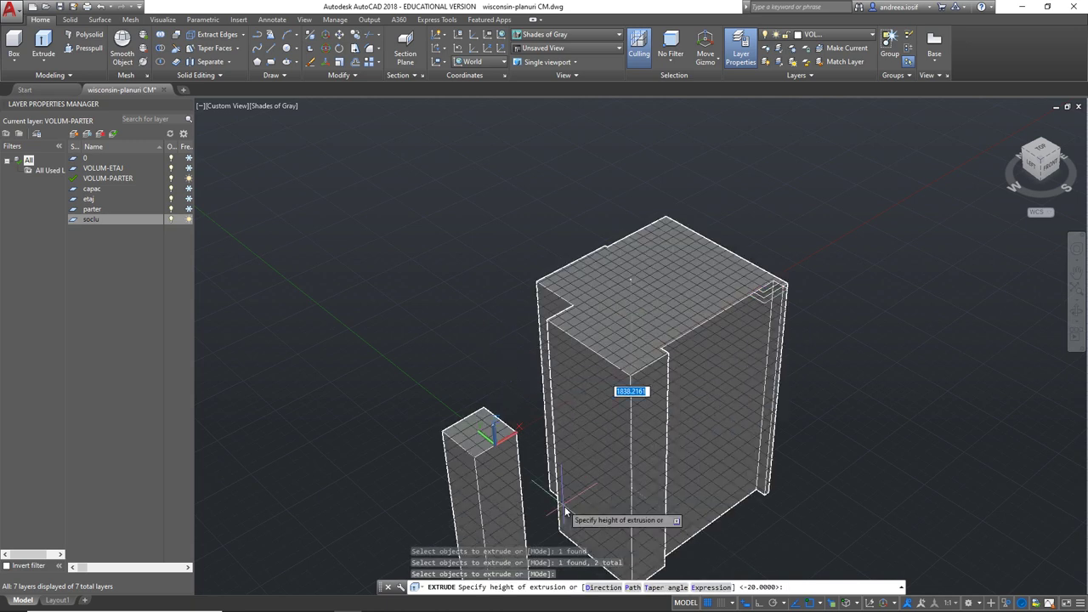
pyautogui.write('250')
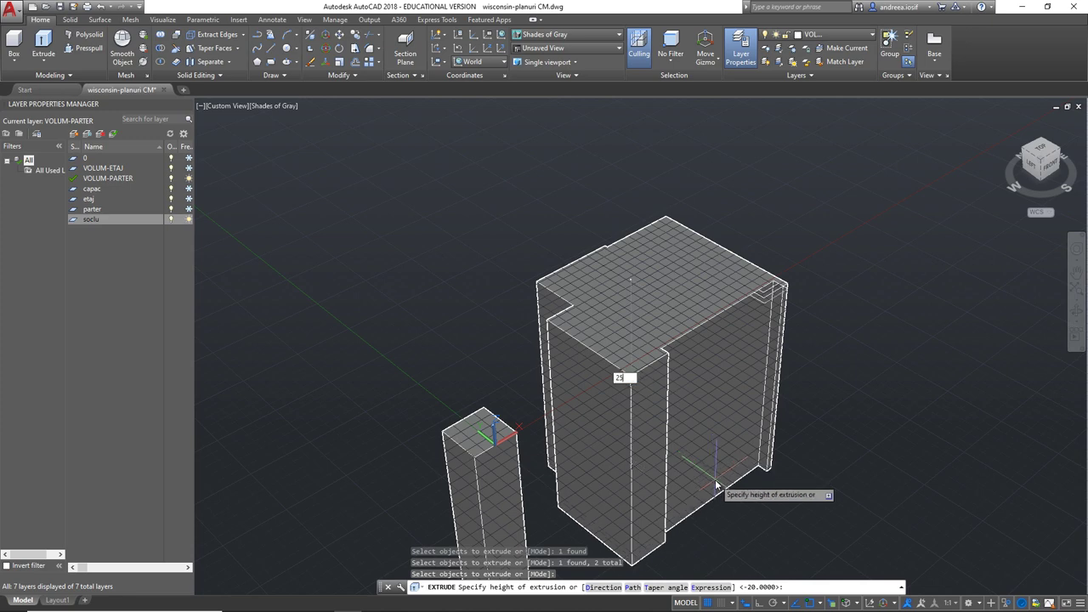
pyautogui.press('Return')
pyautogui.scroll(2, 765, 306)
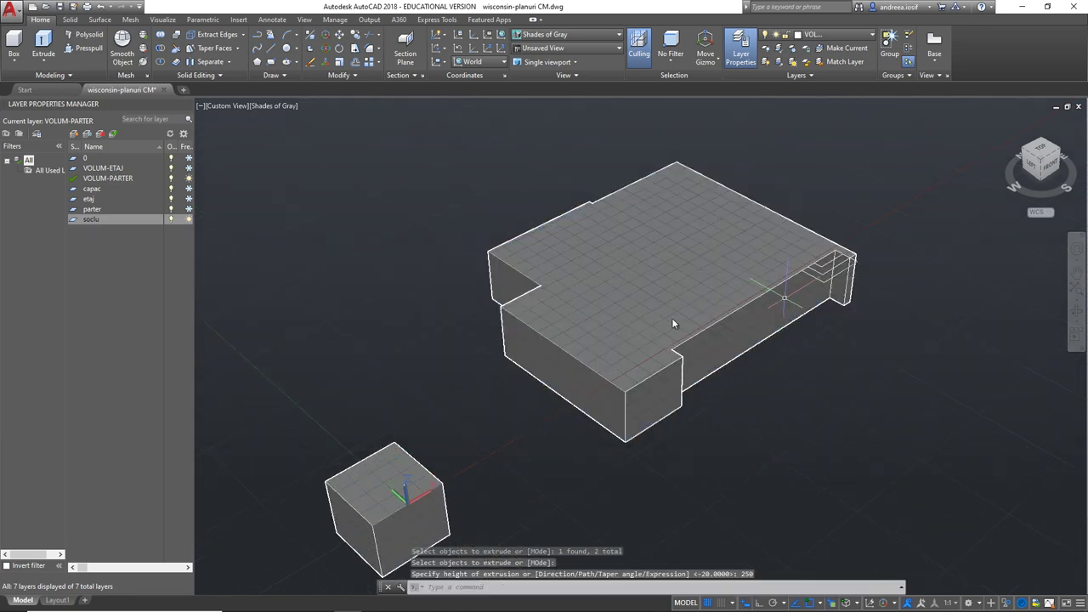
pyautogui.scroll(1, 612, 340)
pyautogui.scroll(1, 595, 340)
pyautogui.scroll(1, 638, 327)
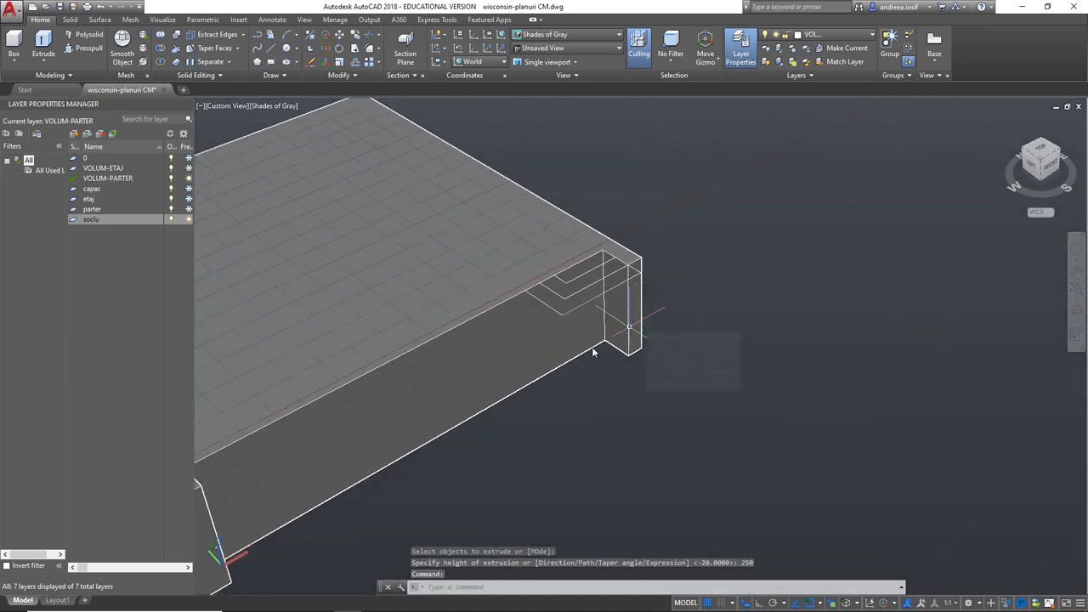
# - Start press-pull and zoom into a Top view of the nested corner rectangles
pyautogui.click(593, 347)
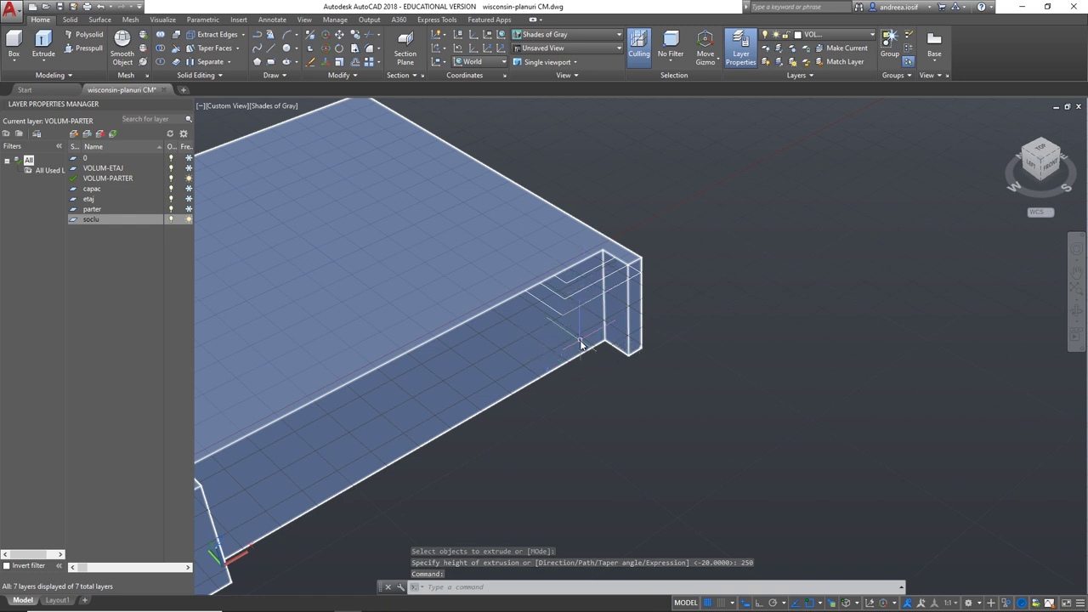
pyautogui.press('Escape')
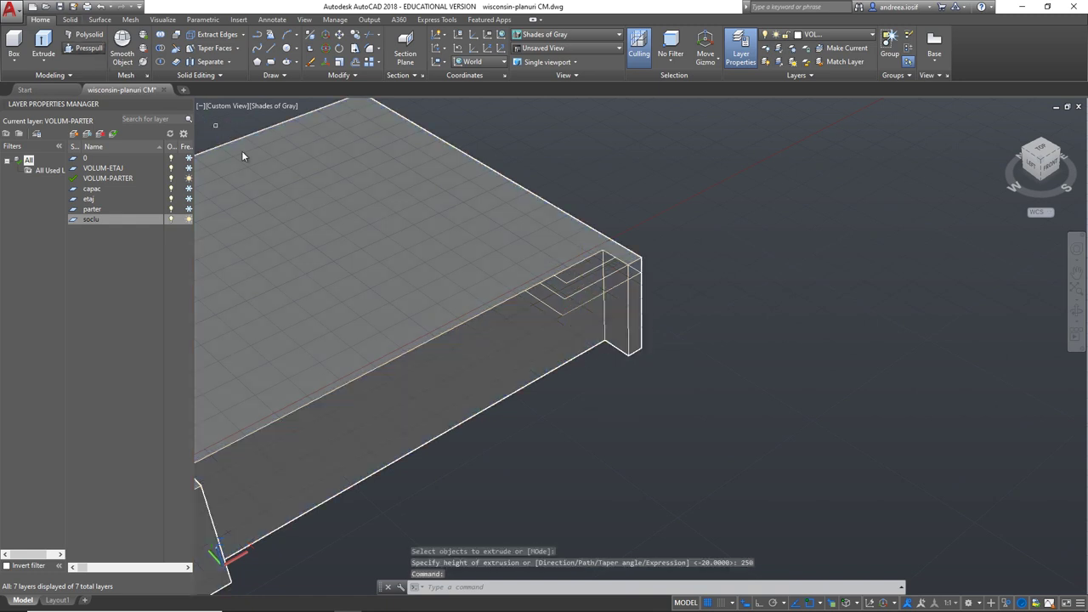
pyautogui.hotkey('ctrl', 'shift', 'e')
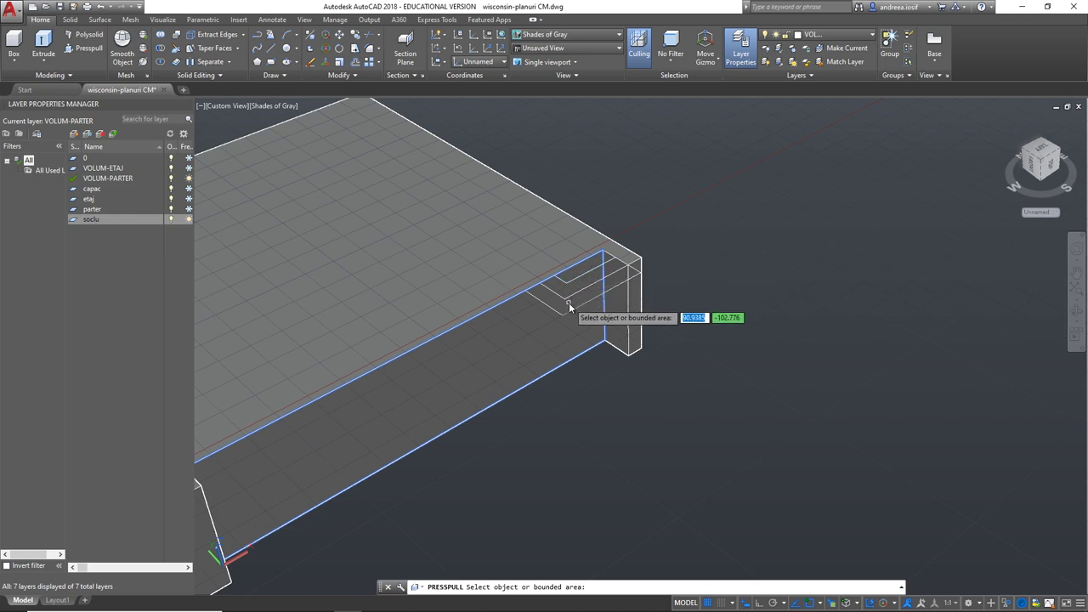
pyautogui.moveTo(1040, 159)
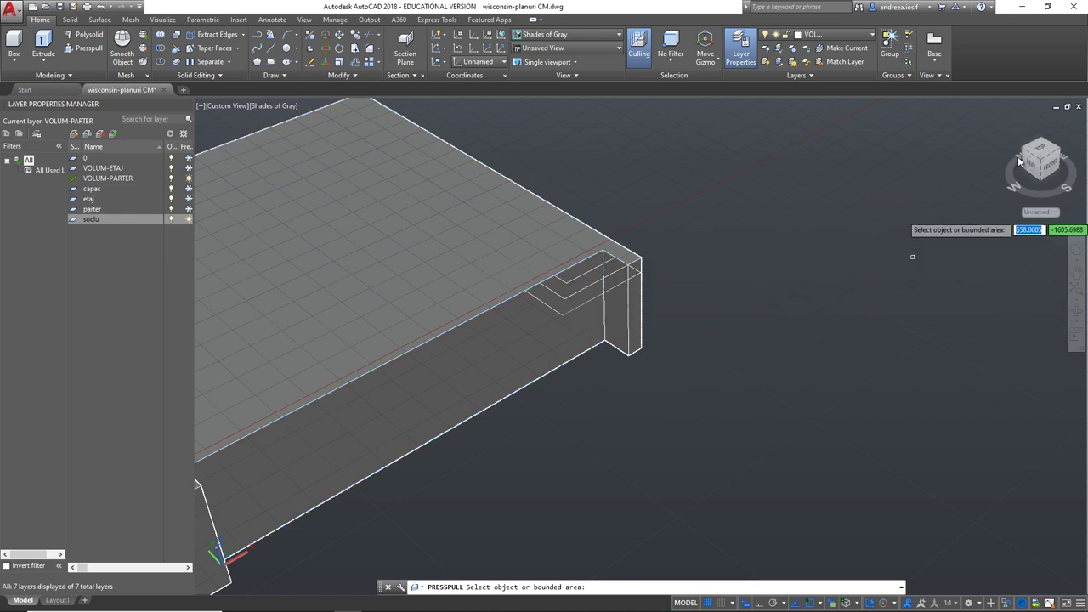
pyautogui.click(1043, 146)
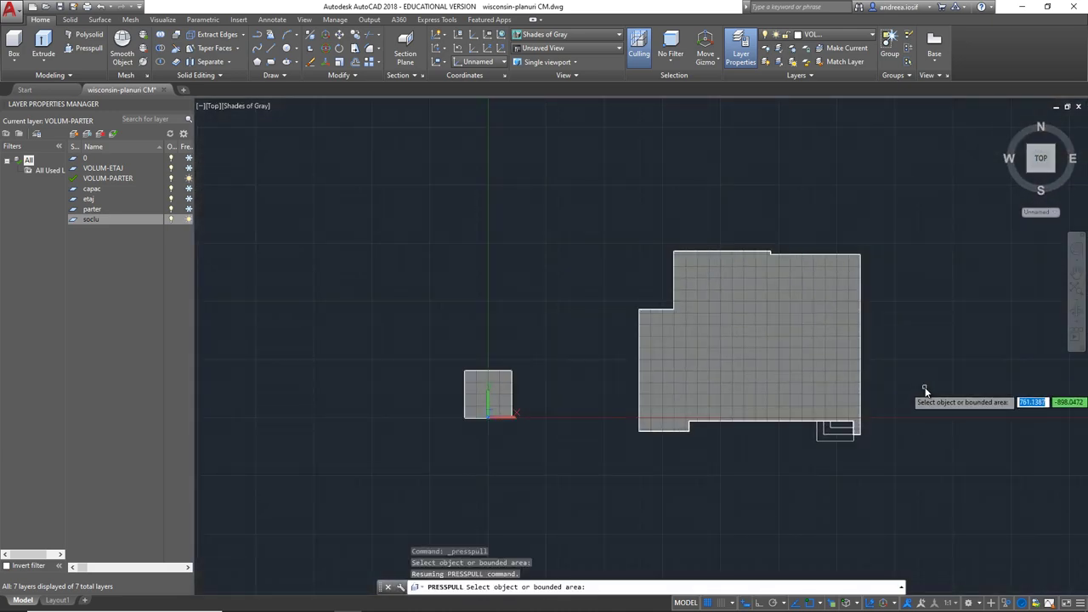
pyautogui.scroll(2, 694, 414)
pyautogui.scroll(3, 693, 414)
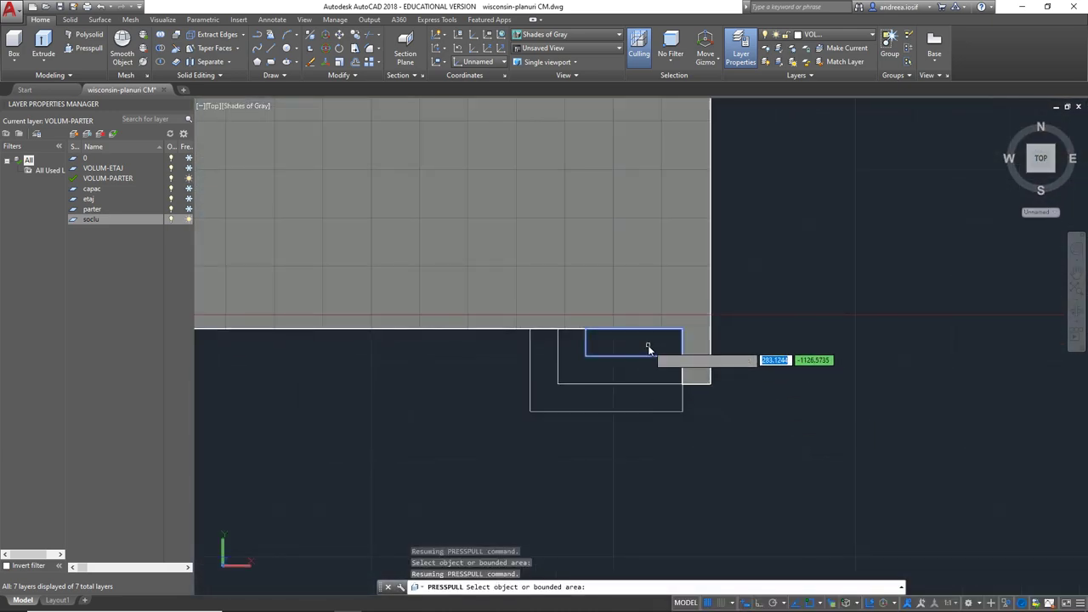
# - Raise the three nested corner rectangles to heights 250, 230 and 210
pyautogui.click(648, 348)
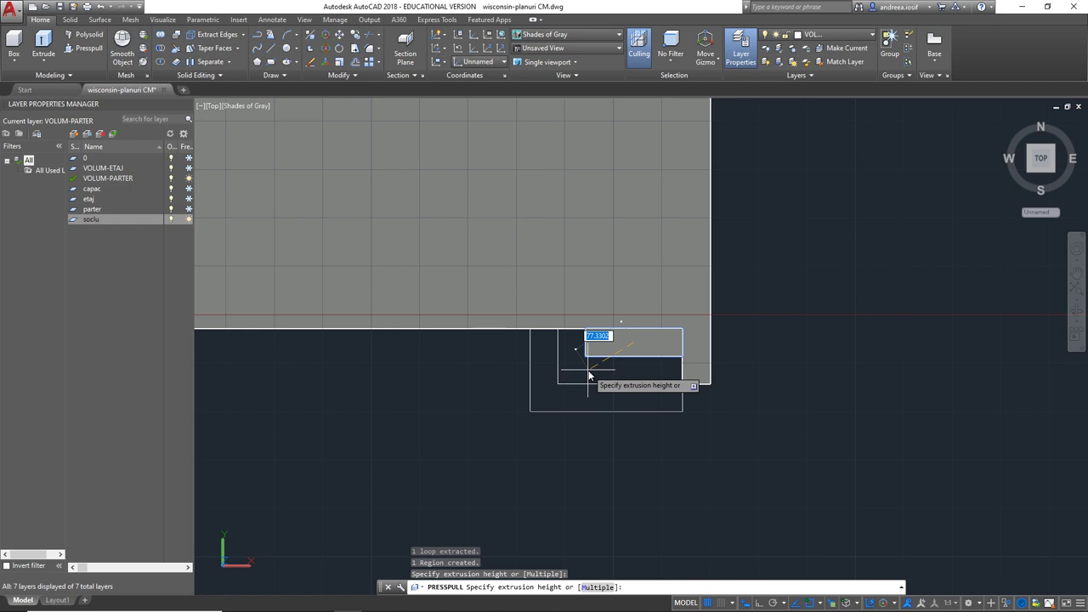
pyautogui.press('BackSpace')
pyautogui.write('250')
pyautogui.press('Return')
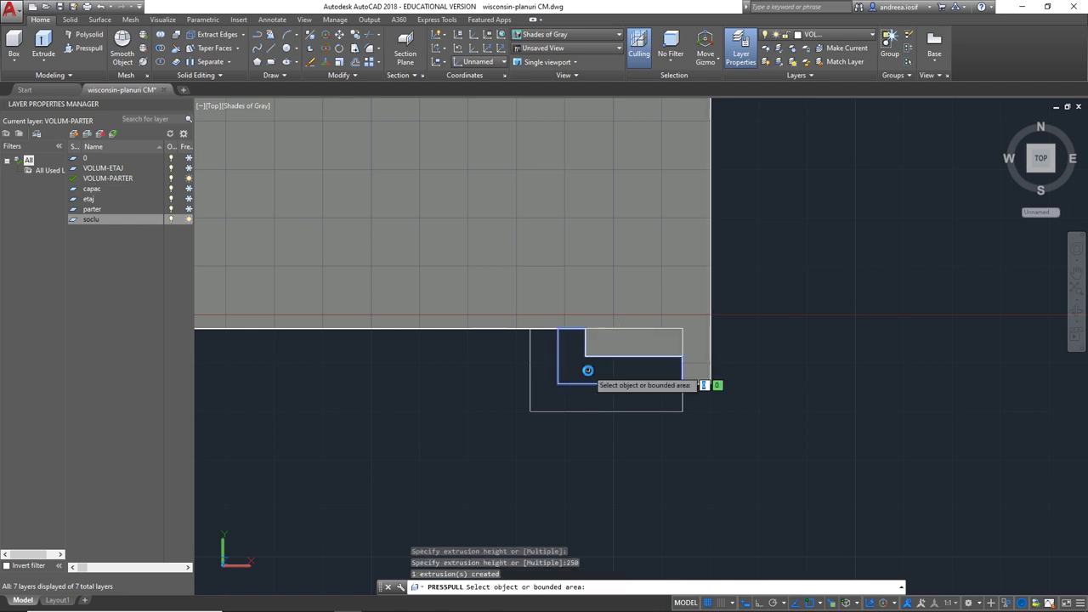
pyautogui.click(588, 370)
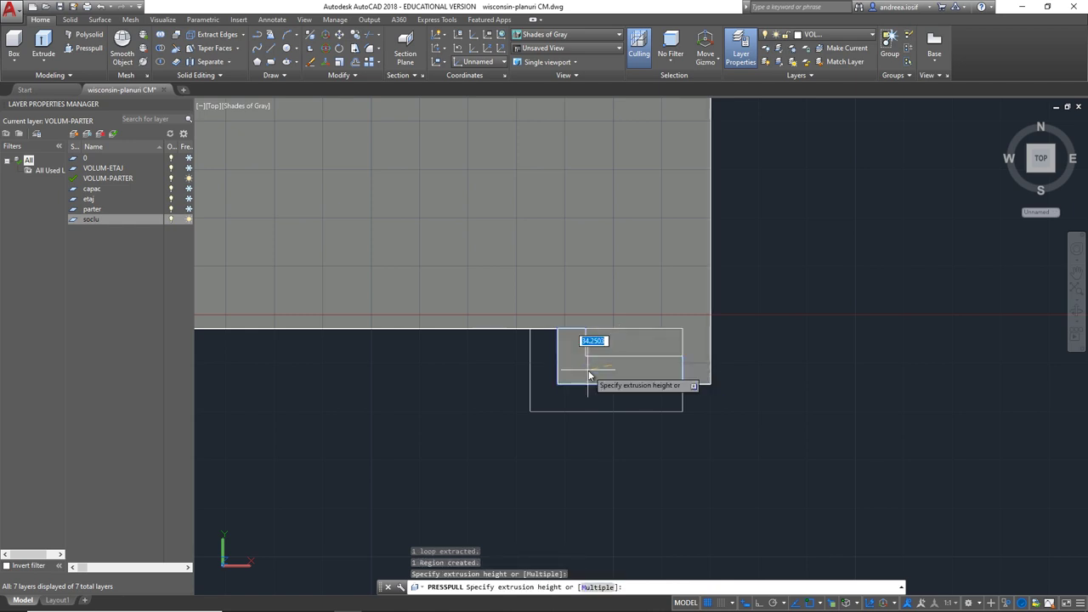
pyautogui.write('230')
pyautogui.press('Return')
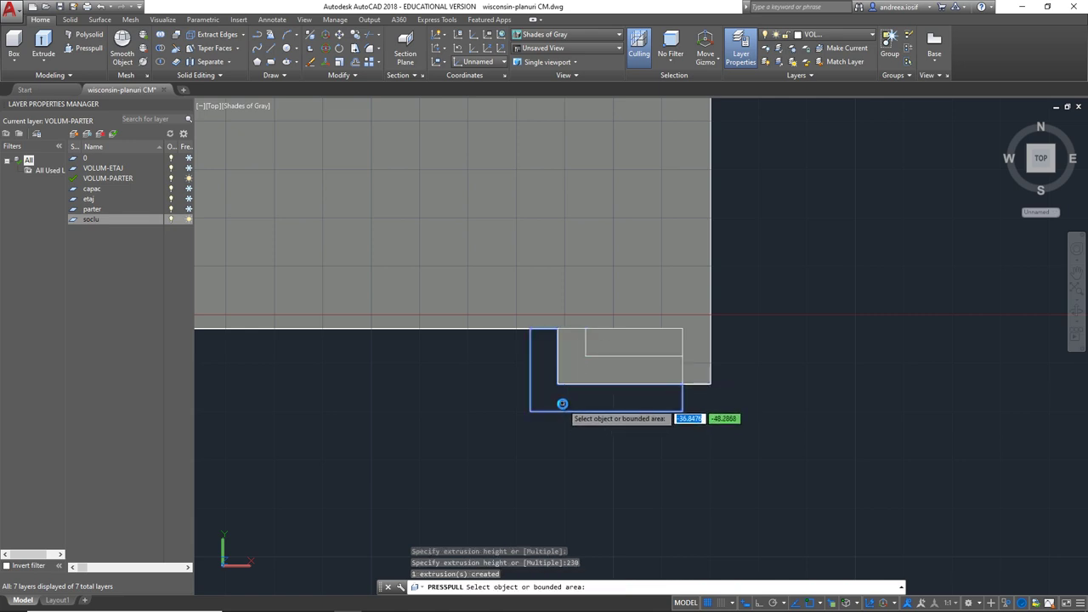
pyautogui.click(562, 404)
pyautogui.write('0')
pyautogui.press('Return')
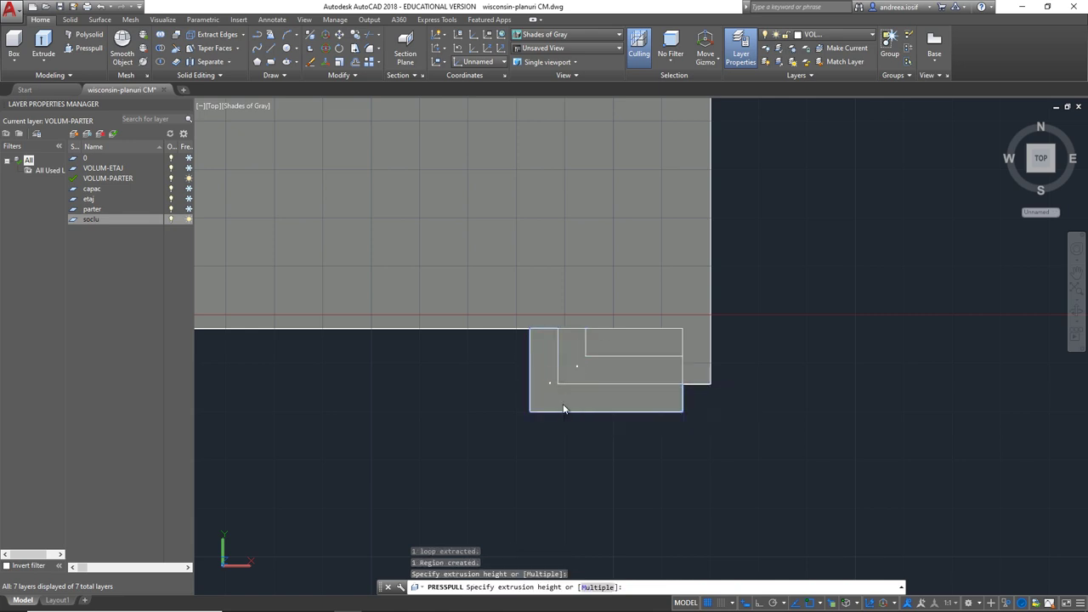
pyautogui.click(1006, 122)
# - Finish press-pull and centre the building in the view
pyautogui.press('Return')
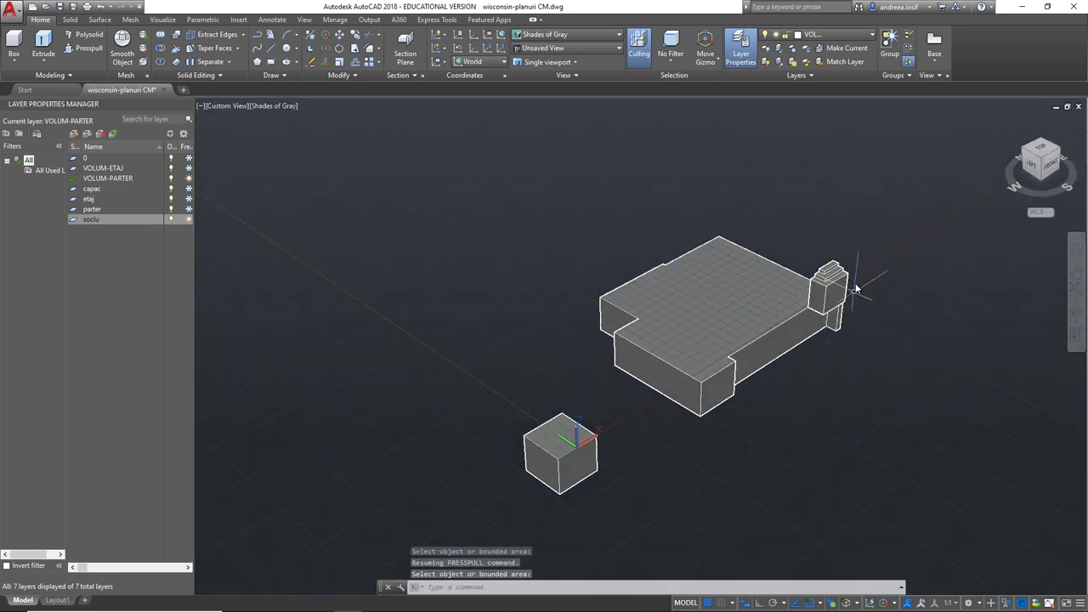
pyautogui.scroll(2, 862, 279)
pyautogui.moveTo(862, 280); pyautogui.dragTo(660, 308, button='middle')
pyautogui.scroll(2, 663, 306)
pyautogui.scroll(1, 665, 306)
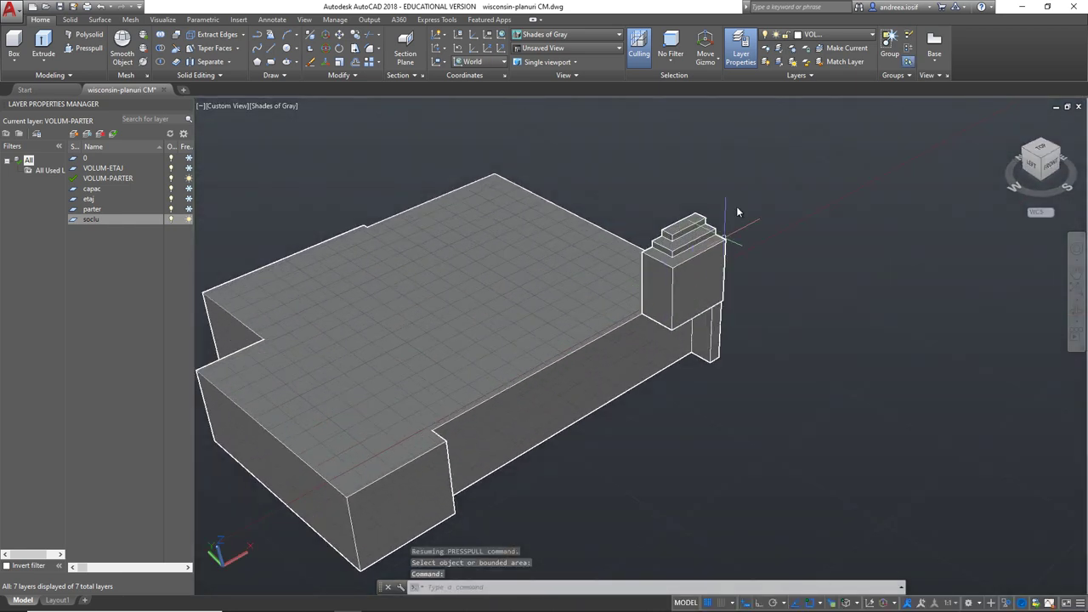
# - Window-select the stepped chimney solids and move them down 250 units
pyautogui.click(740, 195)
pyautogui.click(669, 297)
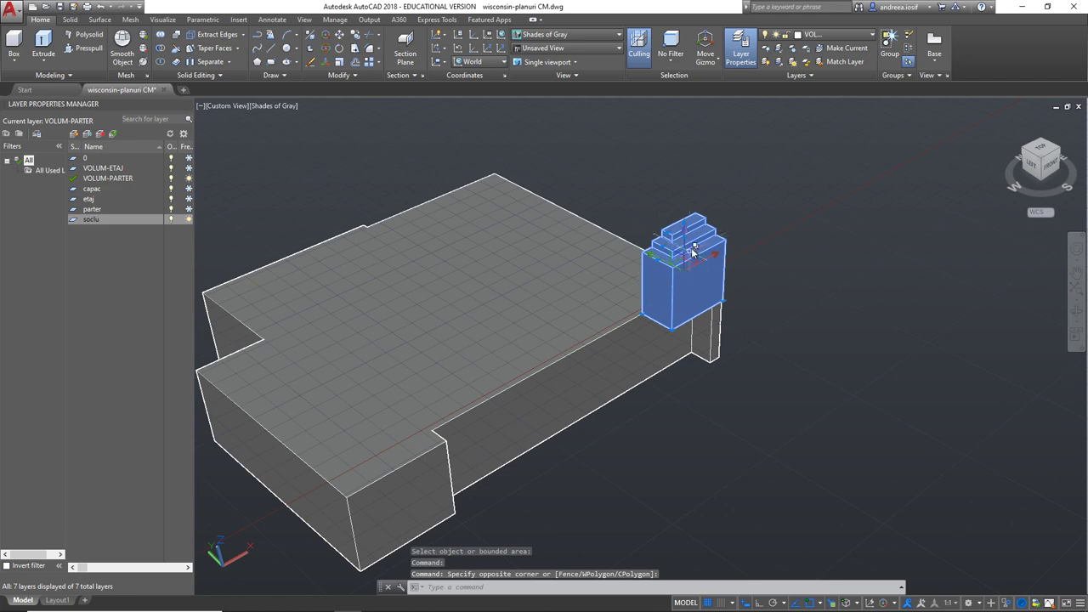
pyautogui.scroll(-1, 680, 247)
pyautogui.click(672, 261)
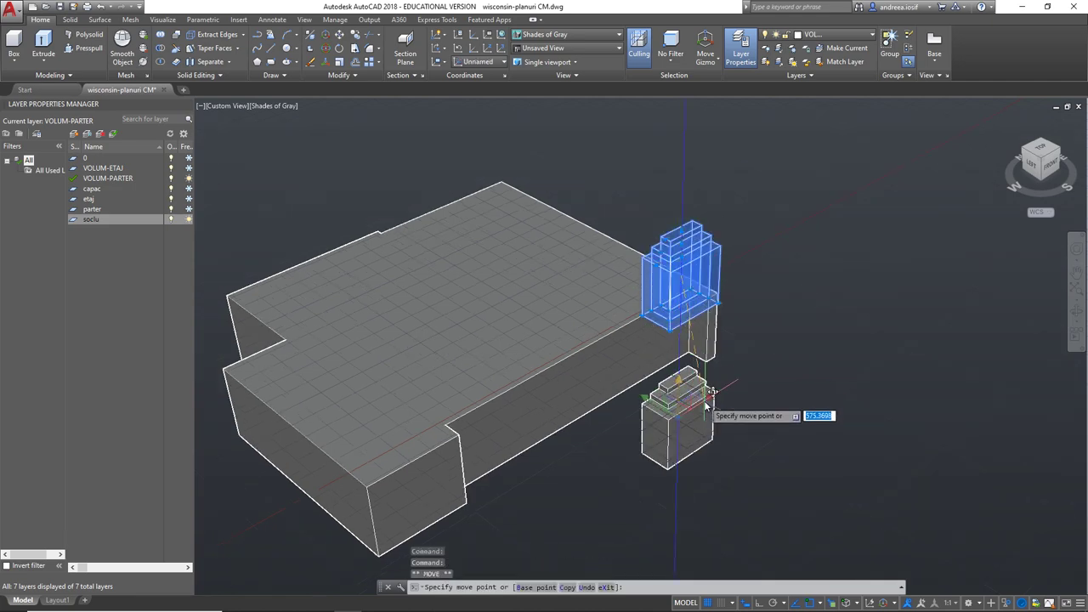
pyautogui.write('250')
pyautogui.press('Return')
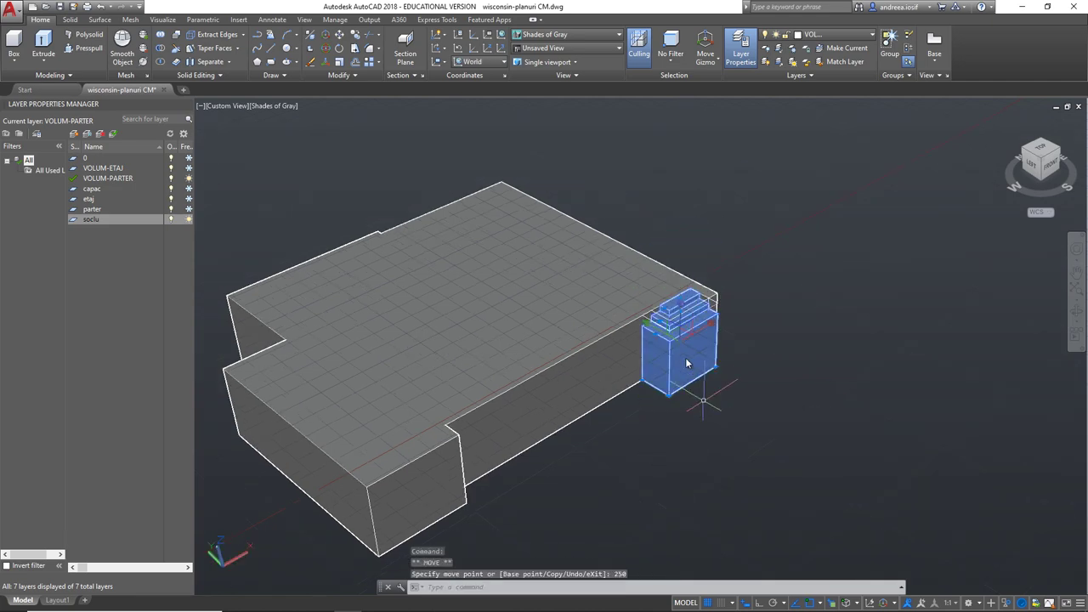
pyautogui.scroll(1, 705, 389)
pyautogui.scroll(1, 794, 430)
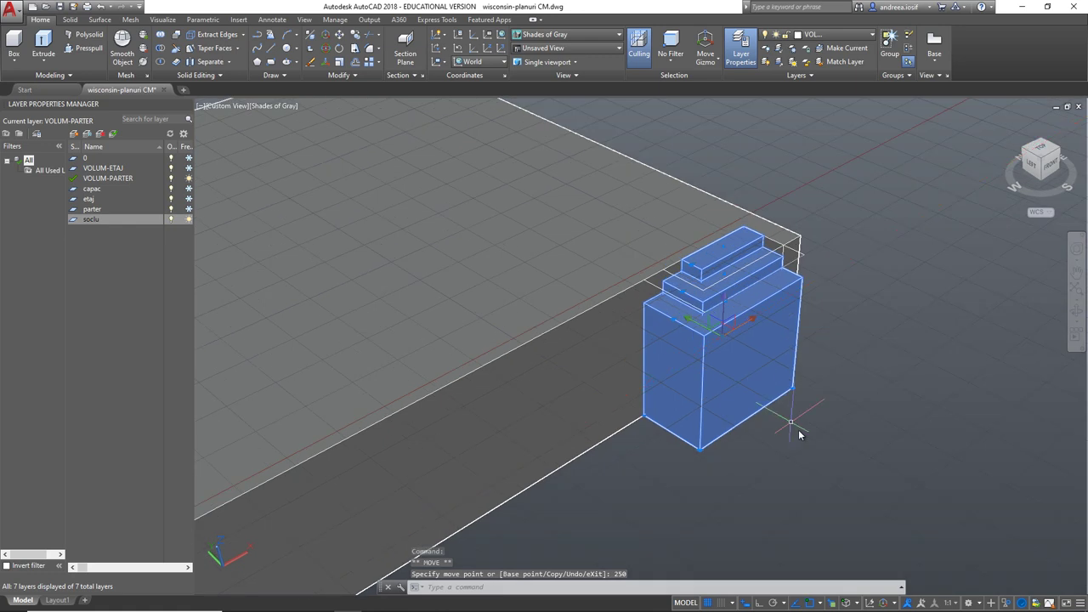
pyautogui.scroll(-3, 697, 357)
pyautogui.moveTo(594, 310); pyautogui.dragTo(682, 270, button='middle')
# - Move the base block, chimney and cube 20 units down the Z axis
pyautogui.click(682, 269)
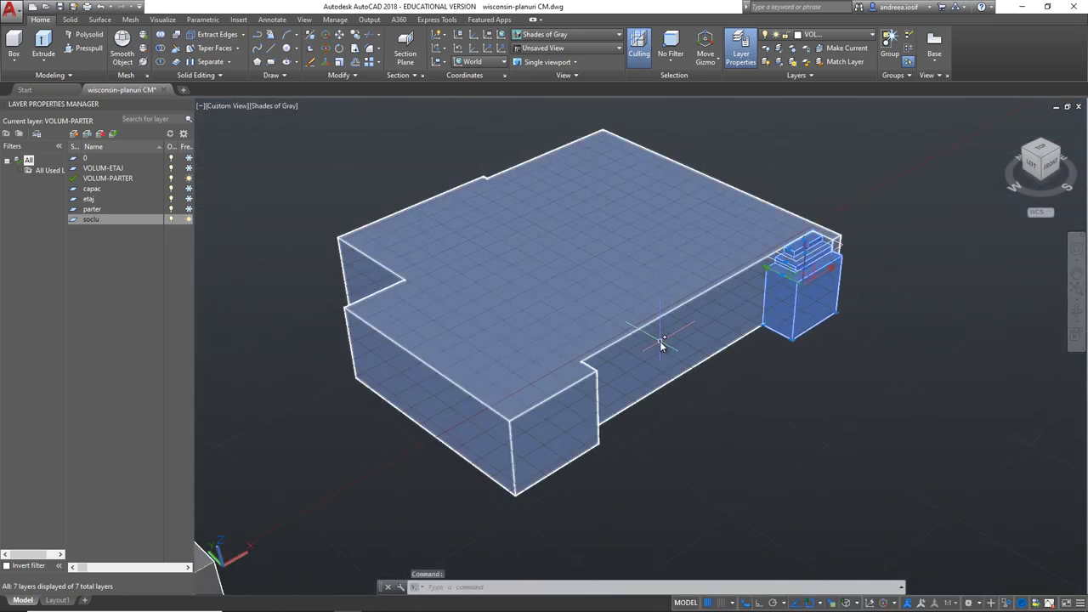
pyautogui.click(597, 247)
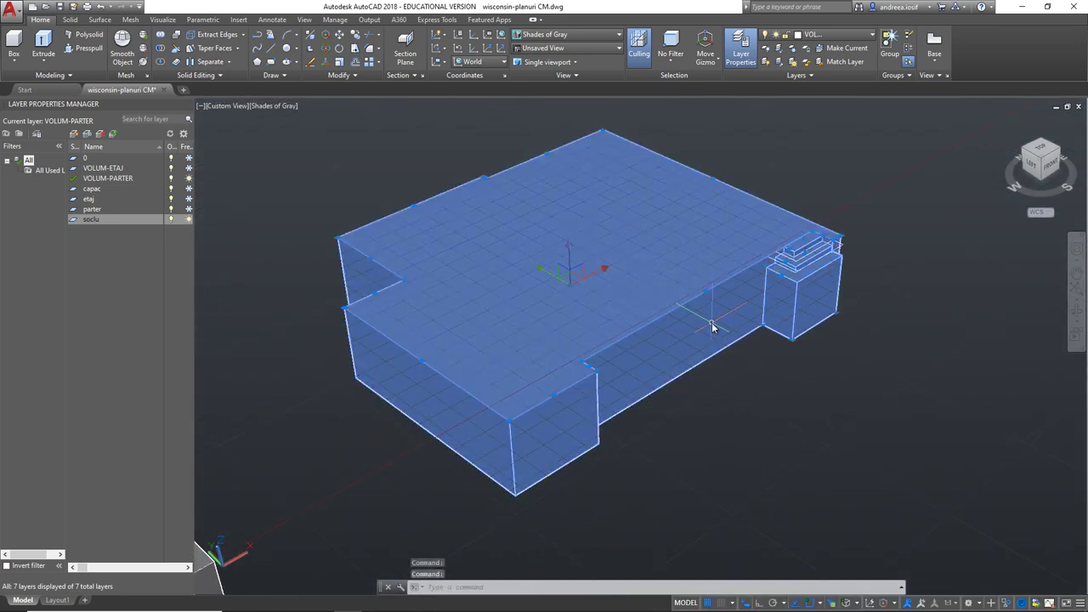
pyautogui.scroll(-1, 672, 348)
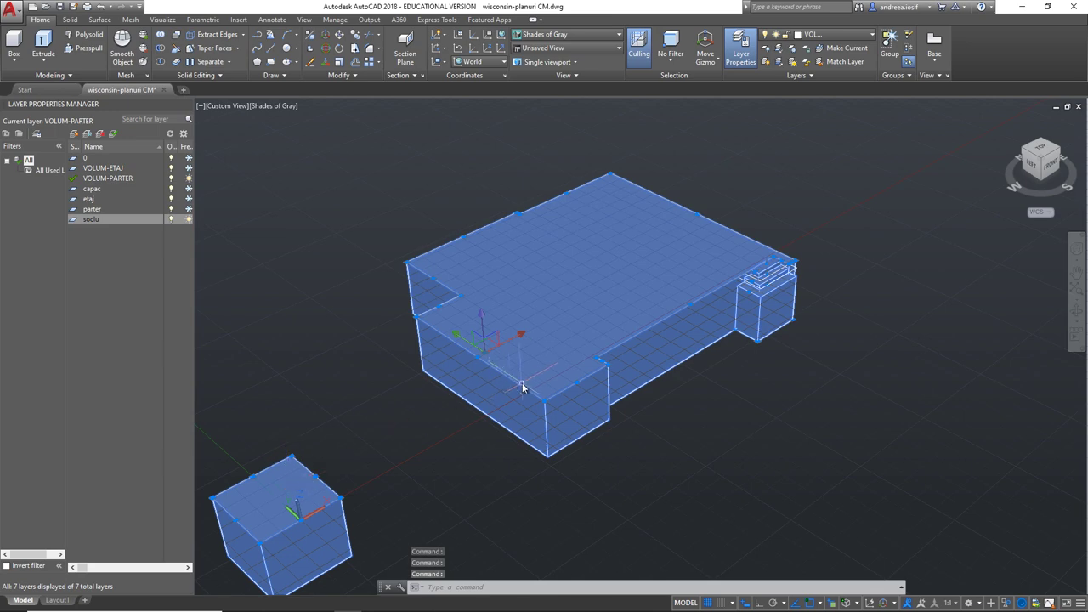
pyautogui.click(481, 316)
pyautogui.write('20')
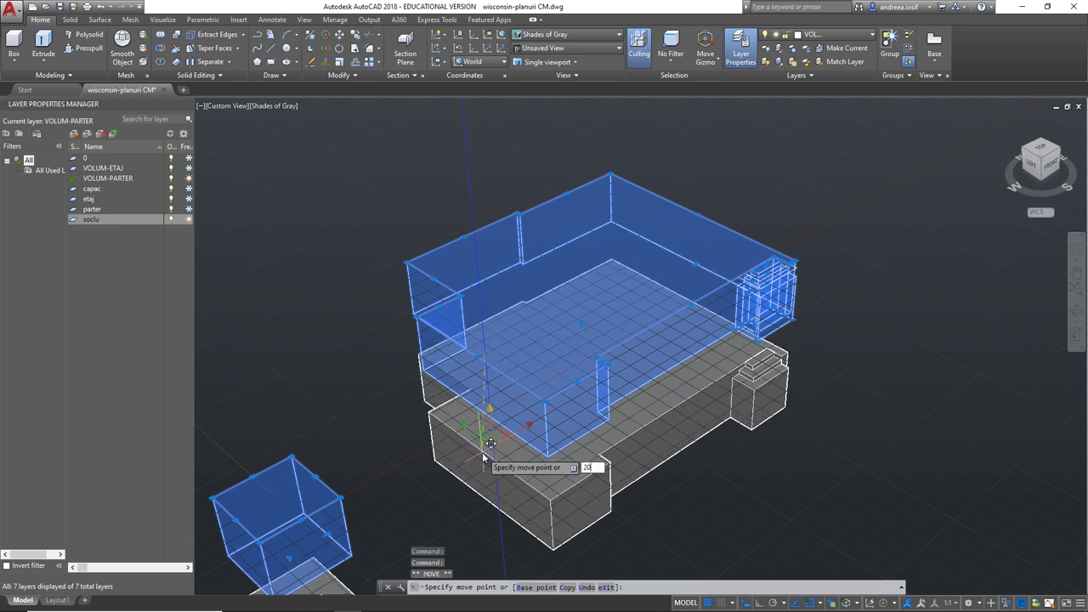
pyautogui.press('Return')
pyautogui.press('Escape')
pyautogui.scroll(3, 510, 425)
pyautogui.scroll(2, 723, 332)
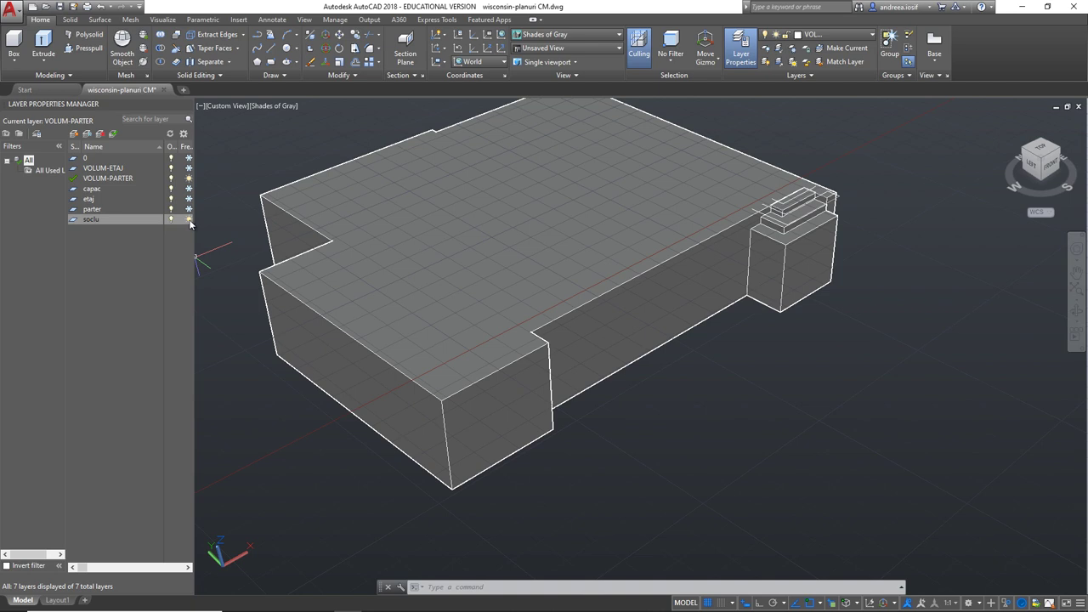
pyautogui.scroll(-2, 760, 332)
pyautogui.moveTo(643, 437); pyautogui.dragTo(748, 357, button='middle')
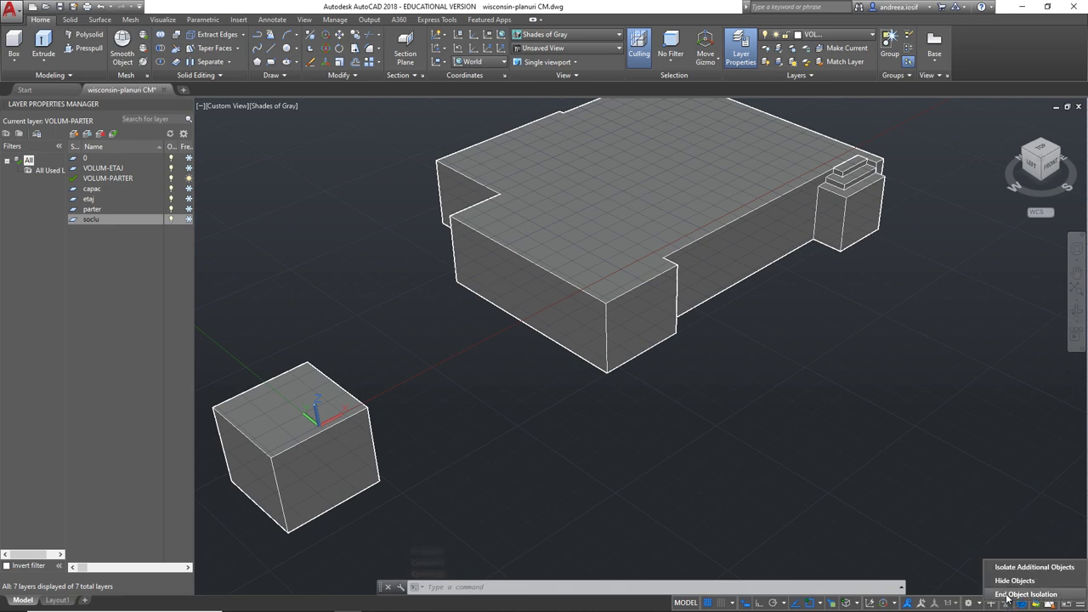
pyautogui.click(1006, 604)
pyautogui.scroll(-1, 761, 383)
pyautogui.scroll(-2, 765, 376)
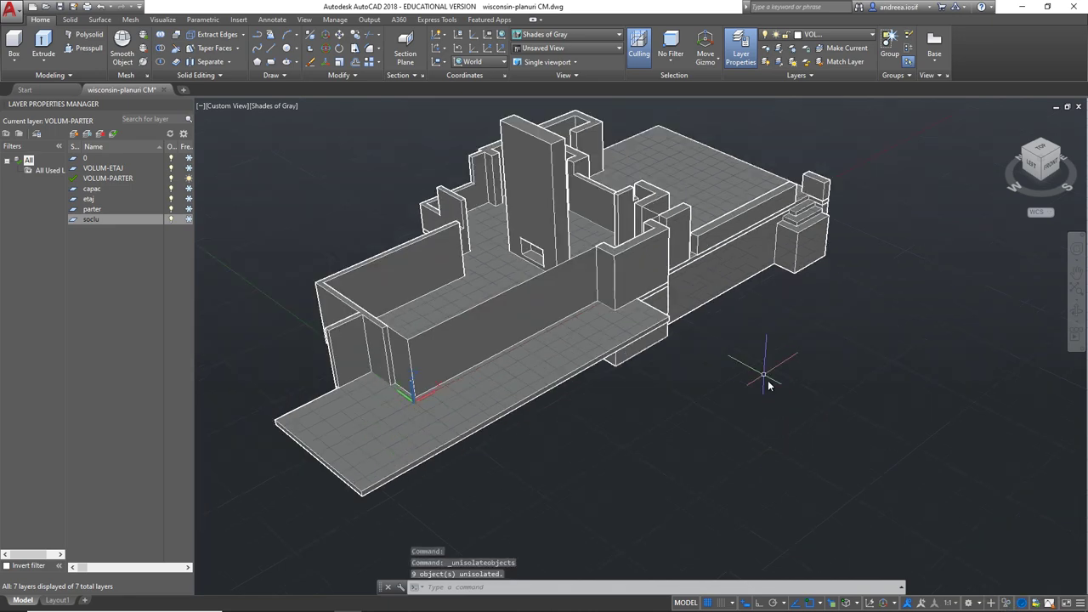
pyautogui.moveTo(768, 376); pyautogui.dragTo(821, 317, button='middle')
pyautogui.scroll(2, 833, 361)
pyautogui.scroll(-1, 848, 376)
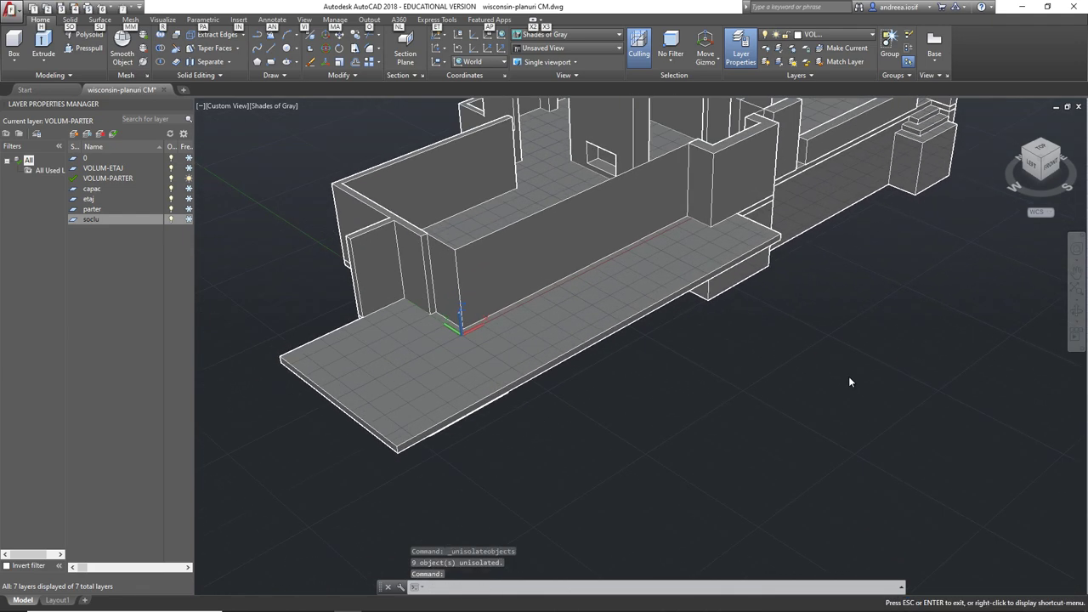
pyautogui.keyDown('shift'); pyautogui.rightClick(848, 377); pyautogui.keyUp('shift')
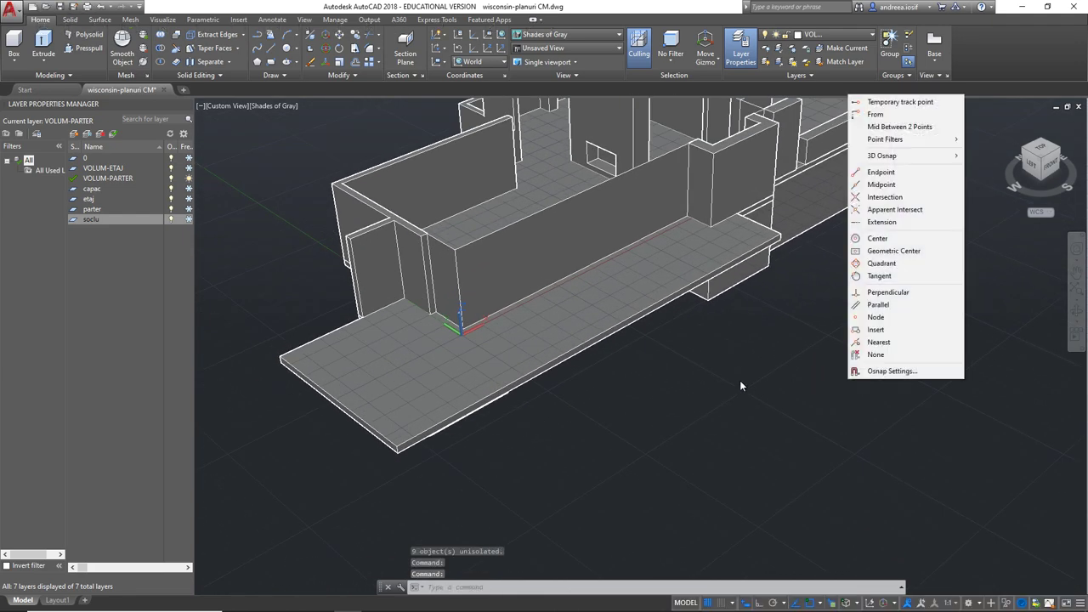
pyautogui.click(770, 367)
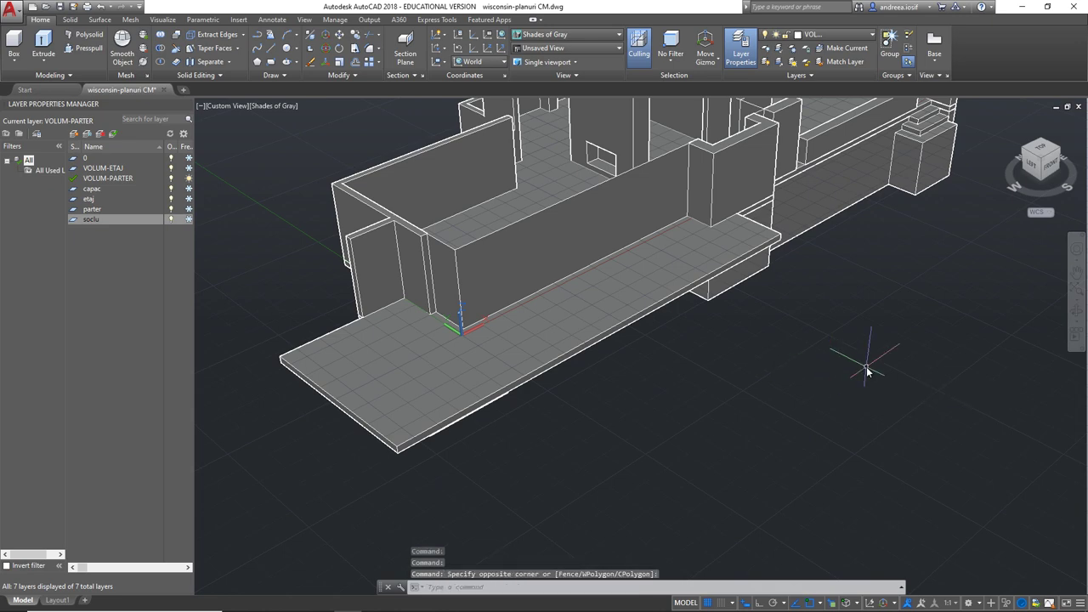
pyautogui.moveTo(862, 364)
pyautogui.keyDown('shift'); pyautogui.mouseDown(button='middle')
pyautogui.moveTo(745, 332)
pyautogui.moveTo(772, 287)
pyautogui.moveTo(842, 286)
pyautogui.moveTo(854, 319)
pyautogui.moveTo(838, 332)
pyautogui.moveTo(845, 340)
pyautogui.mouseUp(button='middle'); pyautogui.keyUp('shift')
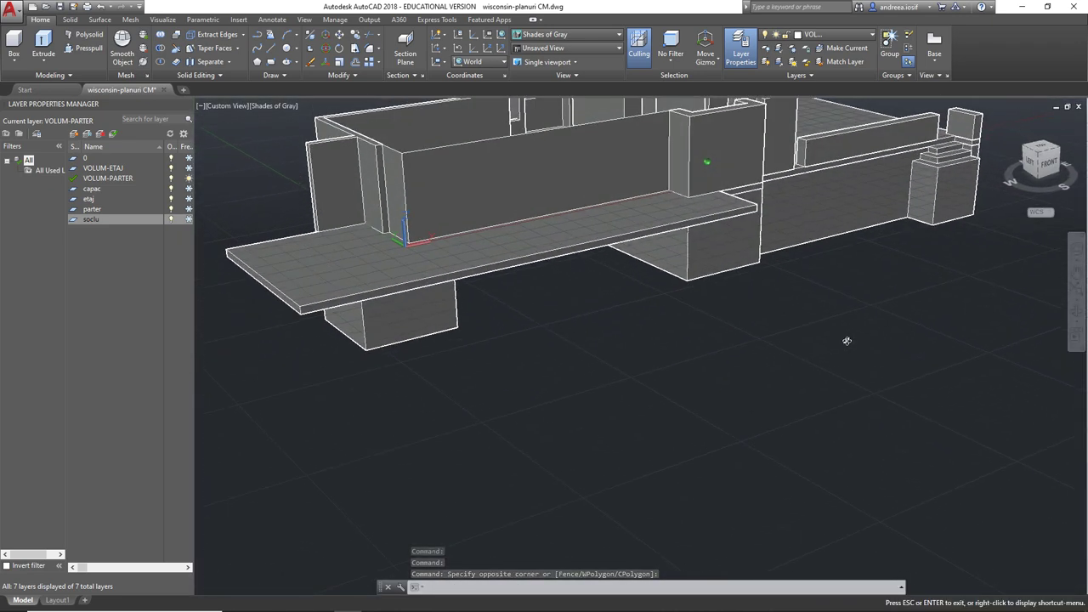
pyautogui.keyDown('shift'); pyautogui.moveTo(660, 383); pyautogui.dragTo(637, 445, button='middle'); pyautogui.keyUp('shift')
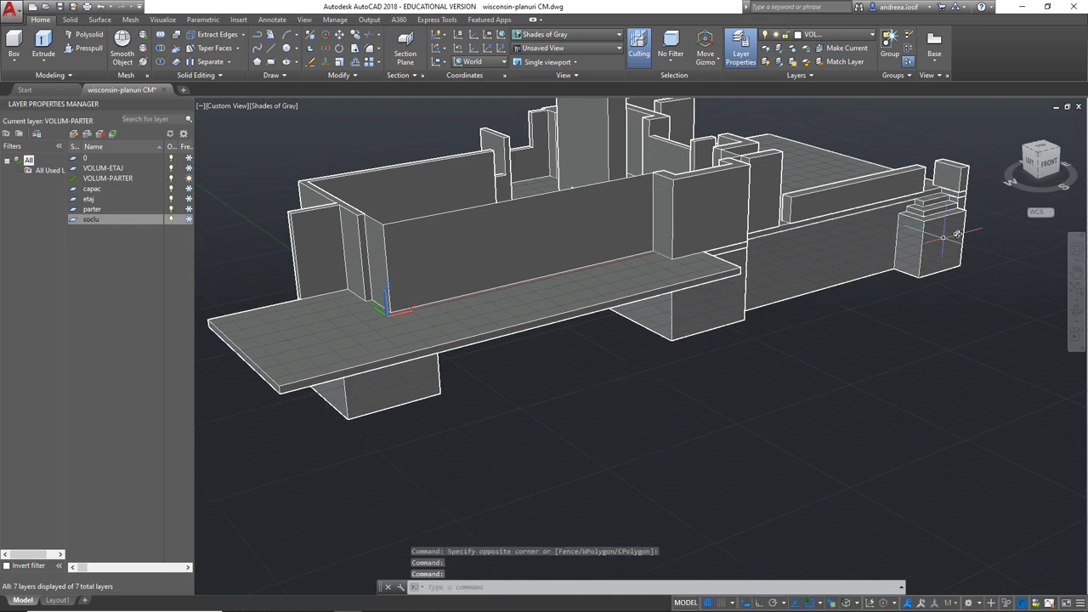
pyautogui.click(929, 242)
pyautogui.press('Escape')
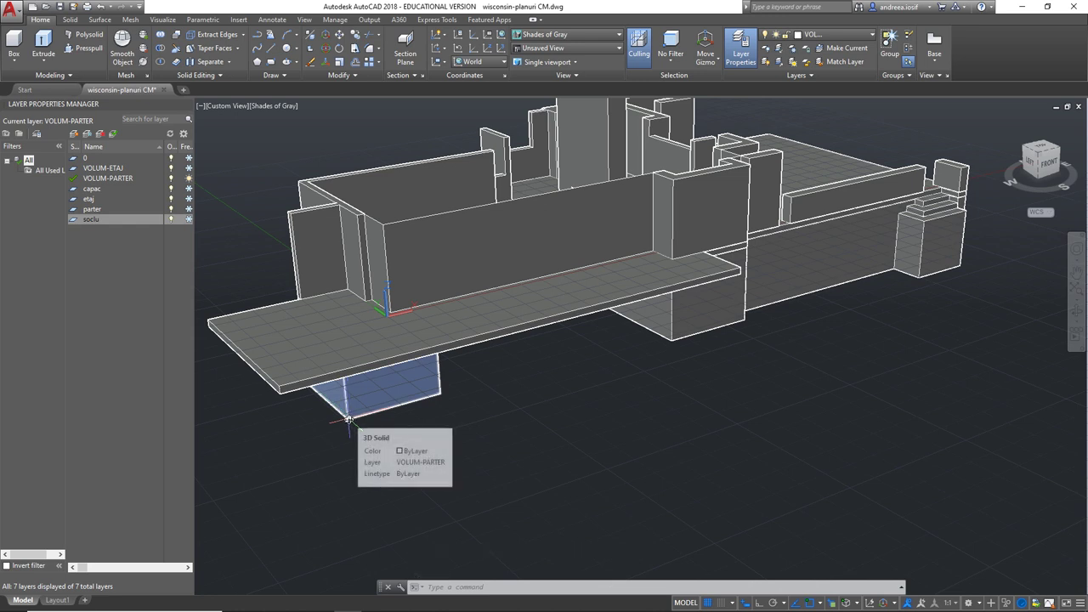
pyautogui.scroll(-2, 592, 448)
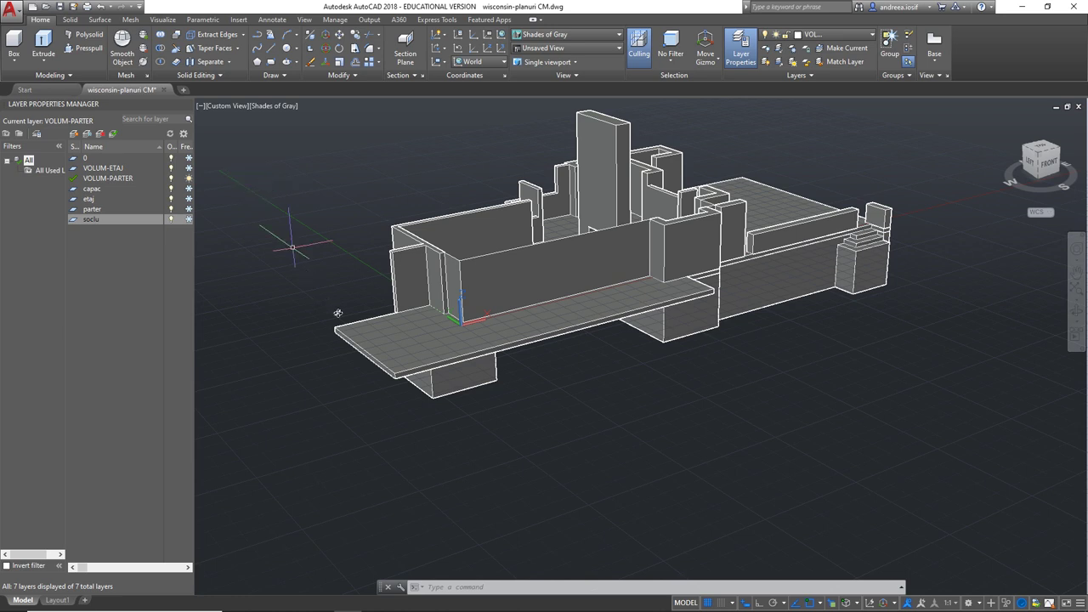
pyautogui.moveTo(463, 430); pyautogui.dragTo(517, 473, button='middle')
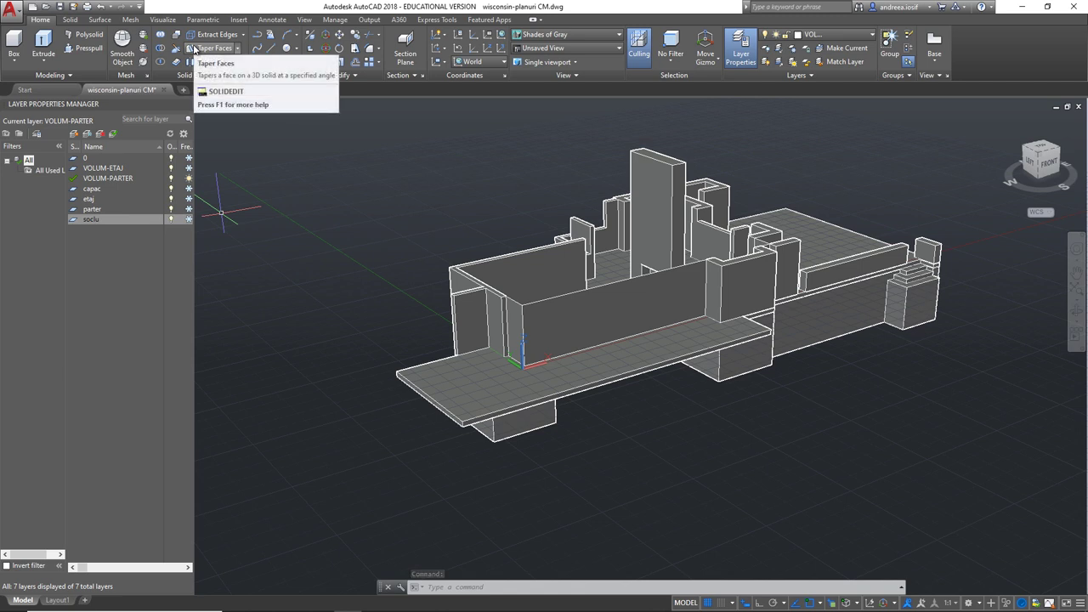
# - Pick the foundation block's bottom face from below for Taper Faces
pyautogui.click(440, 49)
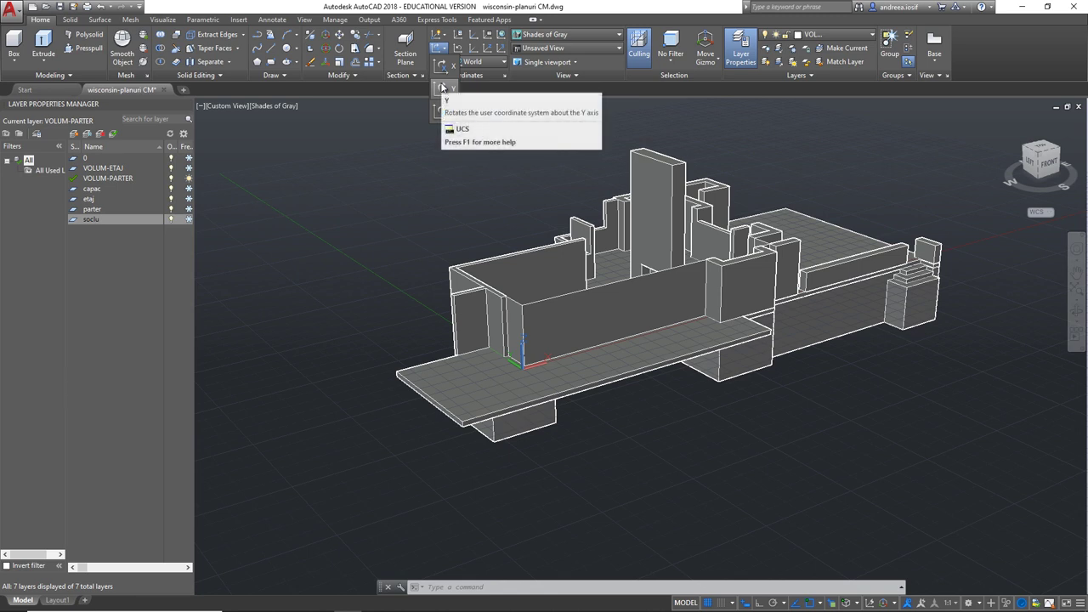
pyautogui.click(215, 48)
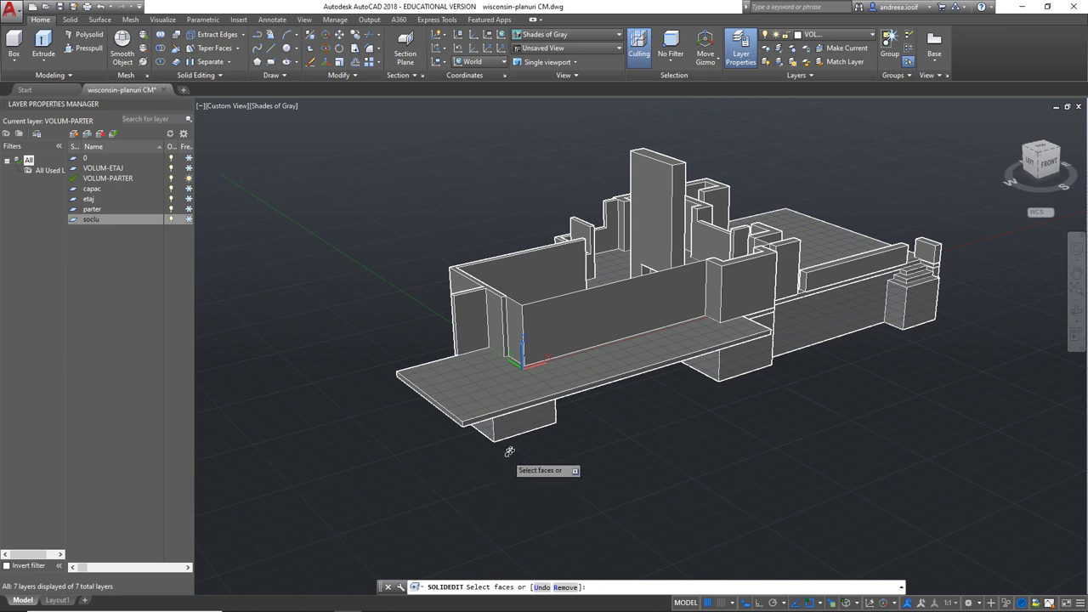
pyautogui.keyDown('shift'); pyautogui.moveTo(504, 446); pyautogui.dragTo(510, 364, button='middle'); pyautogui.keyUp('shift')
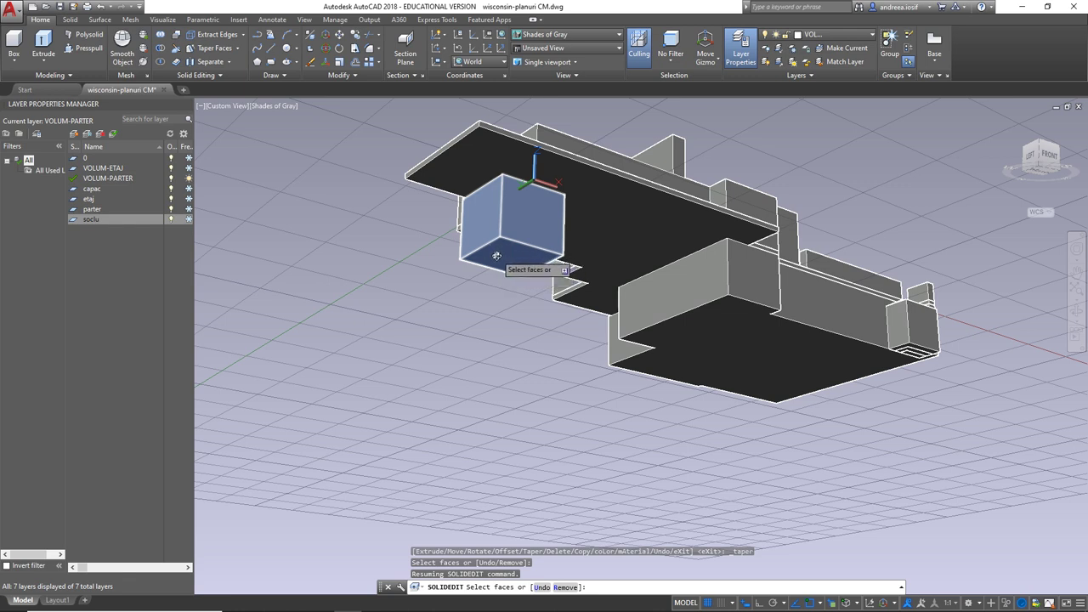
pyautogui.press('ctrl')
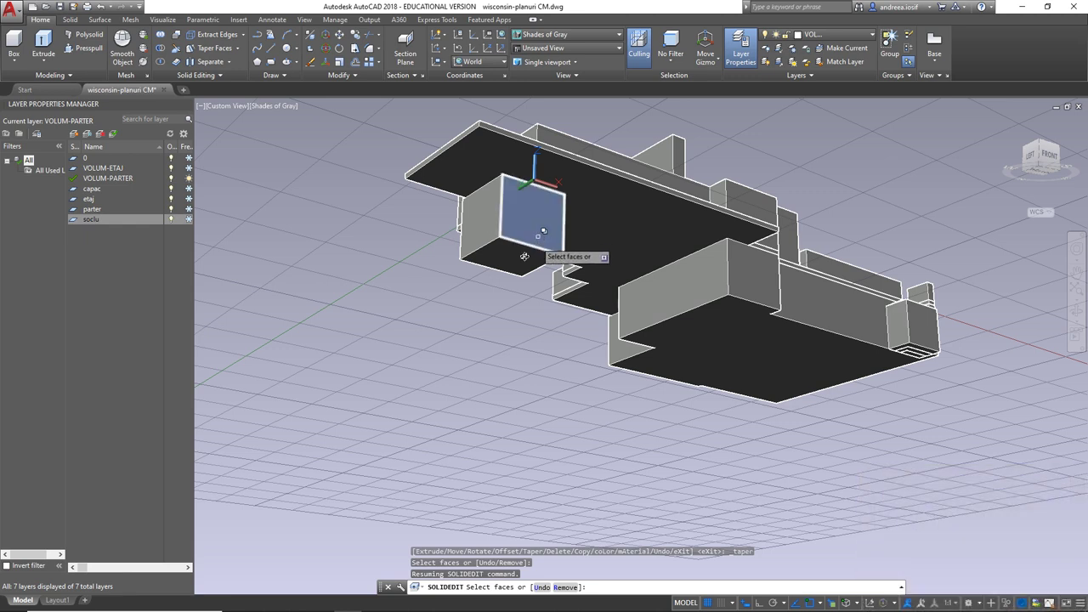
pyautogui.click(500, 260)
pyautogui.press('Return')
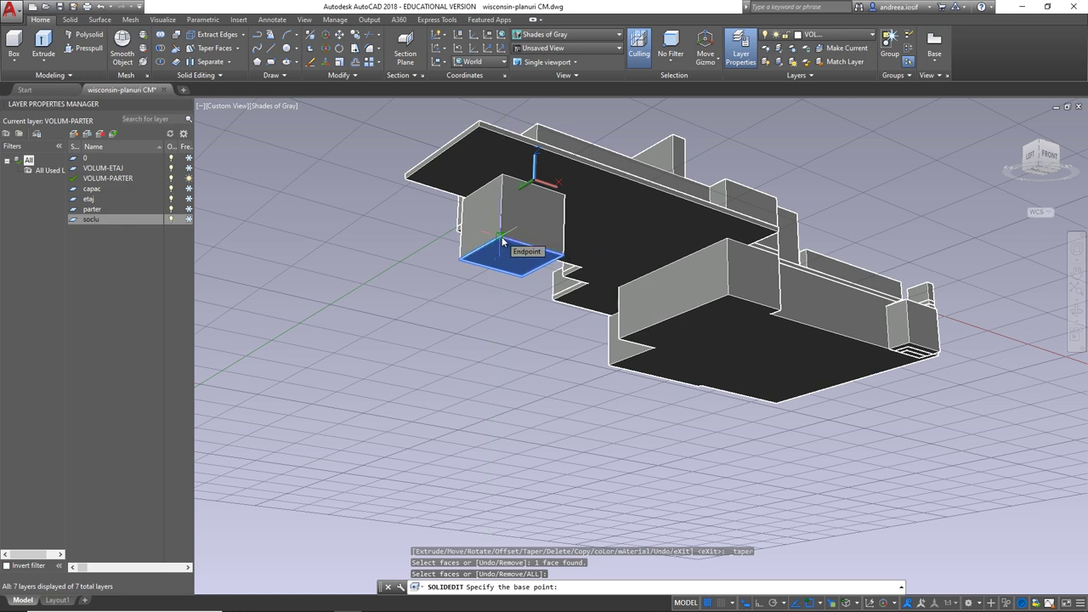
# - Taper the face 5 degrees about the picked axis and exit SOLIDEDIT
pyautogui.click(503, 242)
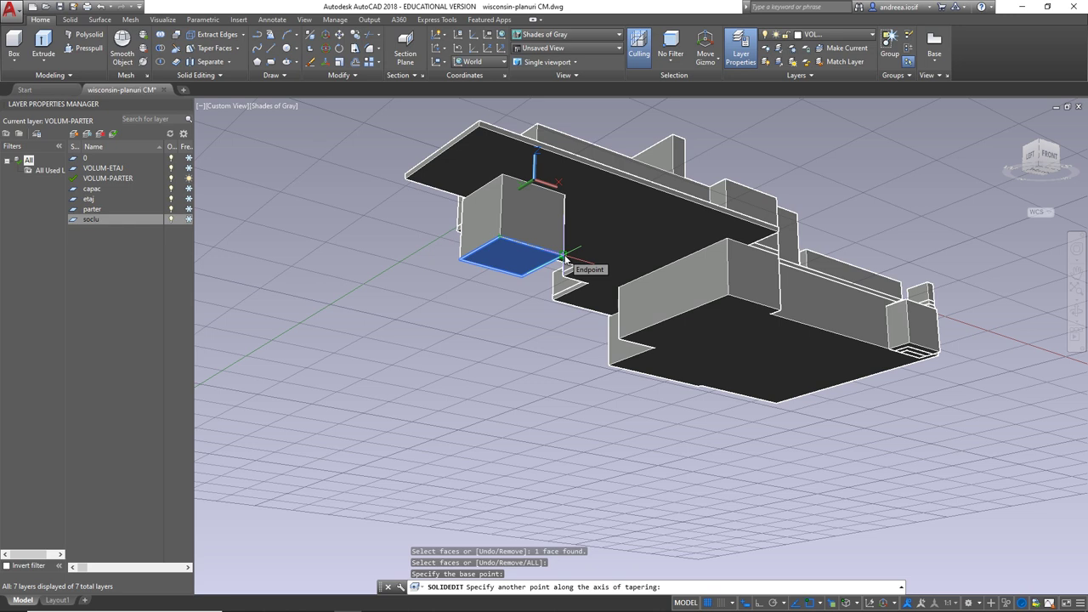
pyautogui.click(564, 258)
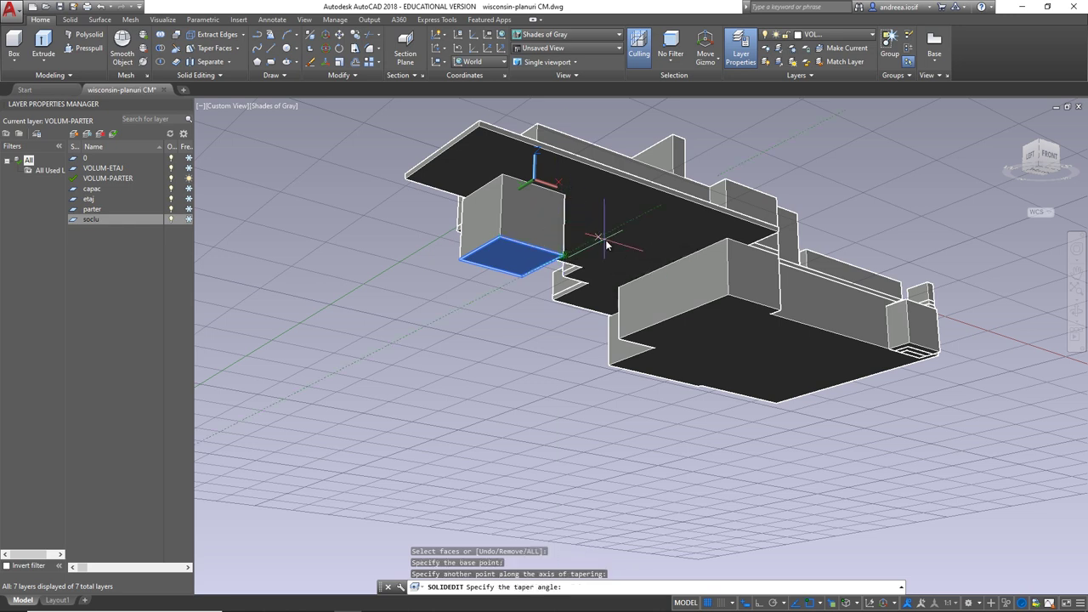
pyautogui.write('5')
pyautogui.press('Return')
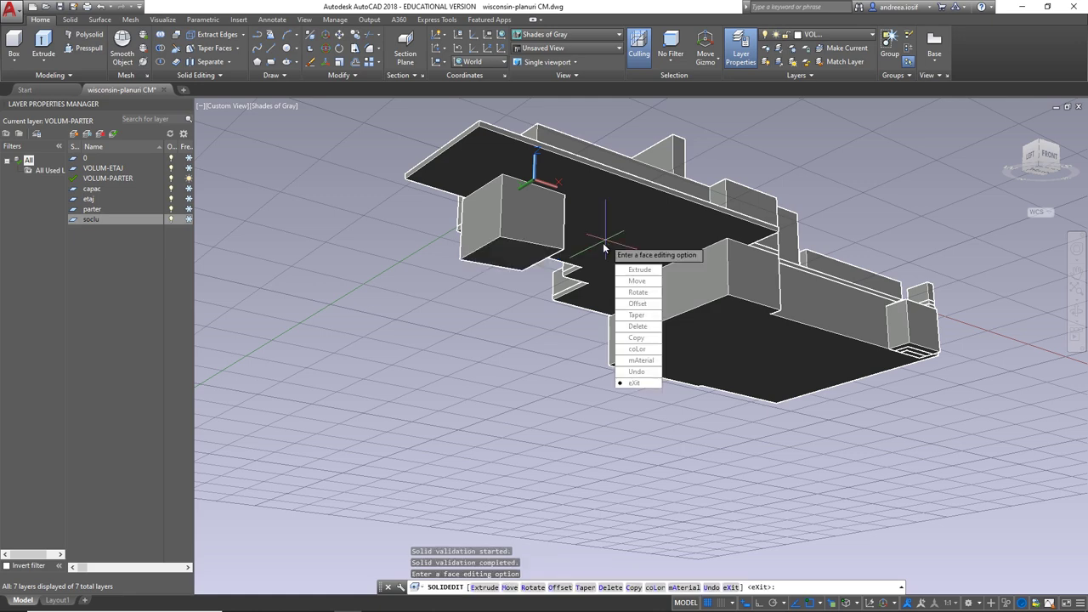
pyautogui.press('Return')
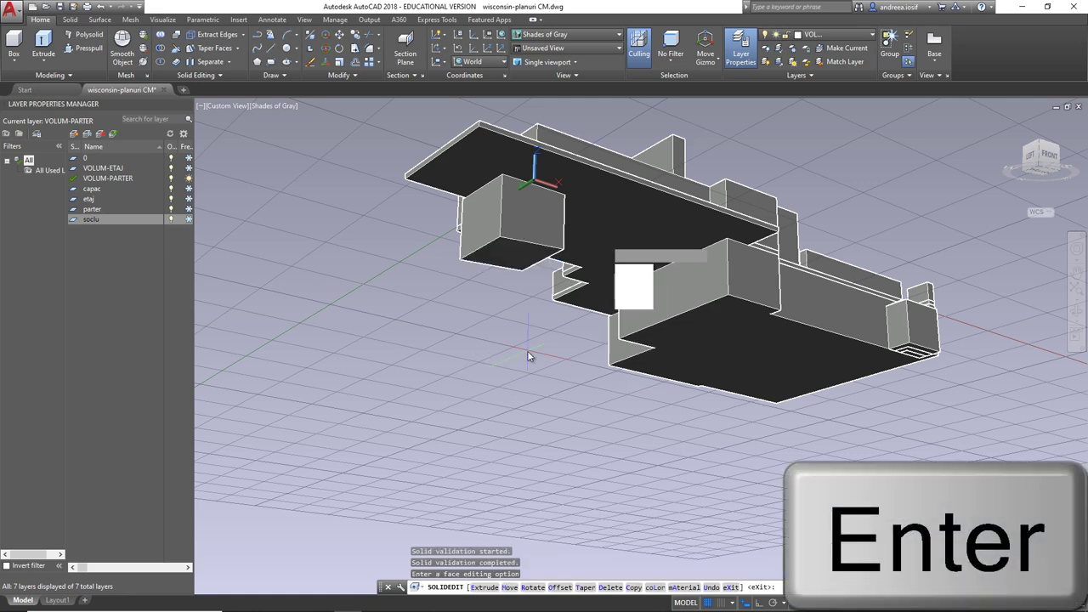
pyautogui.press('Return')
pyautogui.moveTo(520, 321)
pyautogui.keyDown('shift'); pyautogui.mouseDown(button='middle')
pyautogui.moveTo(400, 395)
pyautogui.moveTo(433, 376)
pyautogui.mouseUp(button='middle'); pyautogui.keyUp('shift')
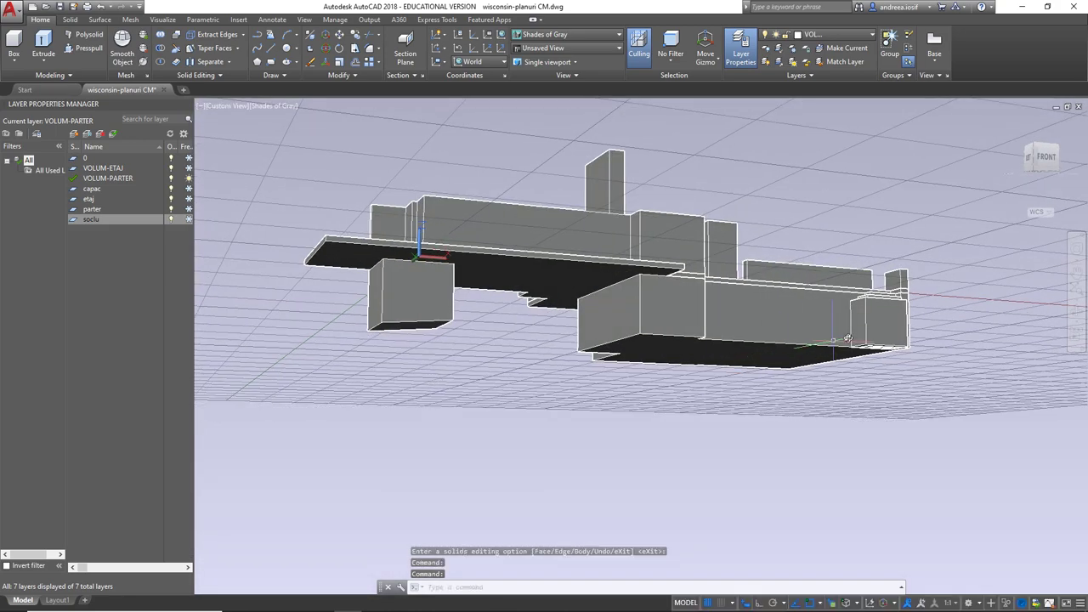
# - Select the large lower block and its overlapping step solids for slicing
pyautogui.moveTo(717, 372)
pyautogui.keyDown('shift'); pyautogui.mouseDown(button='middle')
pyautogui.moveTo(734, 309)
pyautogui.moveTo(654, 369)
pyautogui.moveTo(706, 398)
pyautogui.moveTo(714, 385)
pyautogui.mouseUp(button='middle'); pyautogui.keyUp('shift')
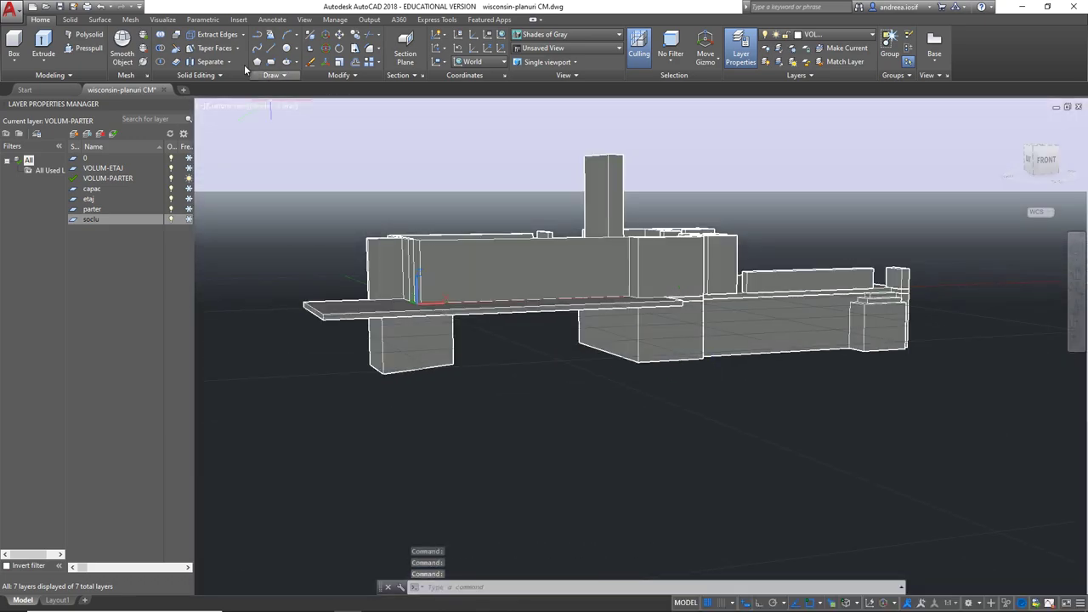
pyautogui.click(175, 51)
pyautogui.click(640, 343)
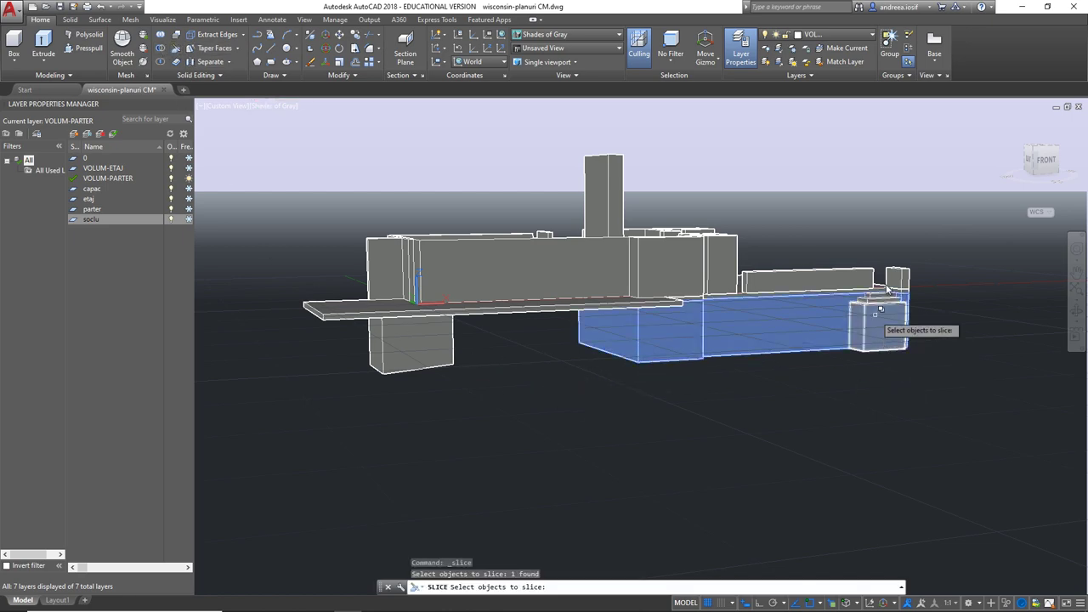
pyautogui.scroll(3, 888, 291)
pyautogui.moveTo(924, 299)
pyautogui.keyDown('shift'); pyautogui.mouseDown(button='middle')
pyautogui.moveTo(669, 374)
pyautogui.moveTo(772, 348)
pyautogui.moveTo(819, 357)
pyautogui.mouseUp(button='middle'); pyautogui.keyUp('shift')
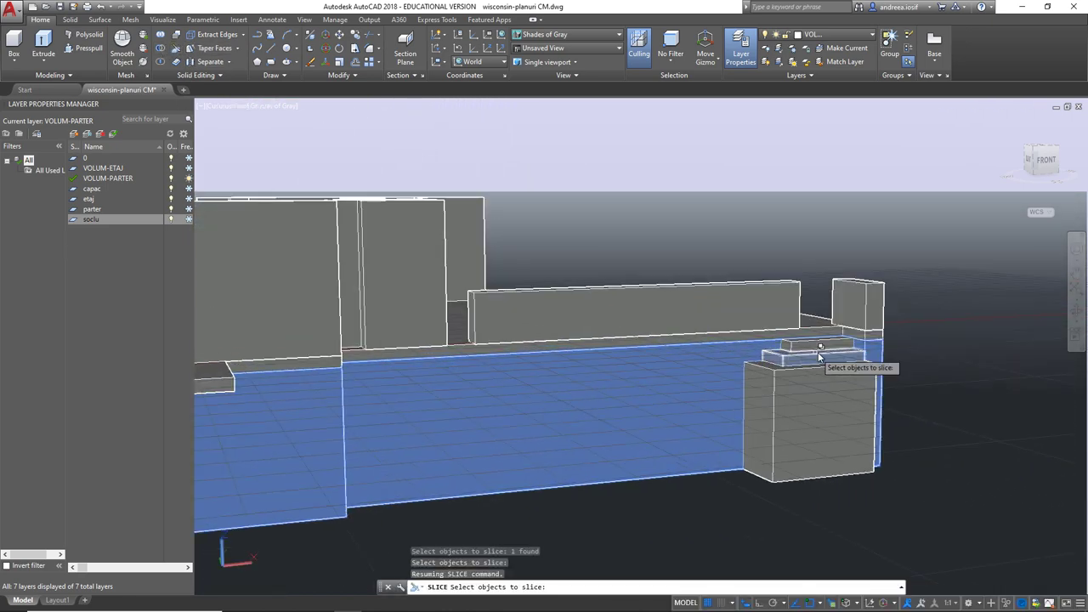
pyautogui.click(832, 356)
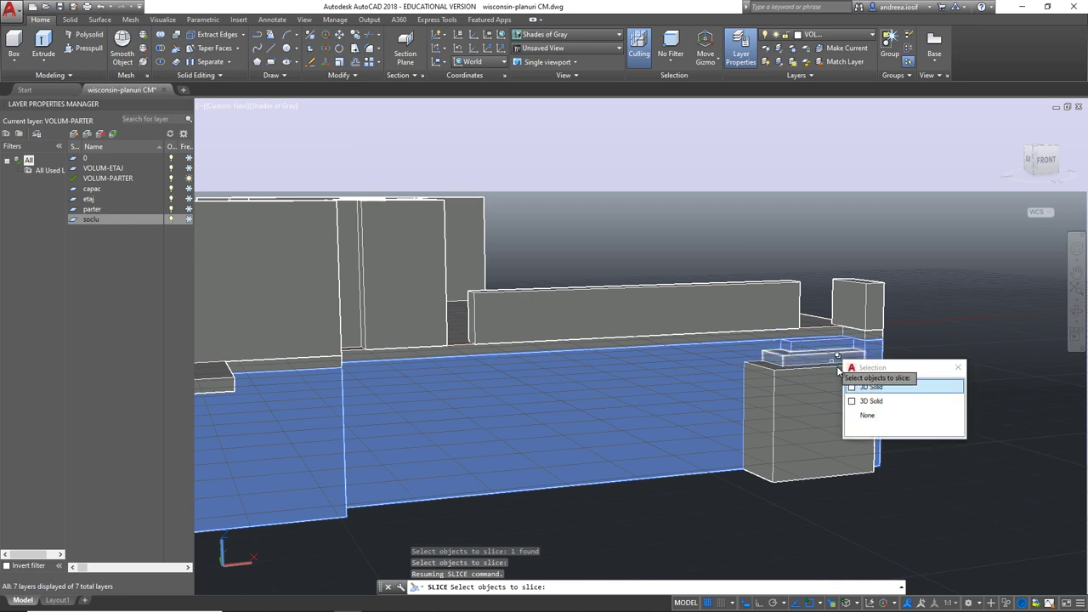
pyautogui.click(867, 387)
pyautogui.click(806, 366)
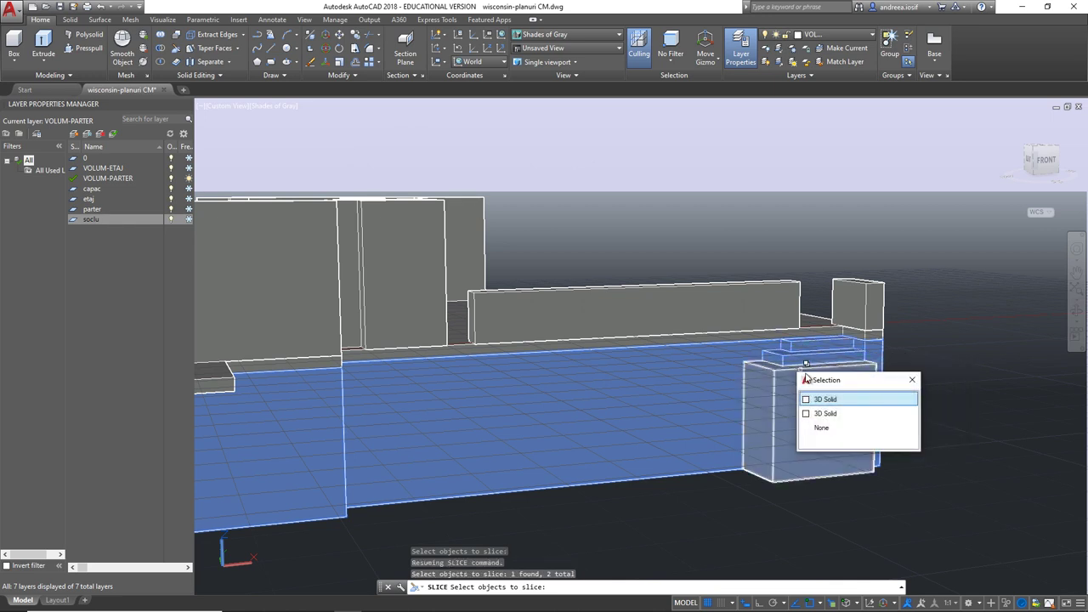
pyautogui.click(826, 401)
pyautogui.click(785, 441)
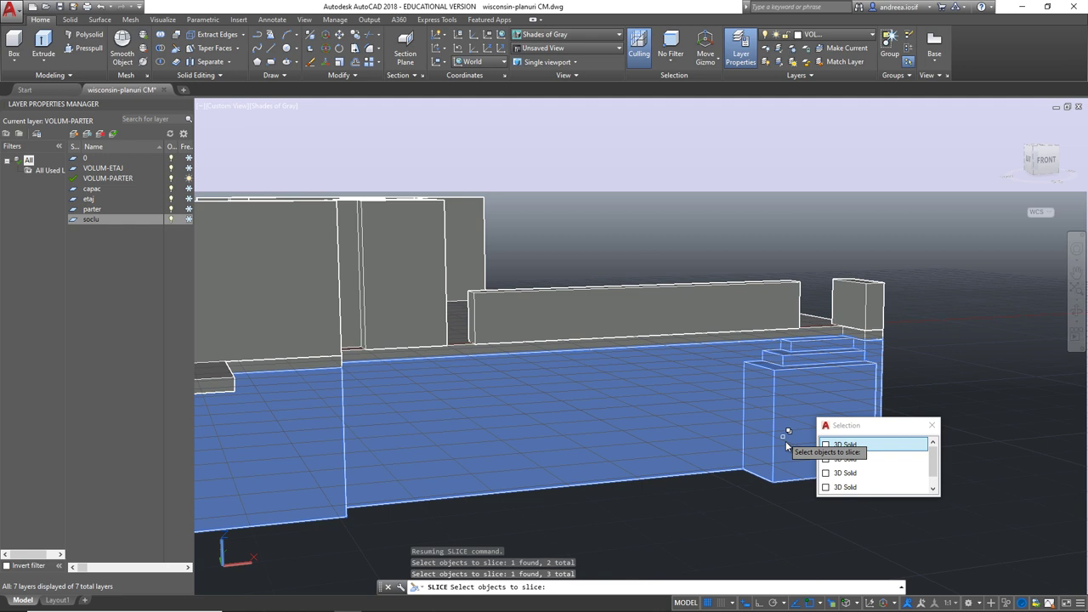
pyautogui.click(838, 444)
pyautogui.scroll(-2, 751, 389)
pyautogui.scroll(-3, 750, 390)
pyautogui.scroll(-2, 365, 342)
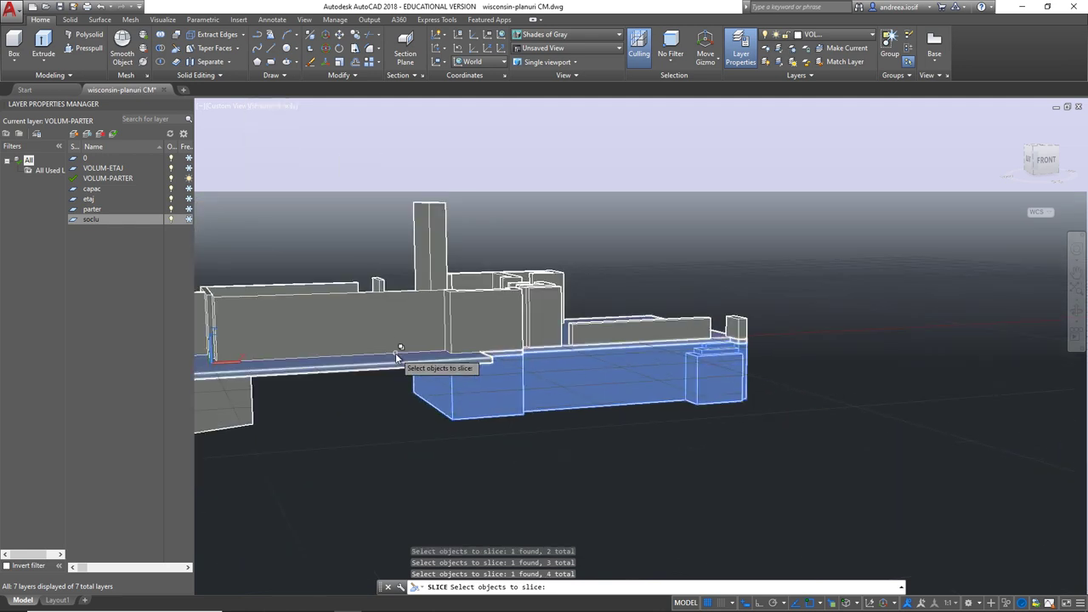
pyautogui.press('Return')
# - Slice along a three-point plane, keeping the chimney side, then undo the view change
pyautogui.moveTo(417, 430); pyautogui.dragTo(542, 389, button='middle')
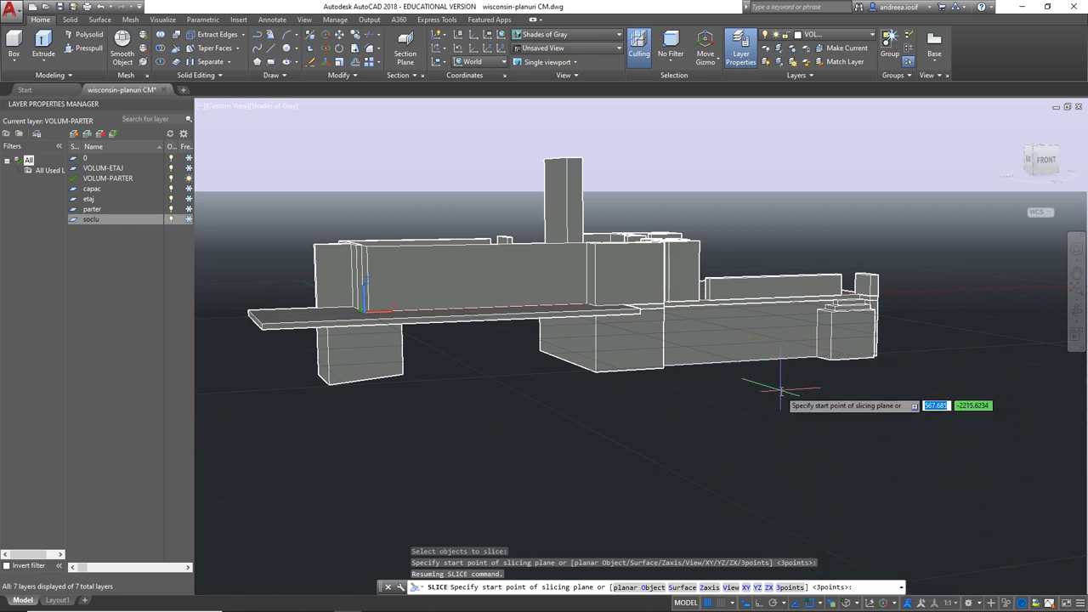
pyautogui.press('Return')
pyautogui.press('Return')
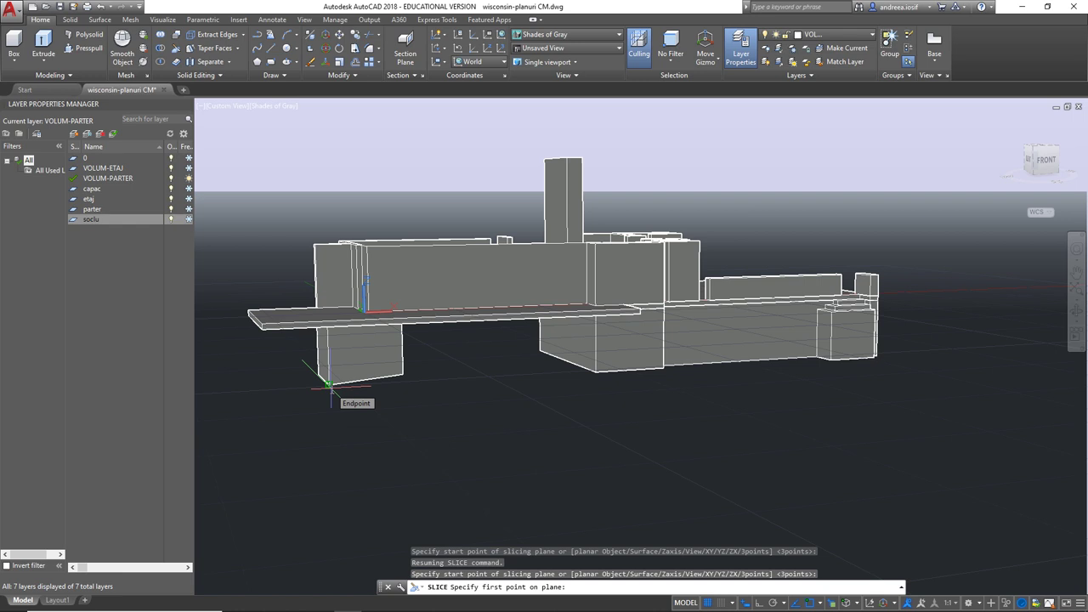
pyautogui.click(330, 385)
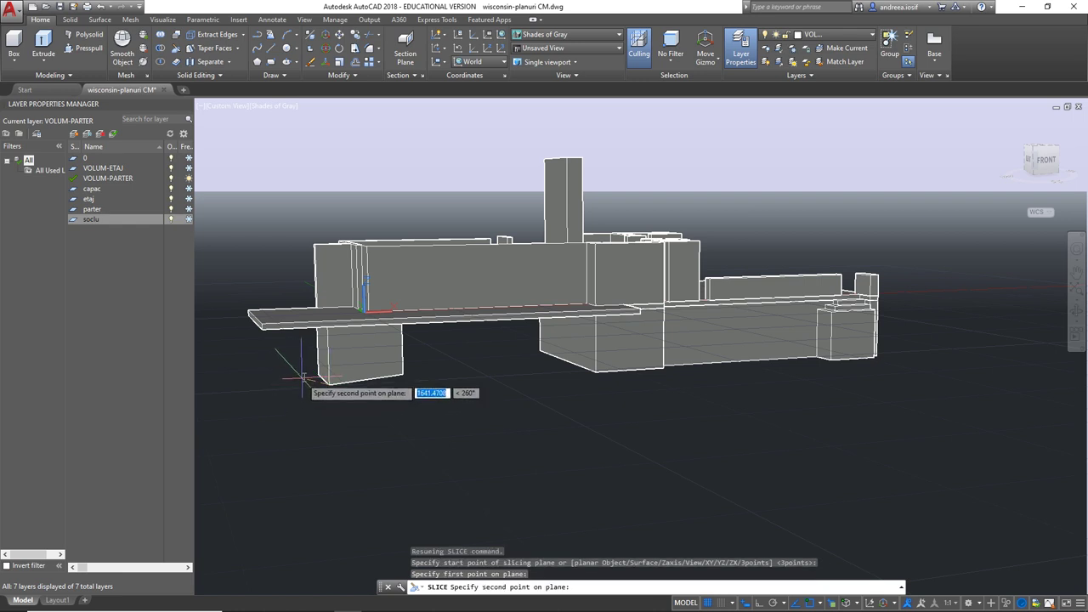
pyautogui.click(308, 387)
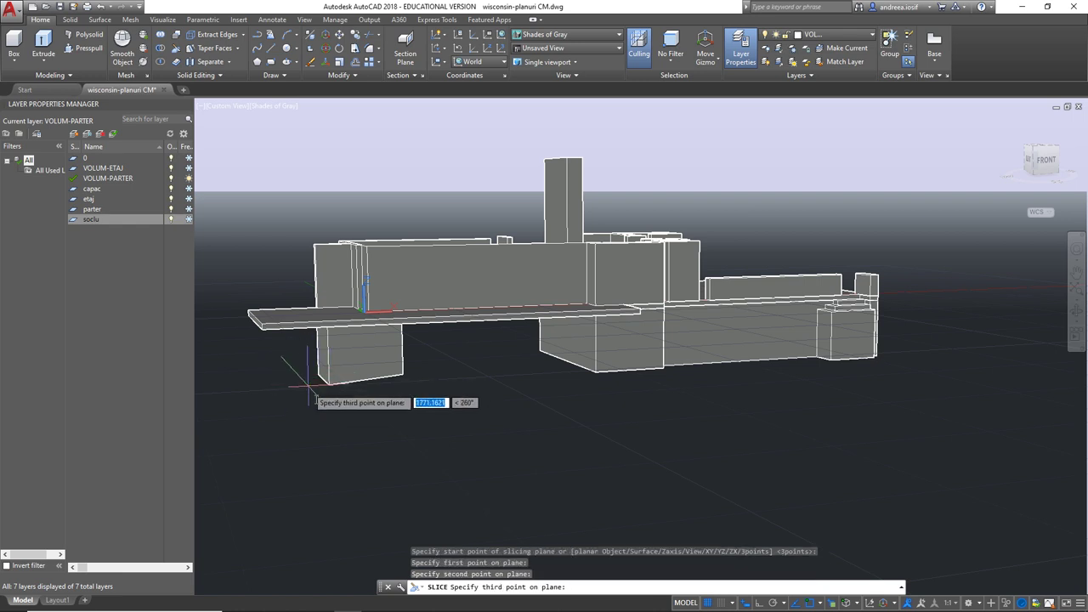
pyautogui.click(405, 377)
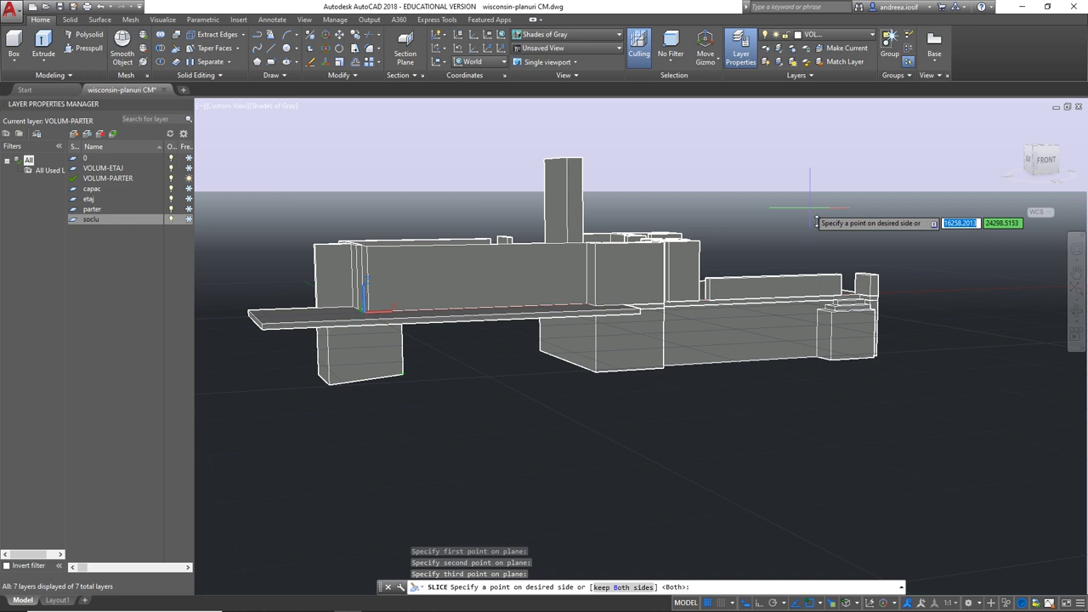
pyautogui.scroll(-1, 816, 221)
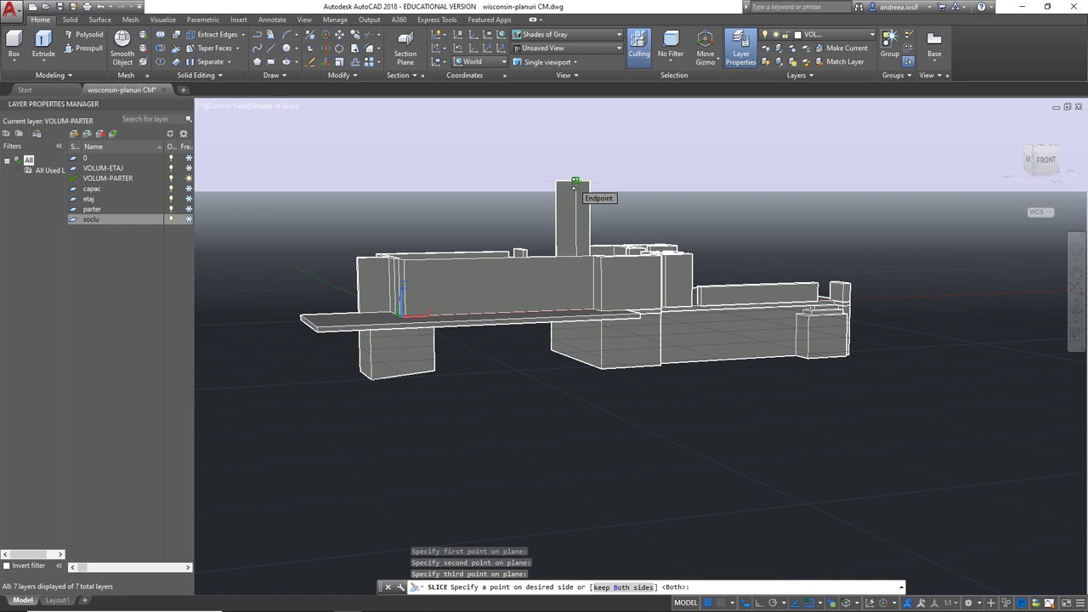
pyautogui.click(575, 183)
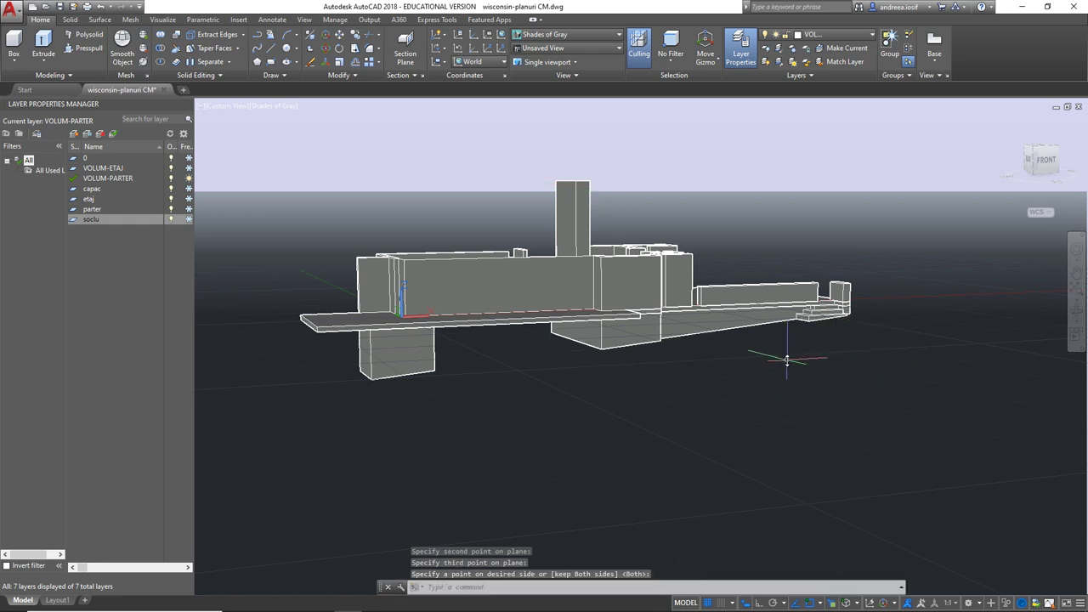
pyautogui.hotkey('ctrl', 'z')
pyautogui.hotkey('ctrl', 'z')
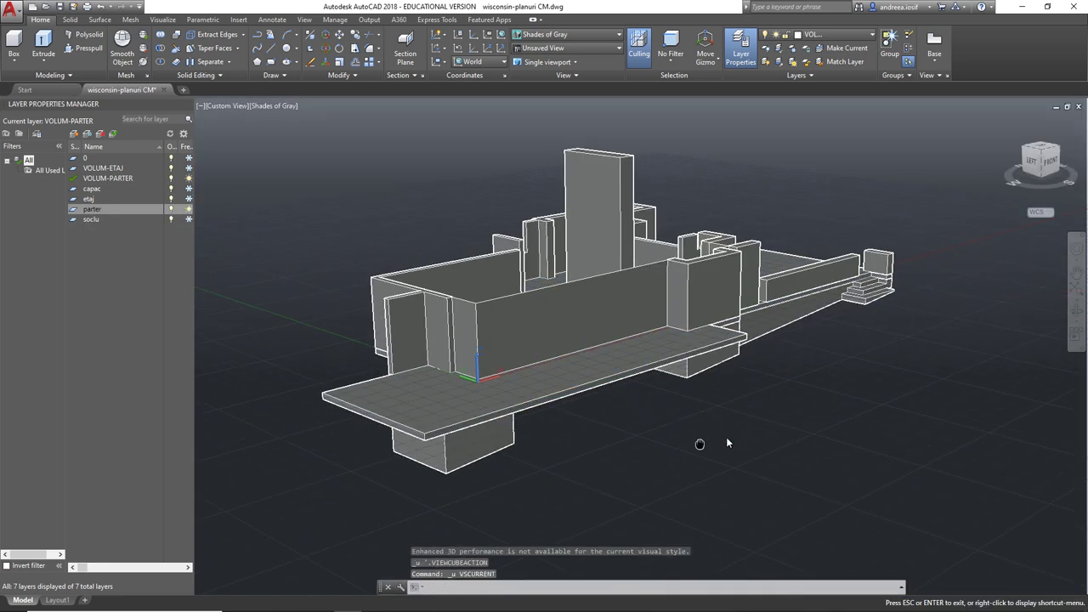
# - Pan, zoom and orbit to a low frontal view of the wall base at the slab step
pyautogui.moveTo(700, 443); pyautogui.dragTo(730, 437)
pyautogui.press('Escape')
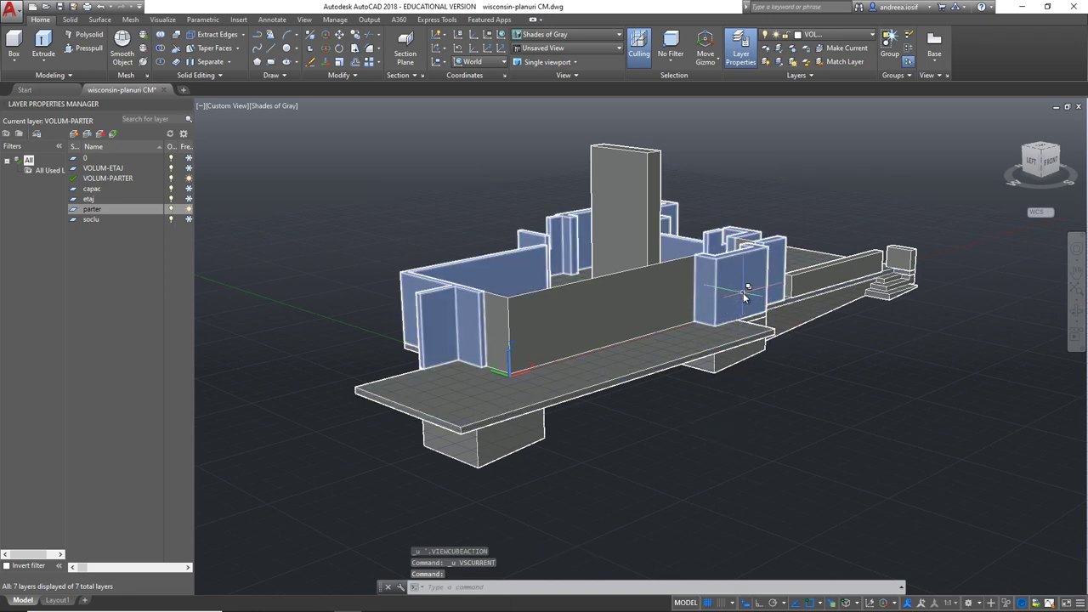
pyautogui.scroll(2, 748, 302)
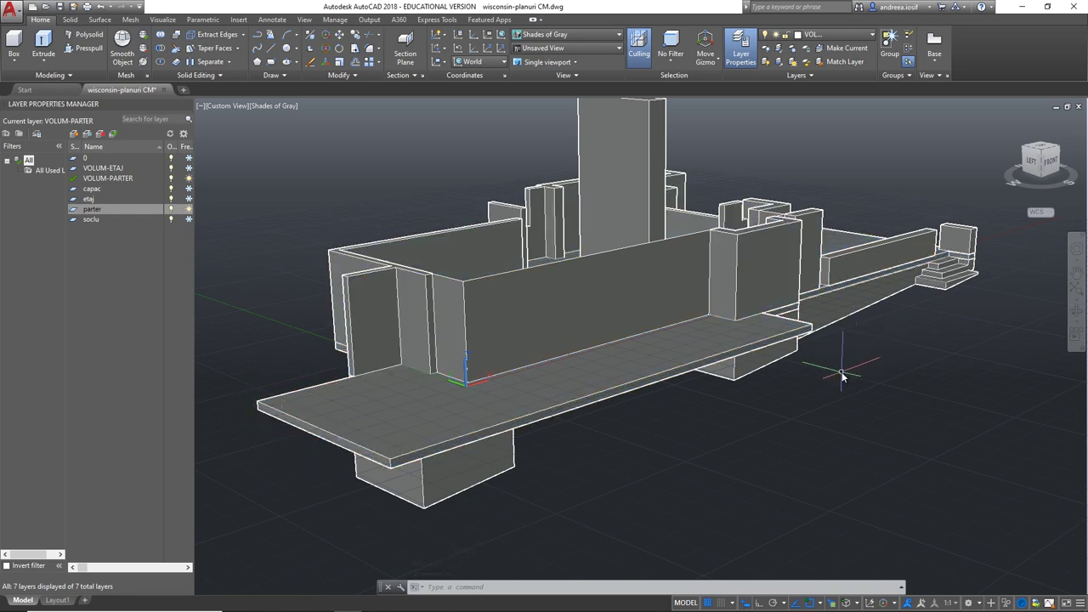
pyautogui.keyDown('shift'); pyautogui.moveTo(828, 374); pyautogui.dragTo(628, 305, button='middle'); pyautogui.keyUp('shift')
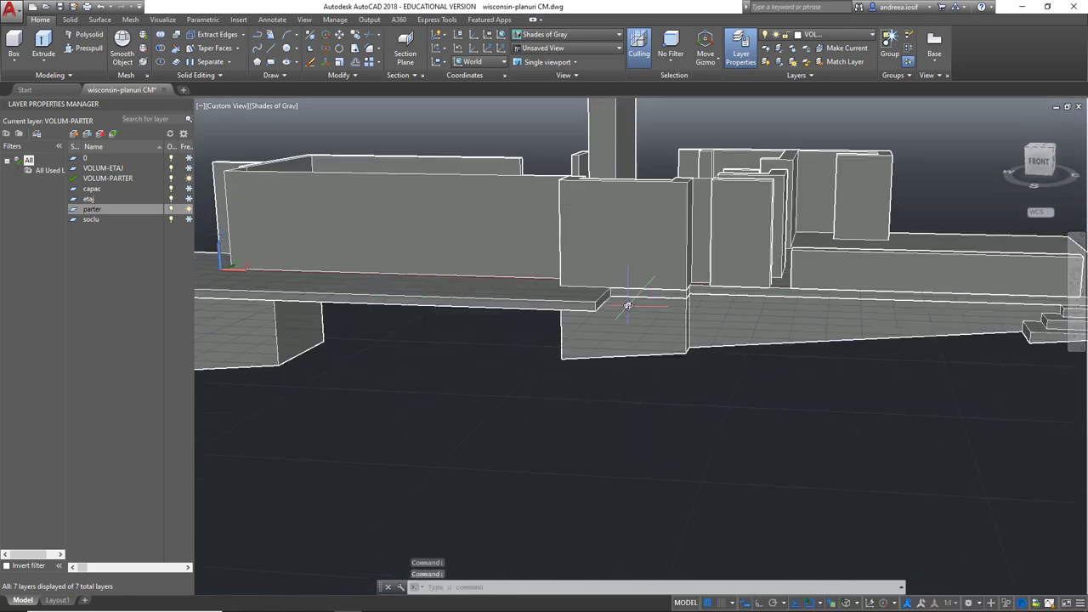
pyautogui.scroll(2, 628, 305)
pyautogui.scroll(1, 605, 269)
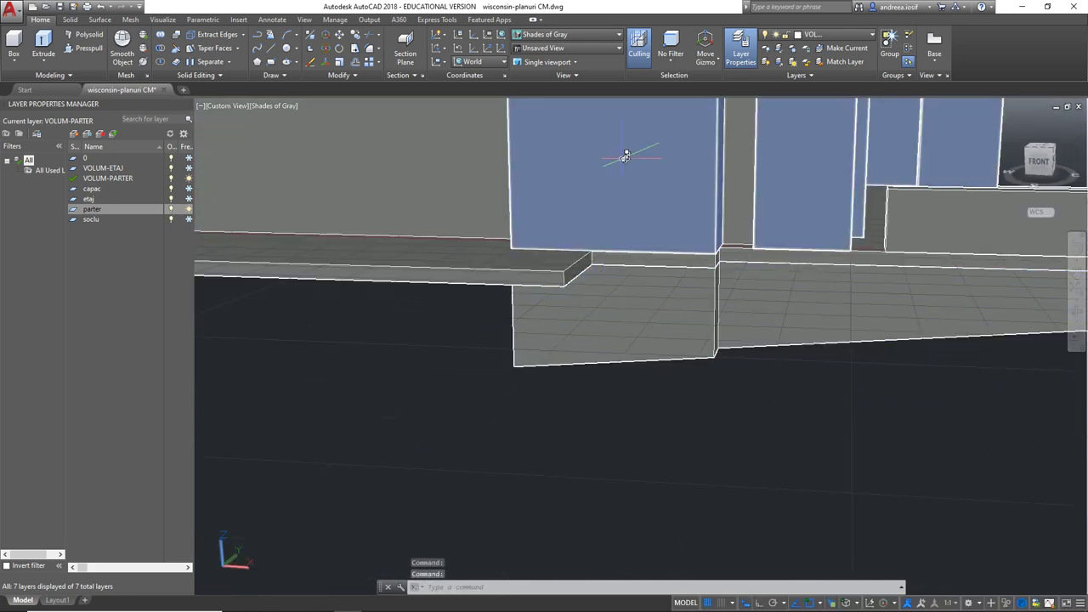
pyautogui.moveTo(618, 166)
pyautogui.mouseDown(button='middle')
pyautogui.moveTo(660, 243)
pyautogui.moveTo(585, 459)
pyautogui.mouseUp(button='middle')
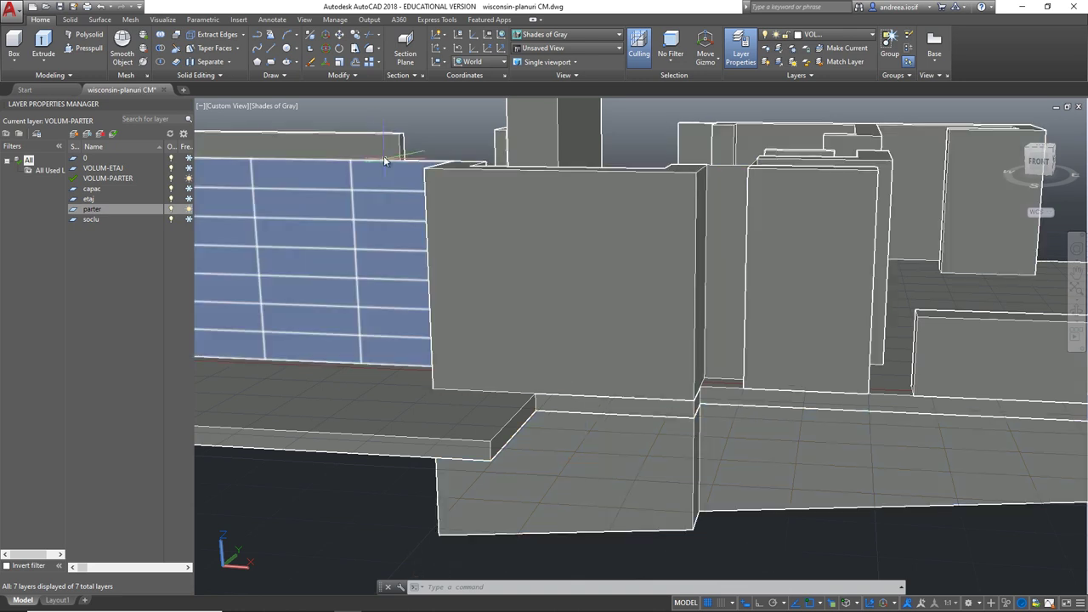
# - Draw a closed parapet profile: 10, 120 at 85°, 10 with Ortho, down to the slab
pyautogui.click(258, 35)
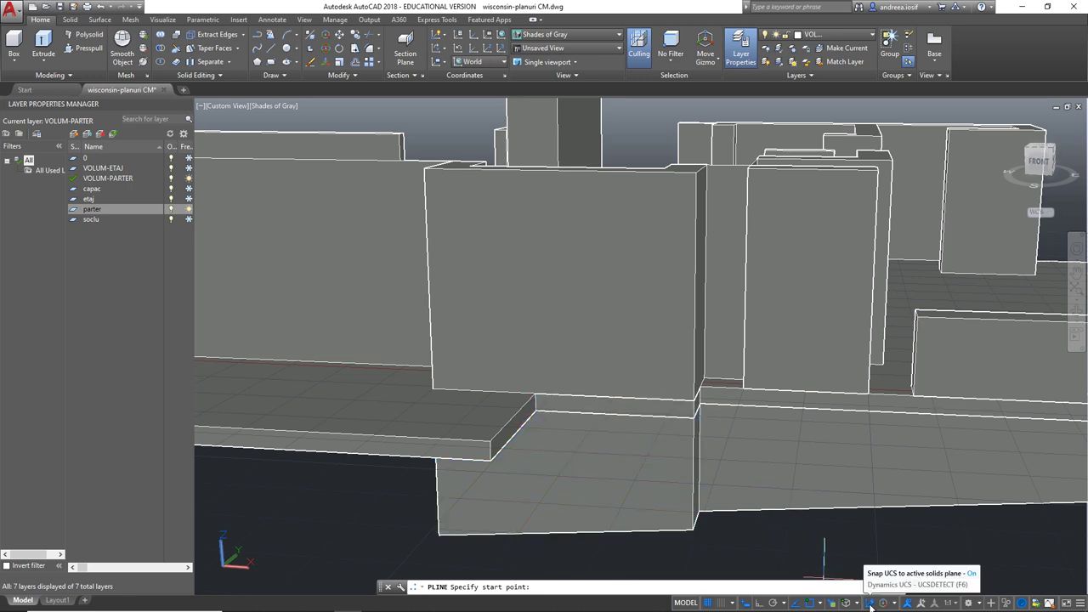
pyautogui.click(536, 409)
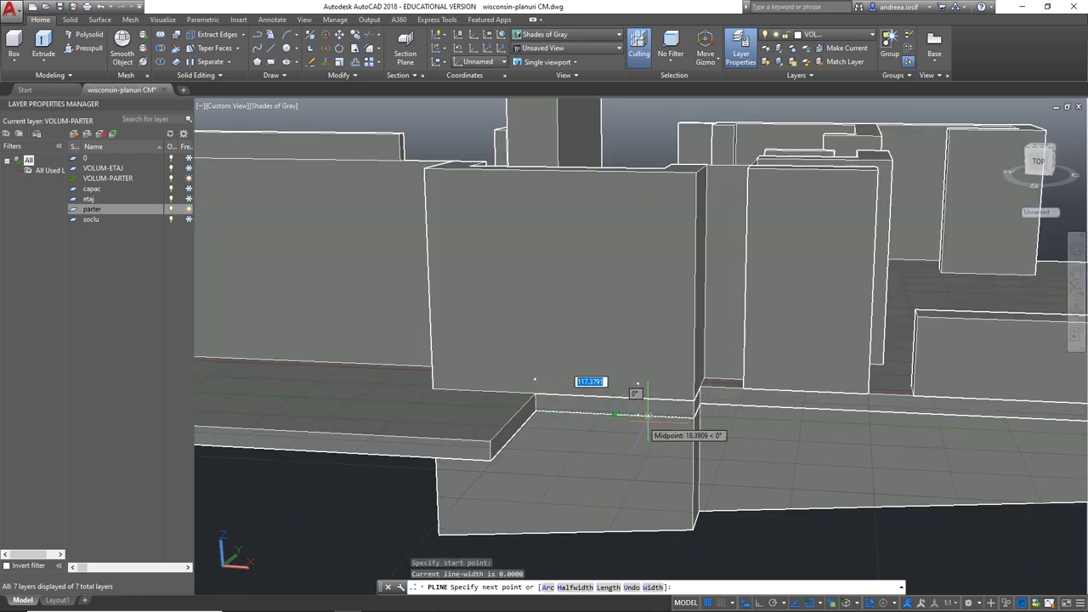
pyautogui.write('10')
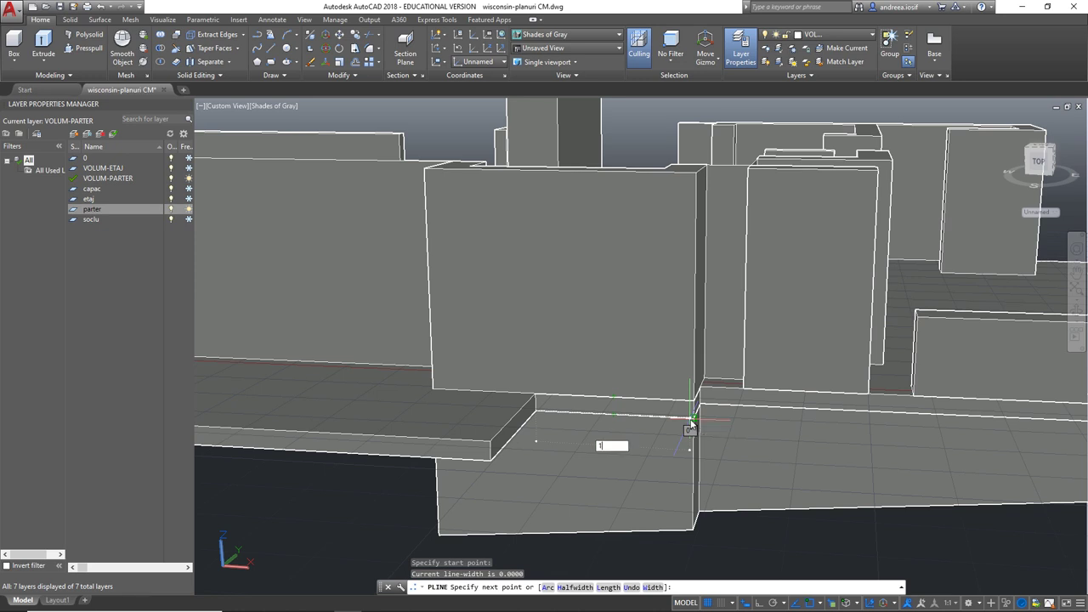
pyautogui.press('Return')
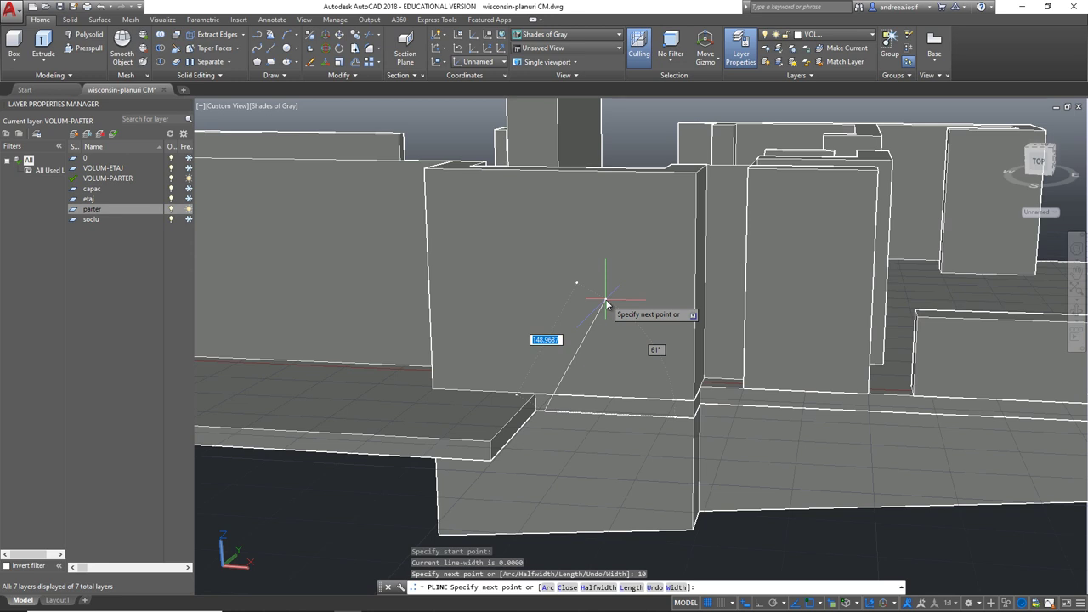
pyautogui.write('120')
pyautogui.press('Tab')
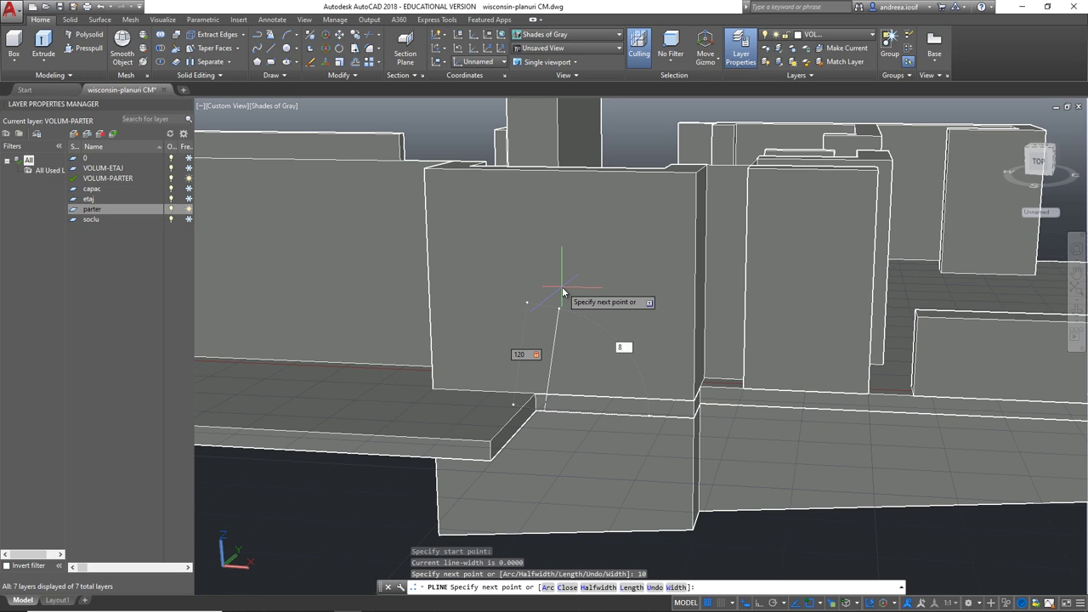
pyautogui.press('Return')
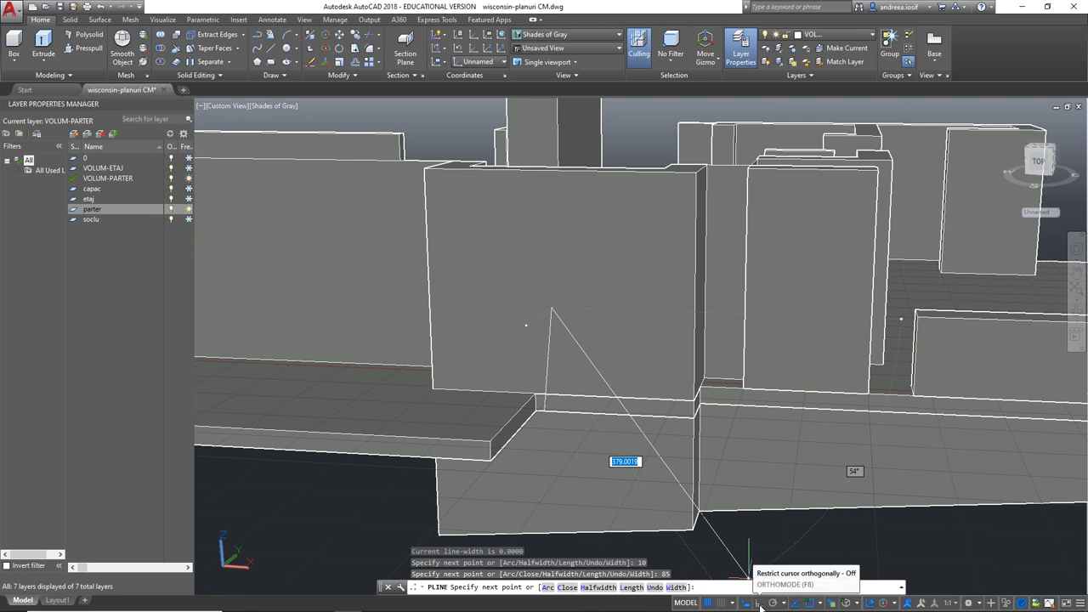
pyautogui.click(759, 604)
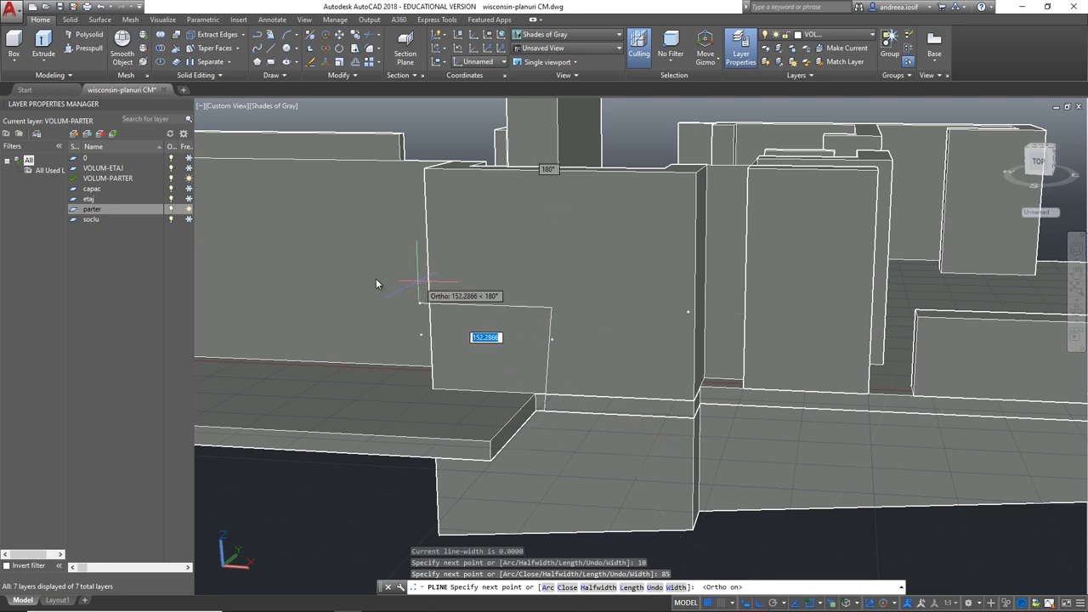
pyautogui.write('10')
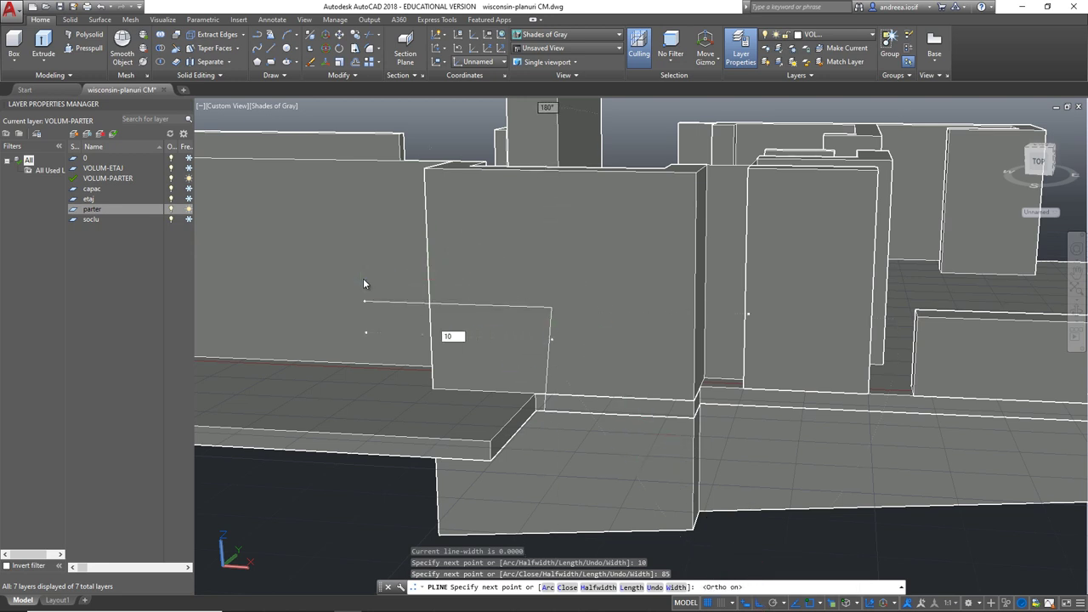
pyautogui.press('Return')
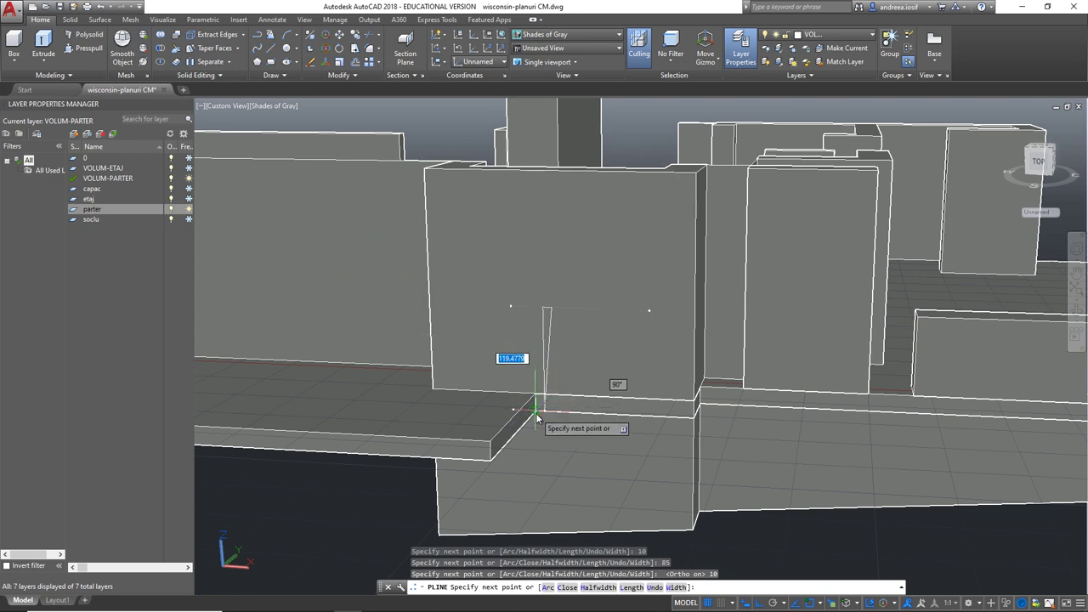
pyautogui.click(537, 415)
pyautogui.write('c')
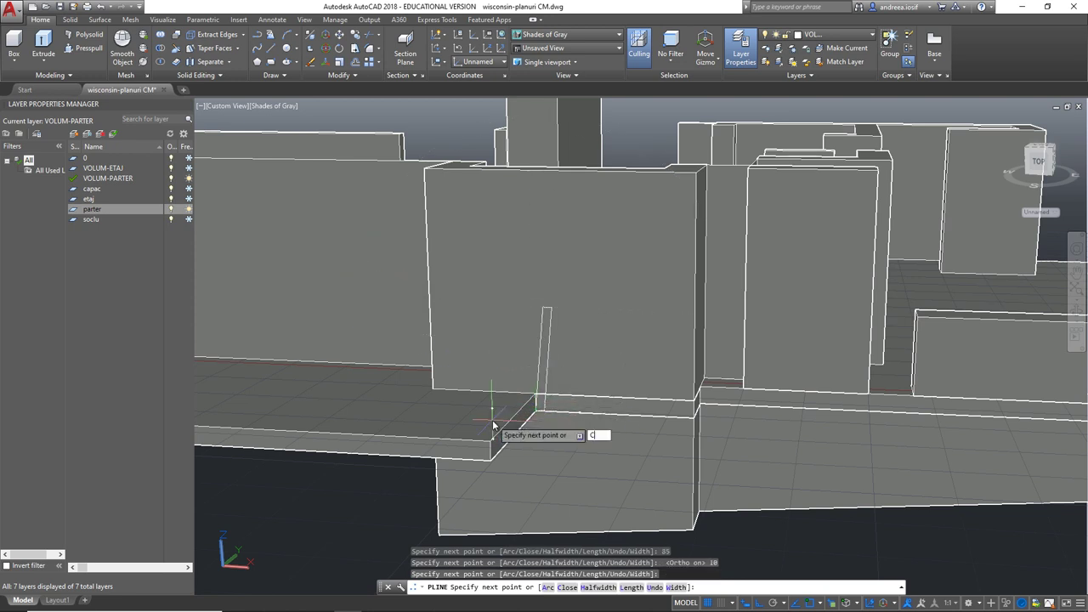
pyautogui.press('Return')
# - Turn the view frontal and pan to the left end of the slab
pyautogui.moveTo(548, 347)
pyautogui.keyDown('shift'); pyautogui.mouseDown(button='middle')
pyautogui.moveTo(602, 443)
pyautogui.moveTo(711, 437)
pyautogui.mouseUp(button='middle'); pyautogui.keyUp('shift')
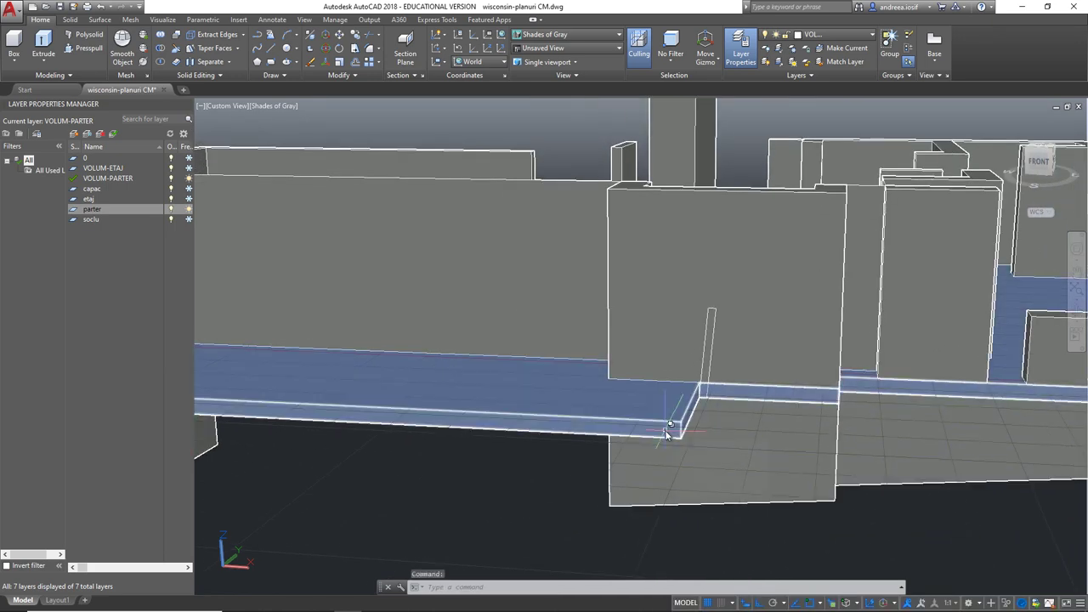
pyautogui.moveTo(667, 376)
pyautogui.mouseDown(button='middle')
pyautogui.moveTo(677, 400)
pyautogui.moveTo(922, 458)
pyautogui.mouseUp(button='middle')
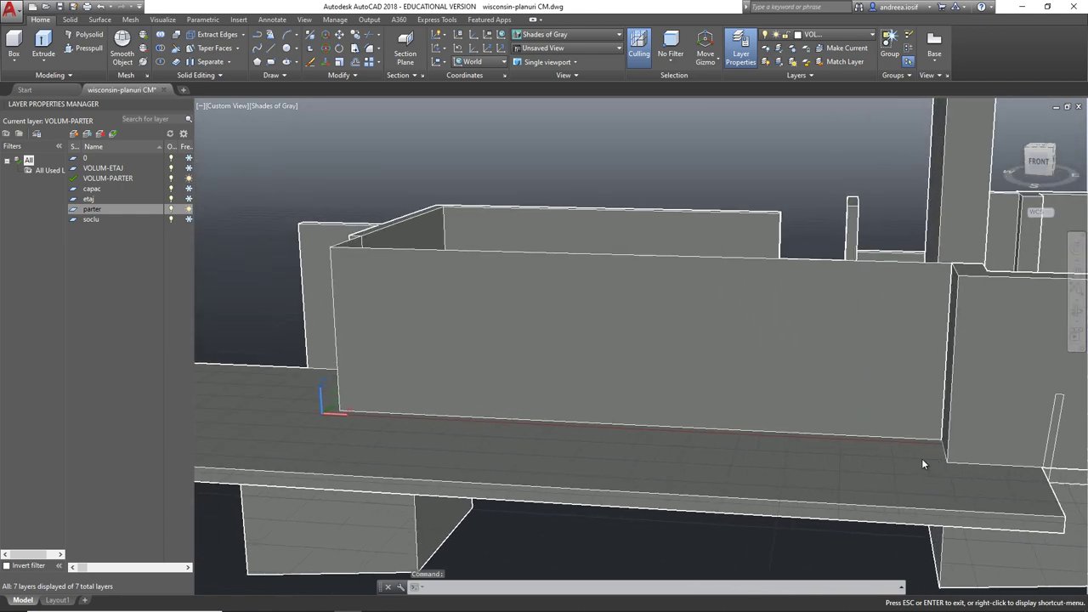
pyautogui.press('Escape')
pyautogui.click(481, 335)
pyautogui.press('Escape')
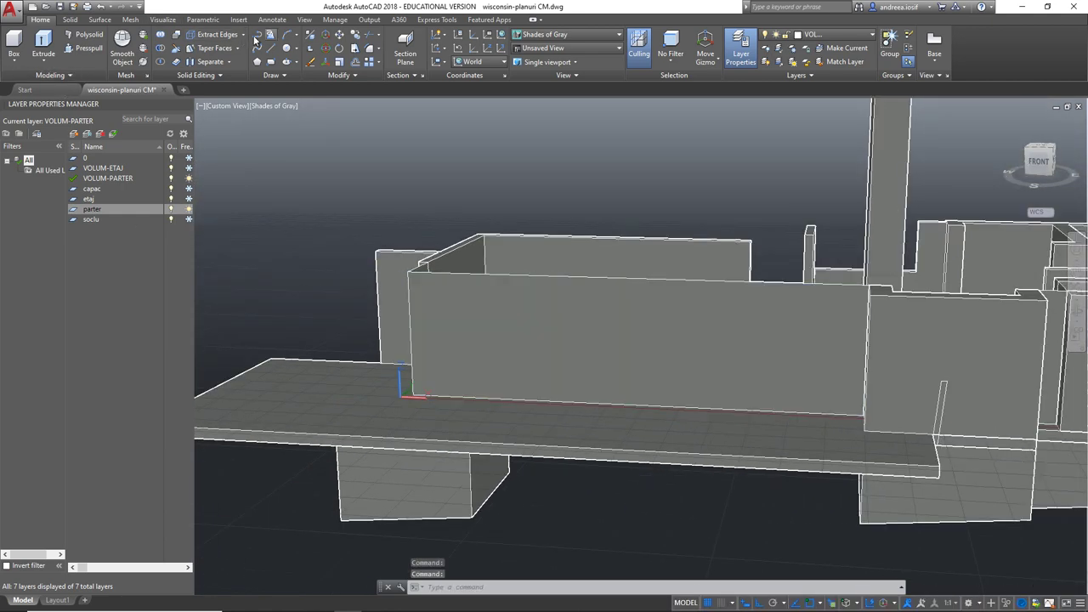
# - Abandon a polyline at the wall's bottom endpoint and switch off Dynamic UCS
pyautogui.click(257, 48)
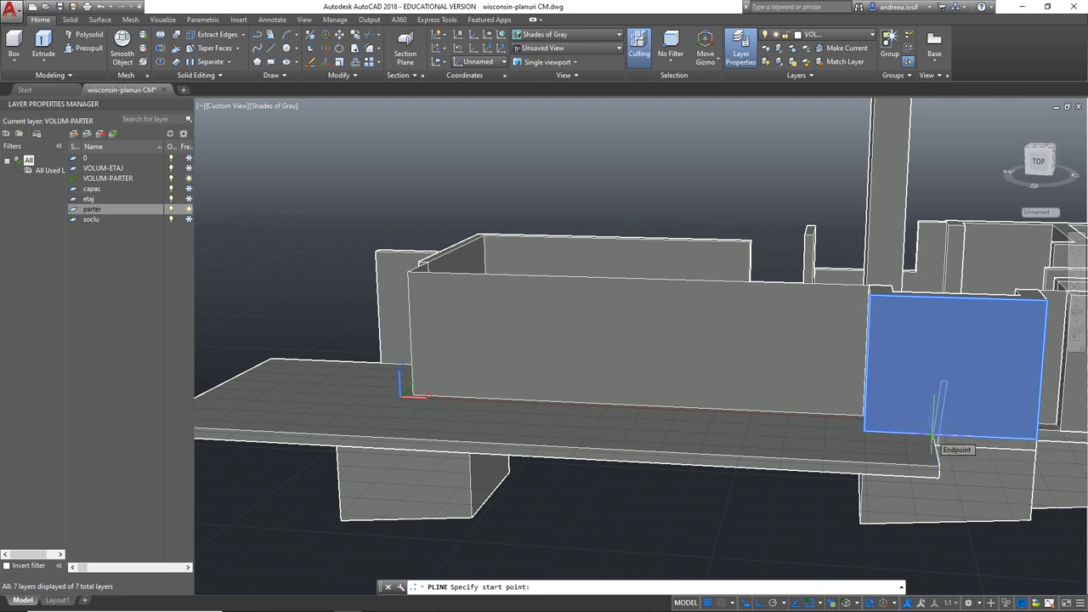
pyautogui.click(933, 436)
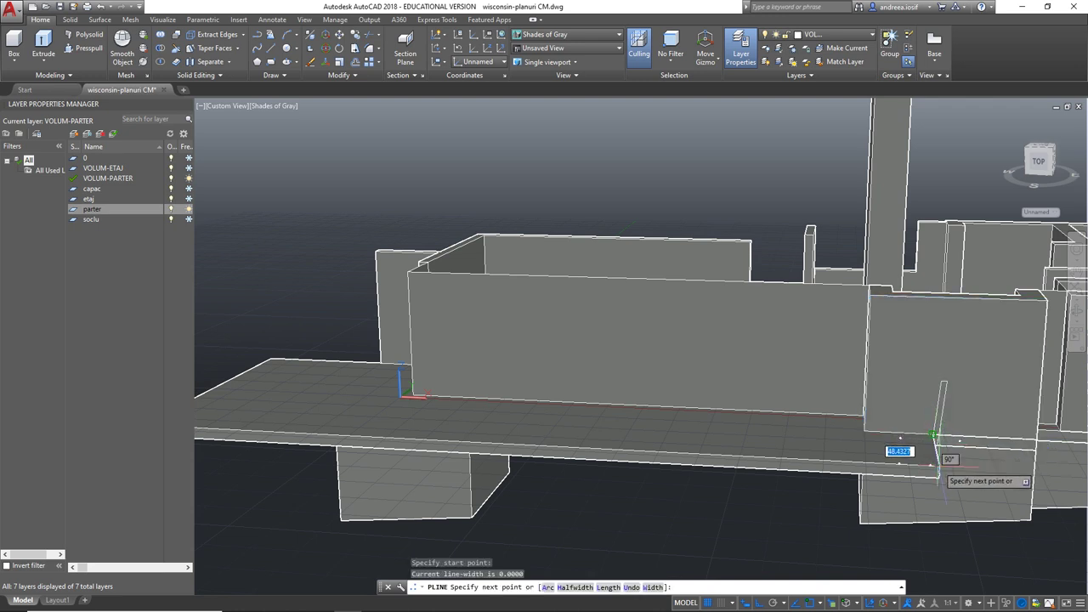
pyautogui.click(938, 473)
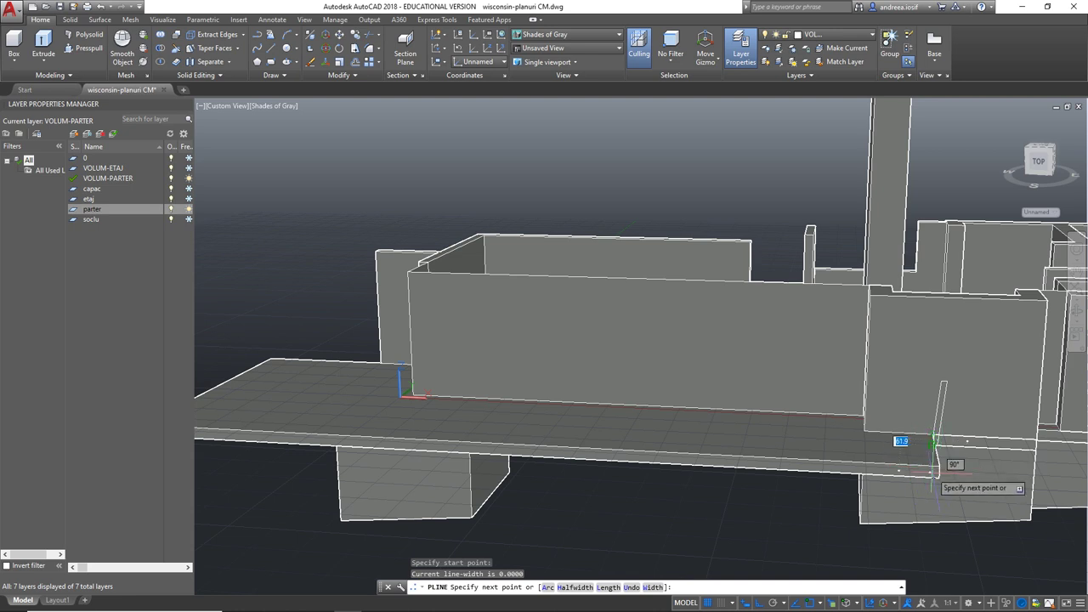
pyautogui.press('Escape')
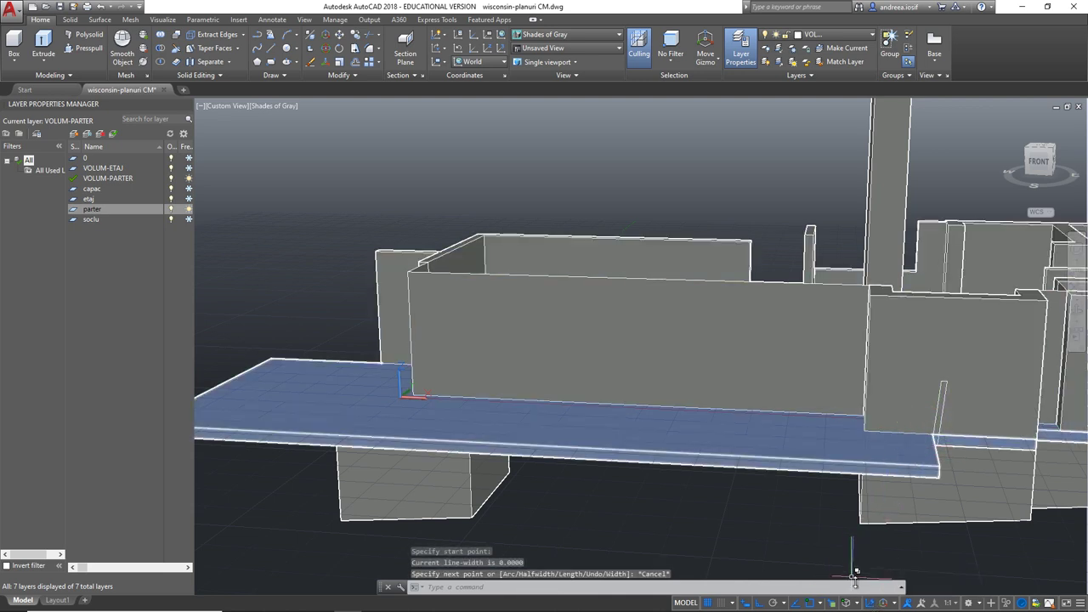
pyautogui.click(869, 603)
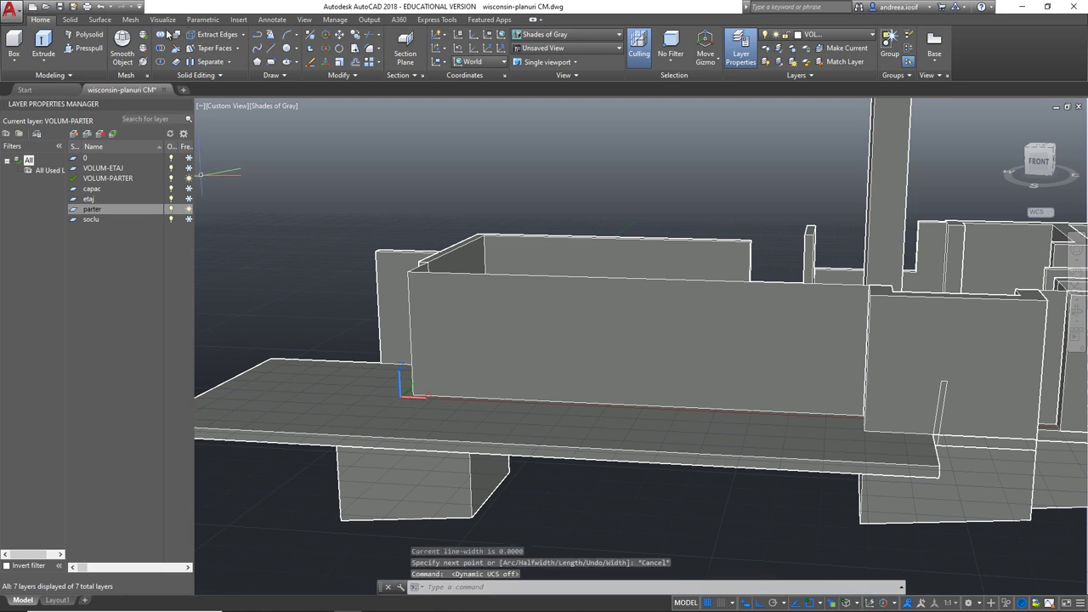
pyautogui.click(254, 34)
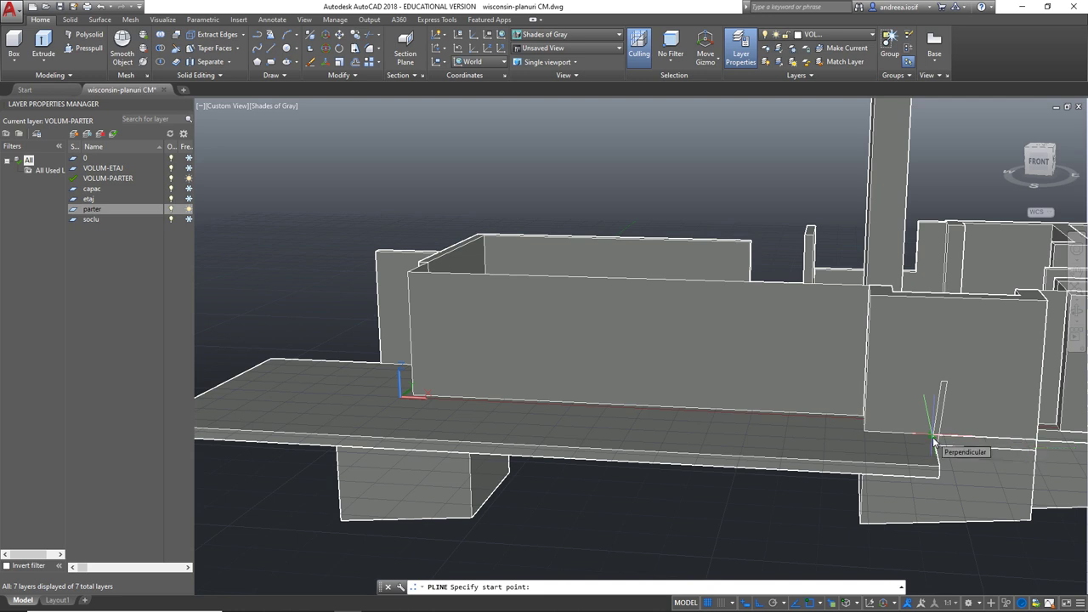
# - Trace a polyline path from the parapet profile's base along the slab edge via its front and back corners
pyautogui.click(933, 440)
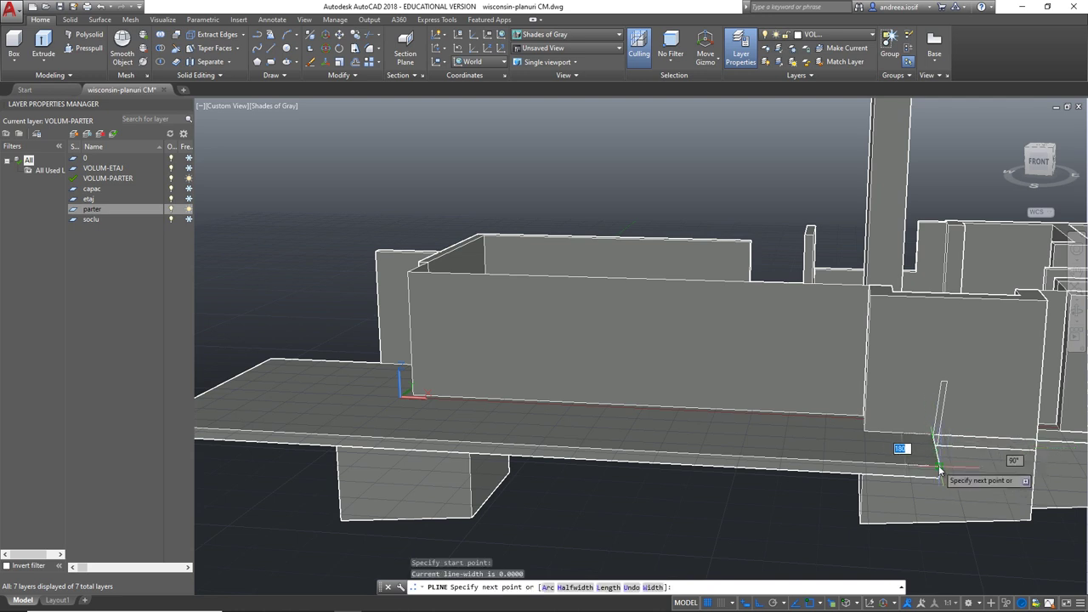
pyautogui.scroll(1, 936, 463)
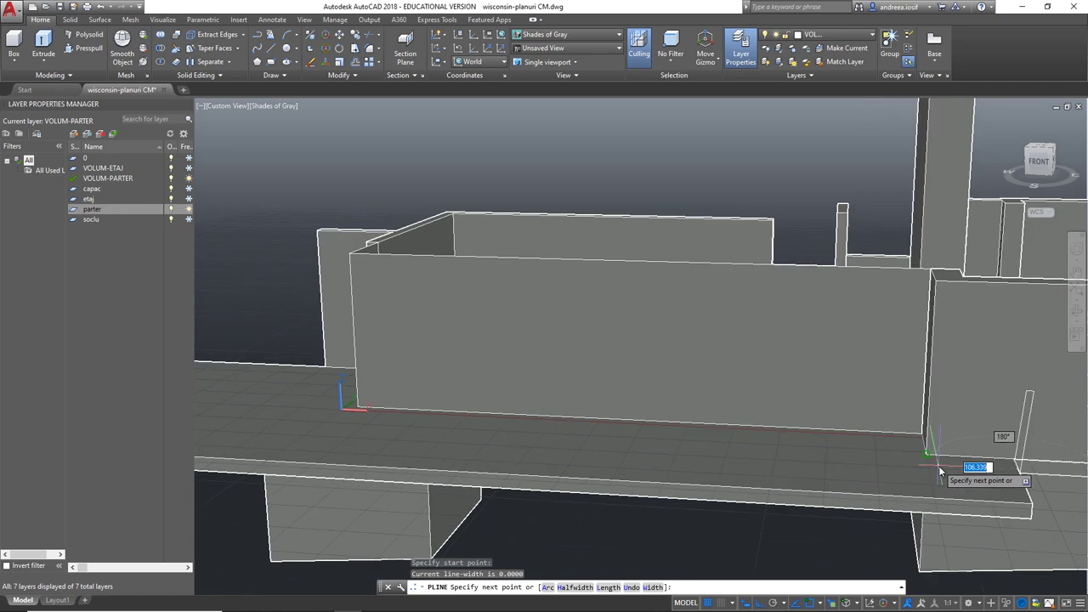
pyautogui.click(1032, 505)
pyautogui.scroll(-2, 1032, 506)
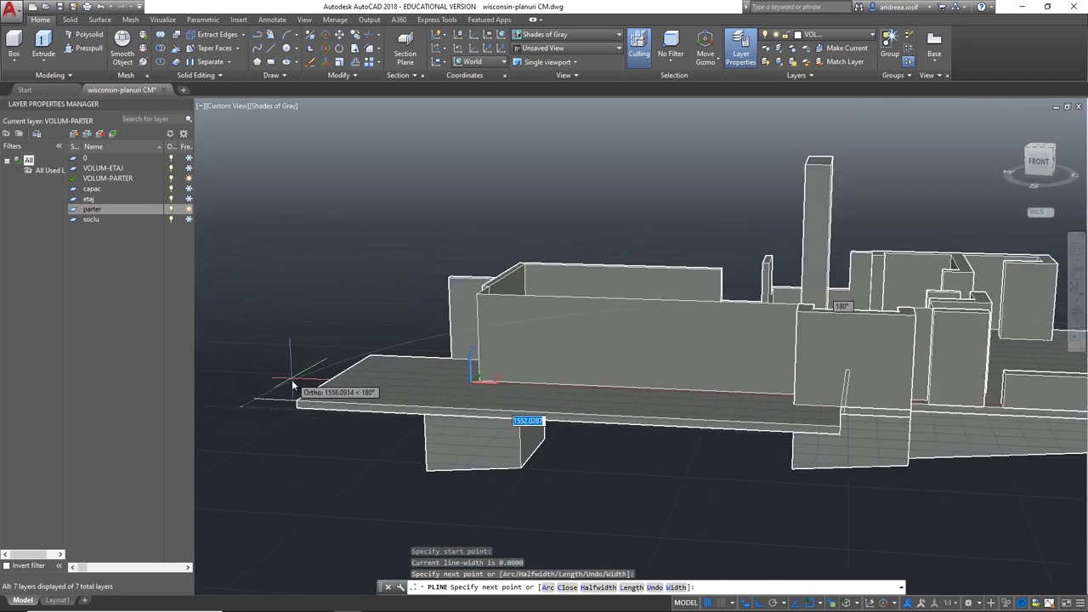
pyautogui.scroll(2, 292, 382)
pyautogui.scroll(-1, 272, 425)
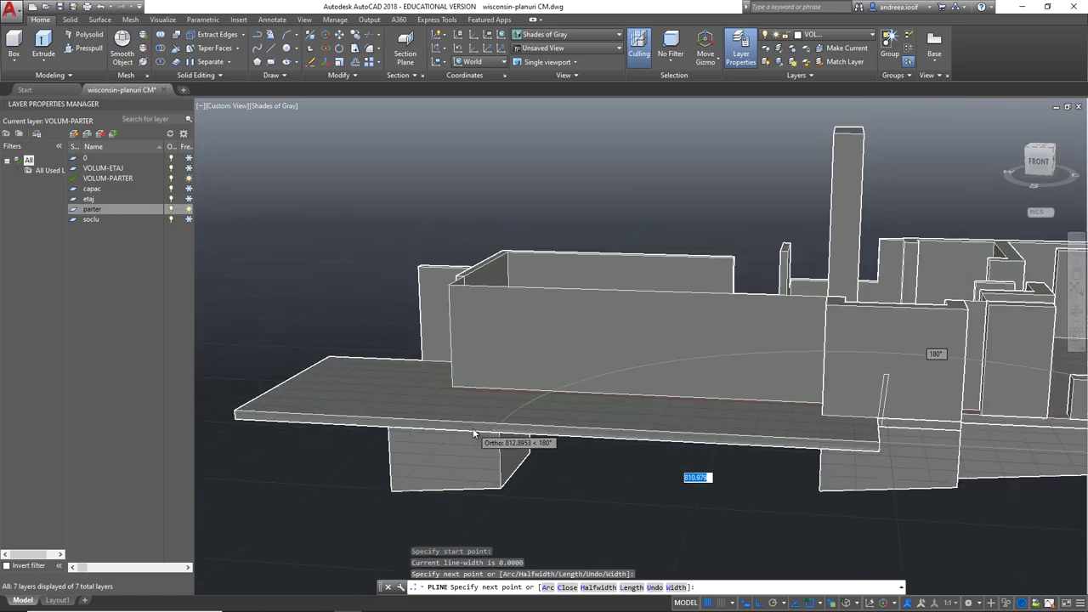
pyautogui.click(237, 413)
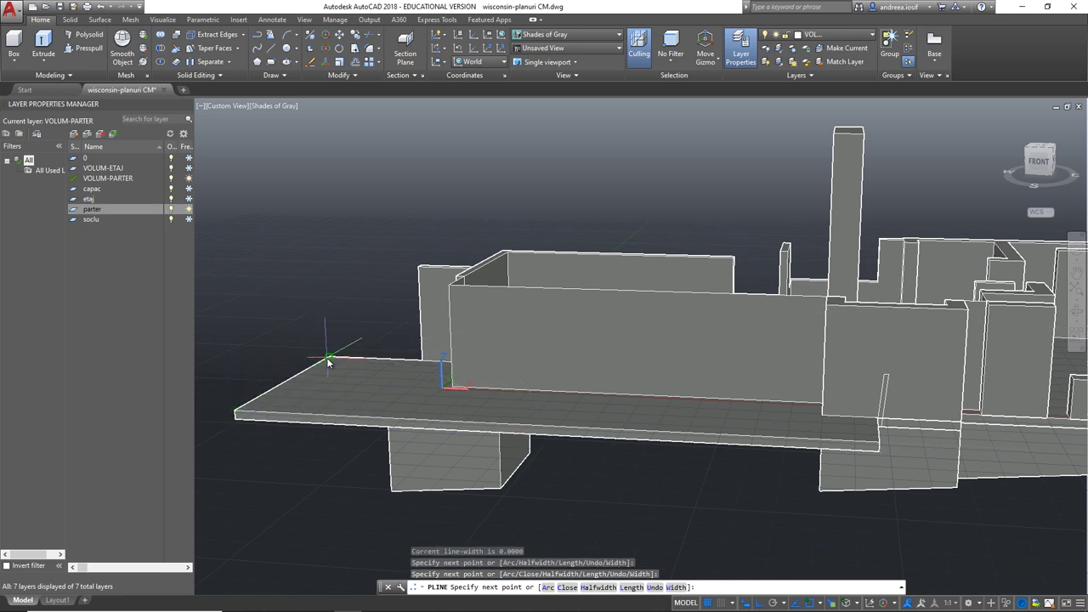
pyautogui.click(330, 357)
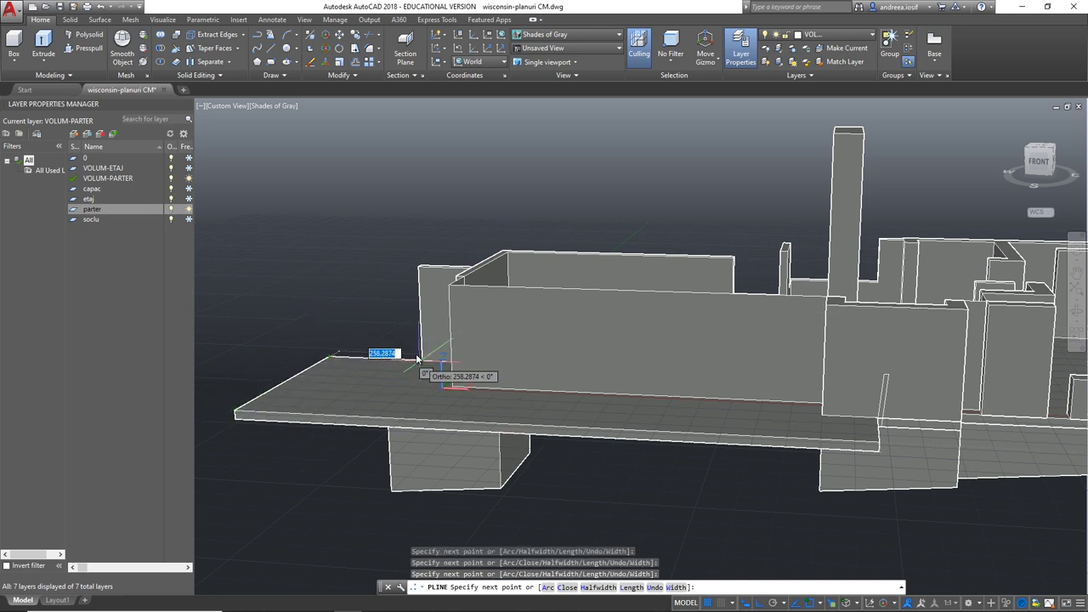
pyautogui.scroll(1, 416, 365)
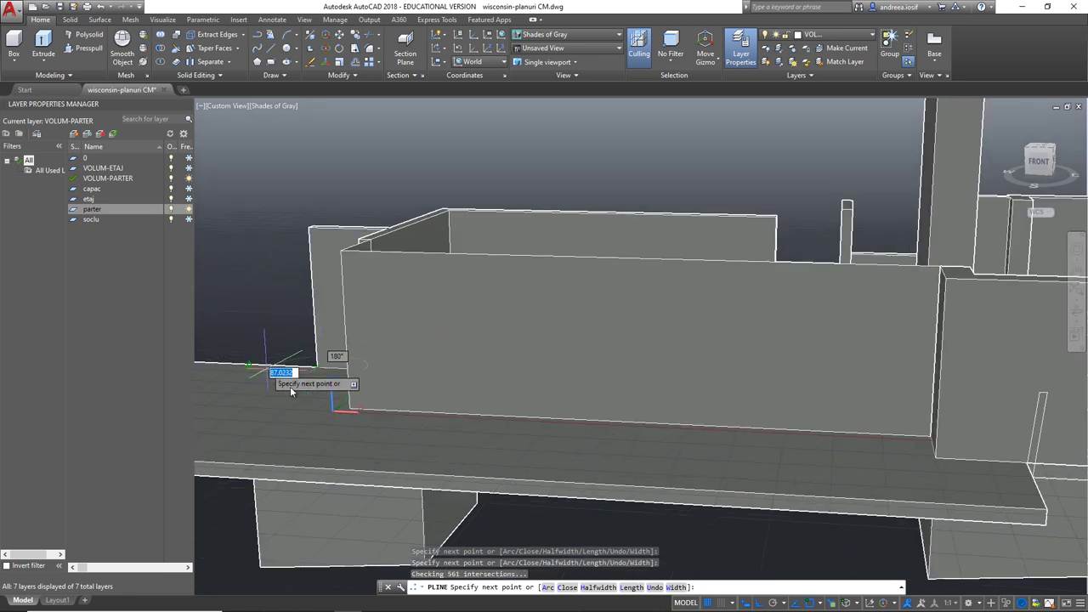
pyautogui.press('Return')
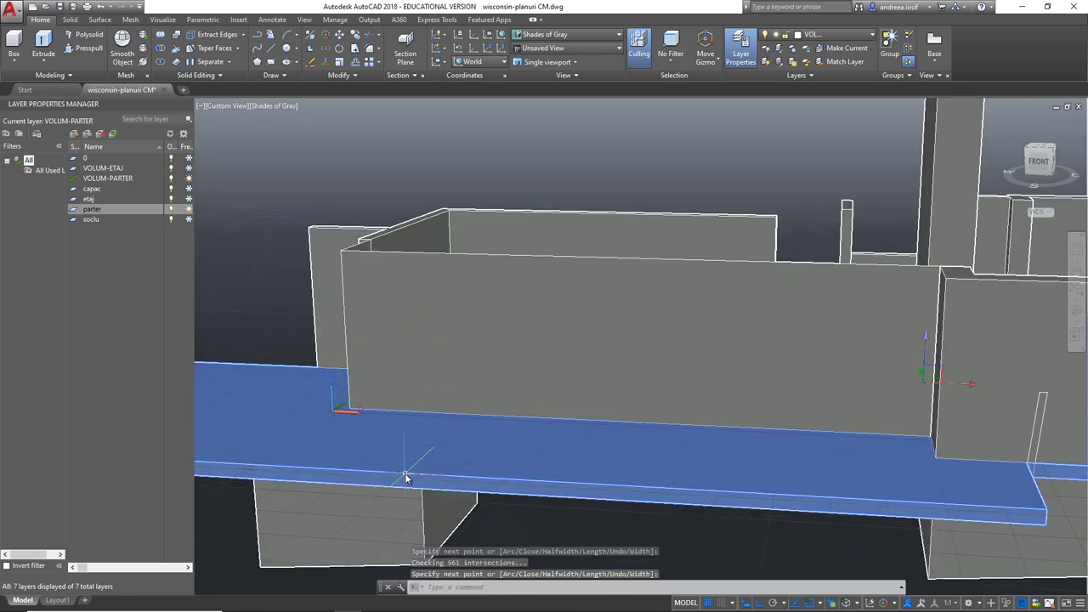
# - Check the new slab-edge polyline by selecting it among overlapping objects, then clear the selection
pyautogui.click(405, 478)
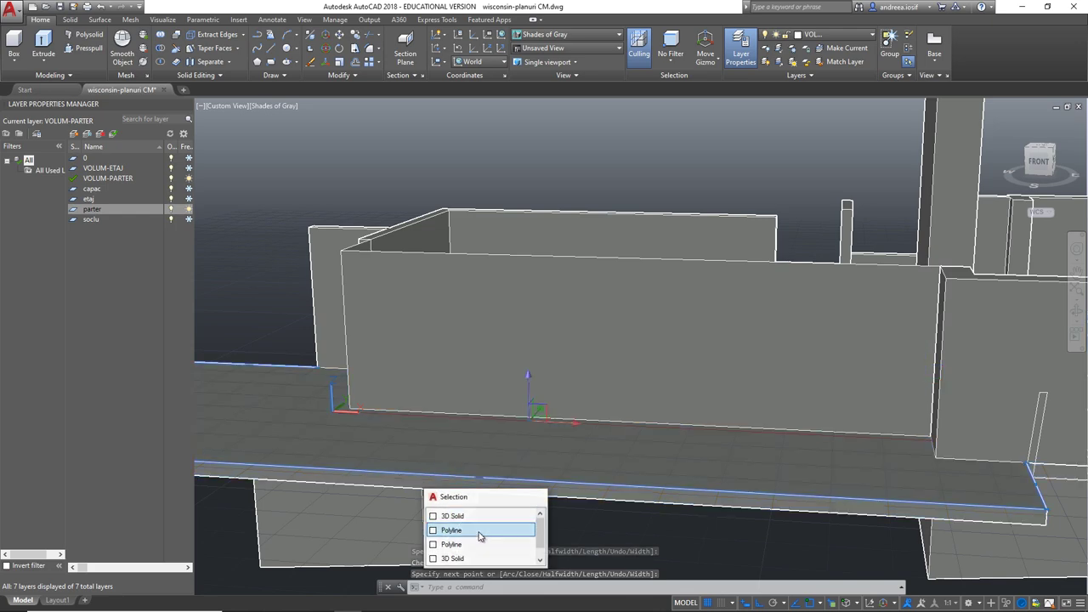
pyautogui.click(480, 535)
pyautogui.keyDown('shift'); pyautogui.moveTo(480, 535); pyautogui.dragTo(493, 468, button='middle'); pyautogui.keyUp('shift')
pyautogui.scroll(3, 493, 468)
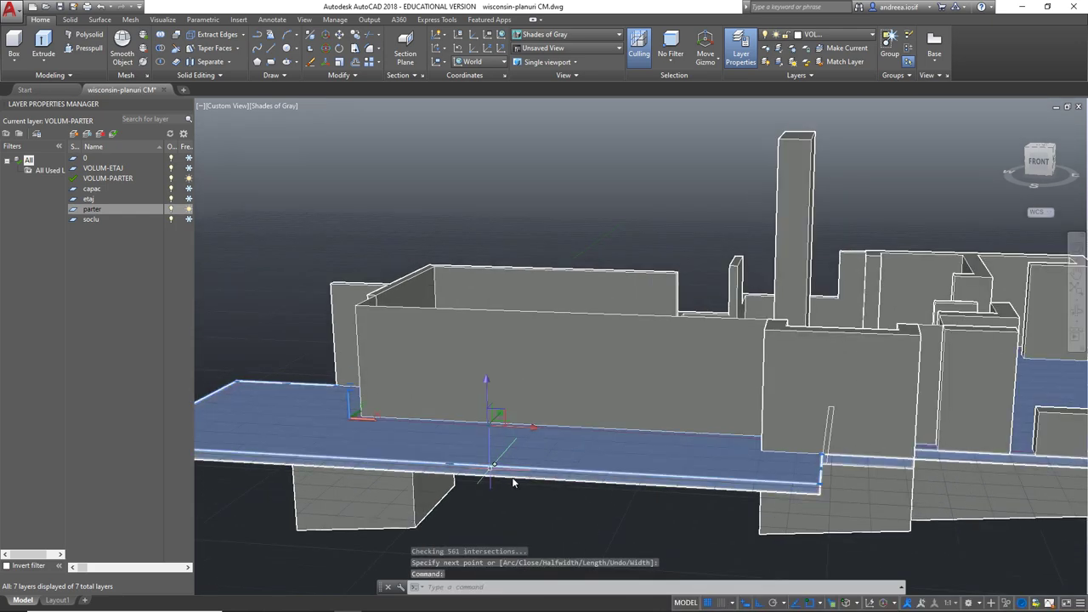
pyautogui.press('Escape')
pyautogui.press('Escape')
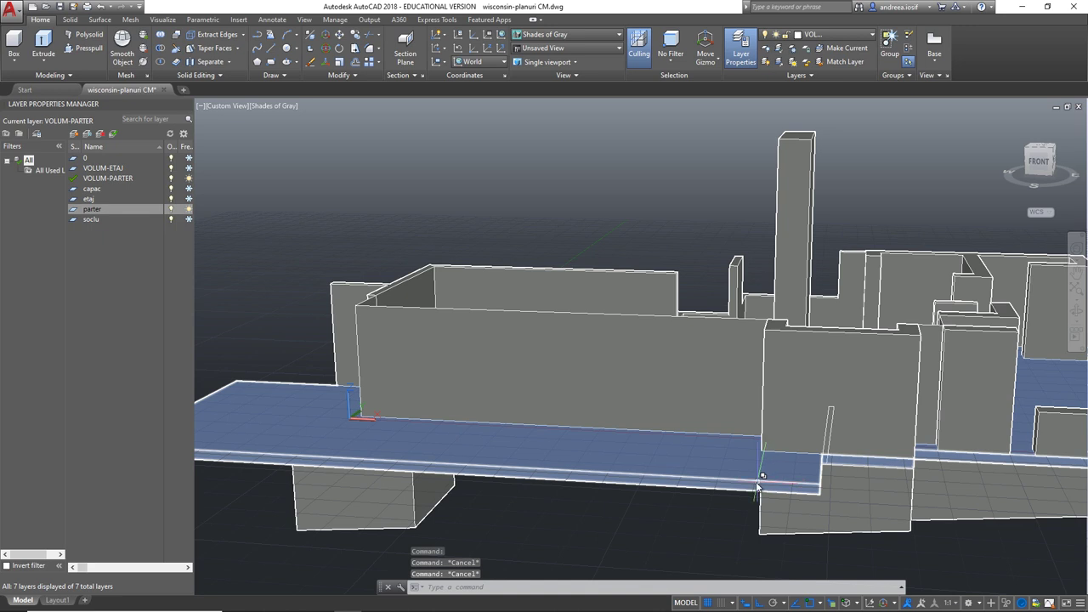
# - Isolate the slab-edge path and vertical profile polylines so all 3D solids are hidden
pyautogui.click(530, 472)
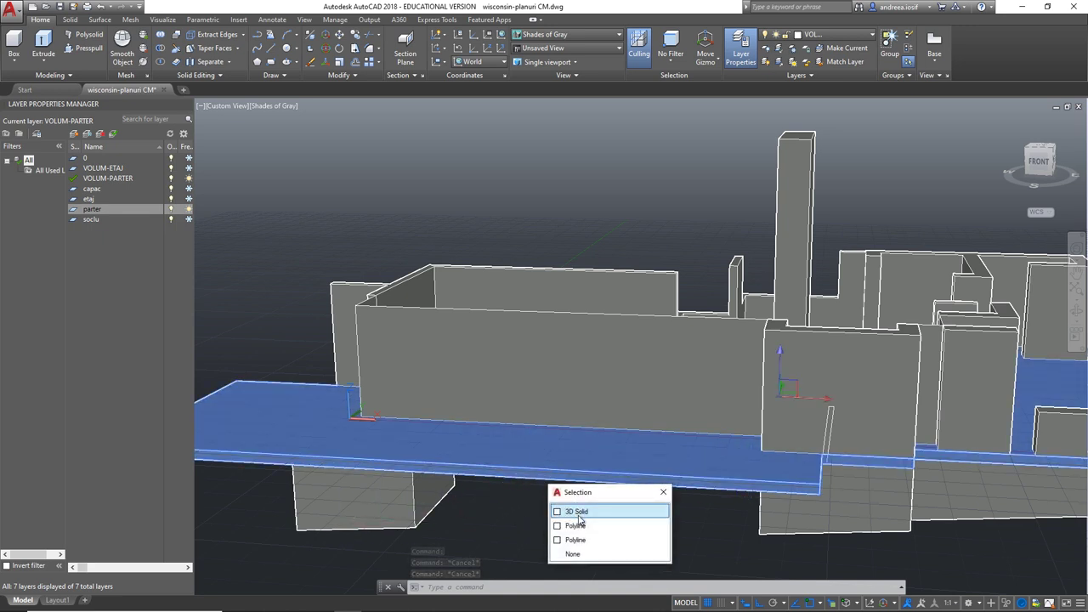
pyautogui.click(575, 527)
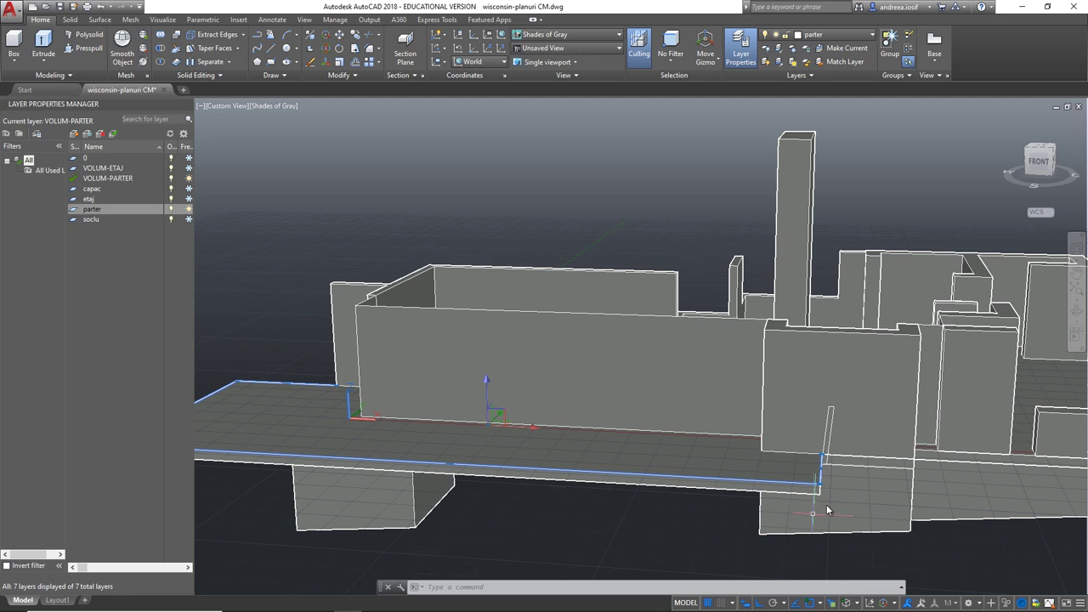
pyautogui.click(830, 430)
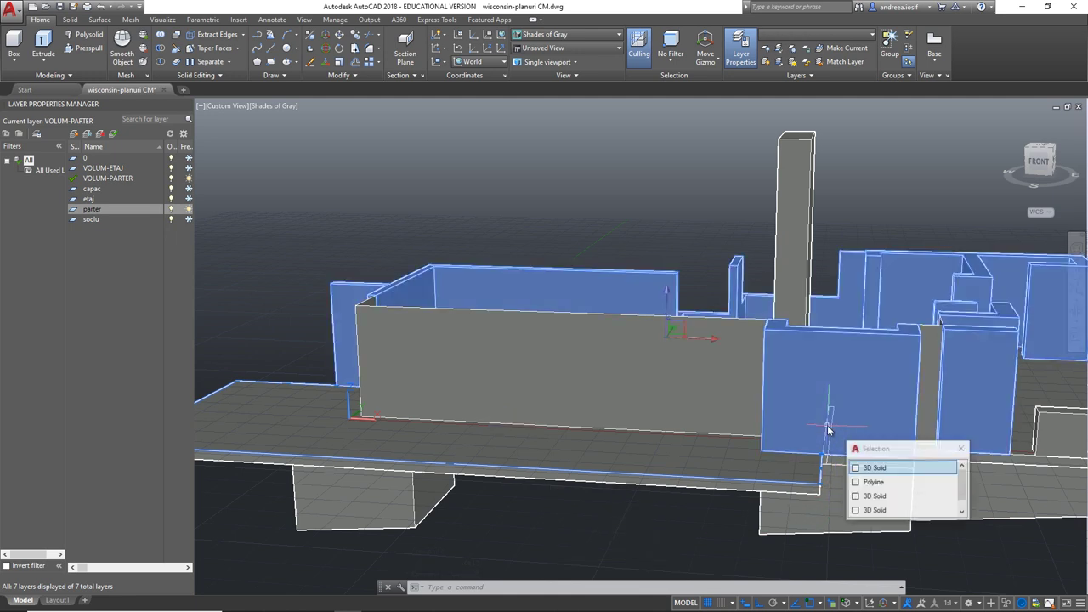
pyautogui.click(874, 481)
pyautogui.click(1015, 602)
pyautogui.click(1025, 578)
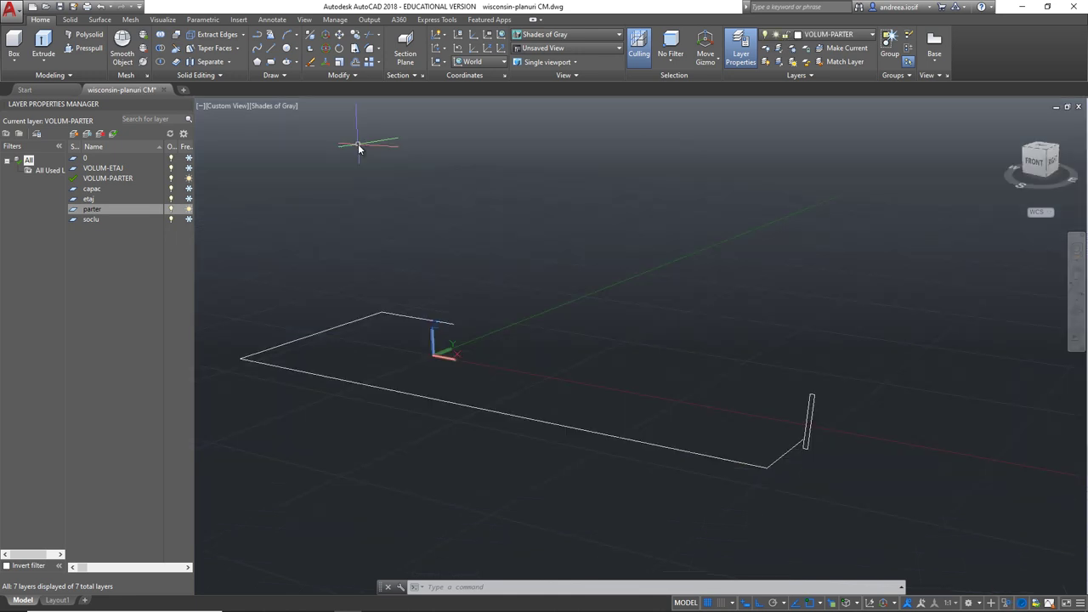
pyautogui.click(61, 75)
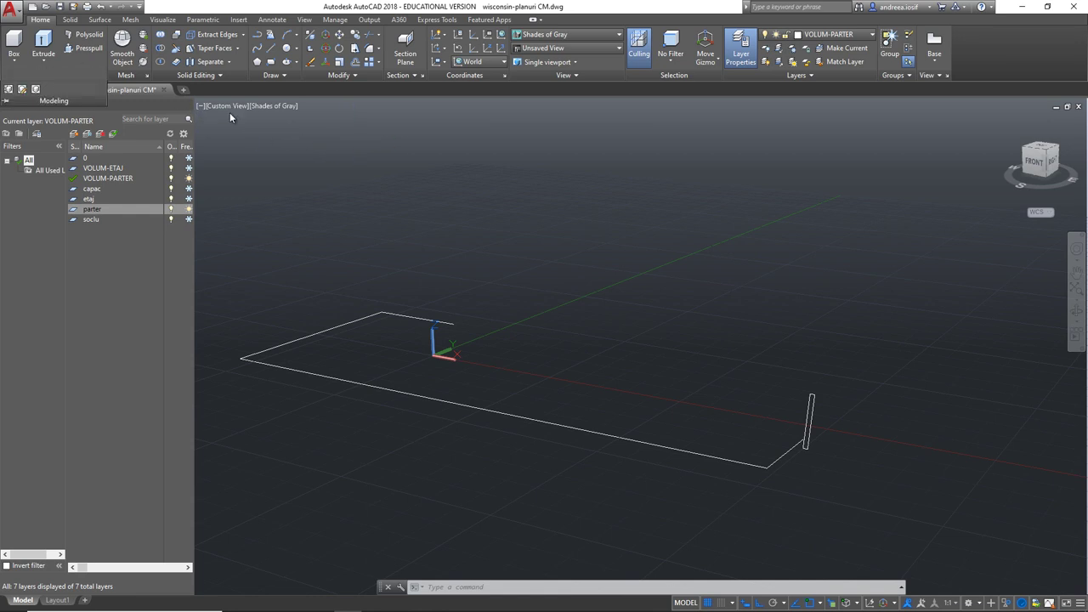
pyautogui.click(78, 20)
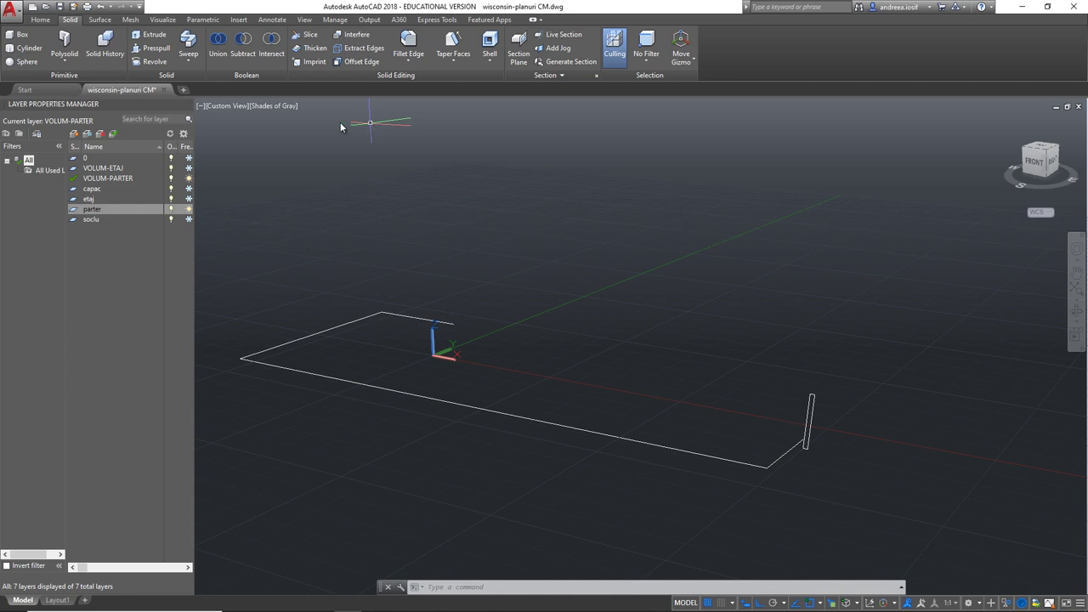
# - Sweep the small vertical rectangle along the slab-edge polyline into a continuous parapet wall
pyautogui.click(189, 63)
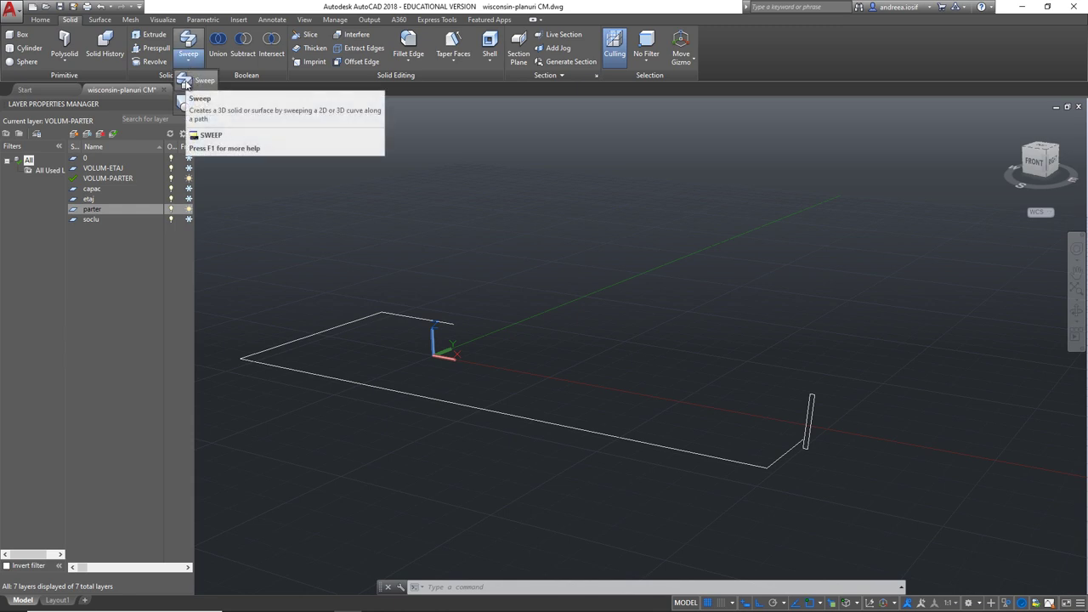
pyautogui.click(185, 83)
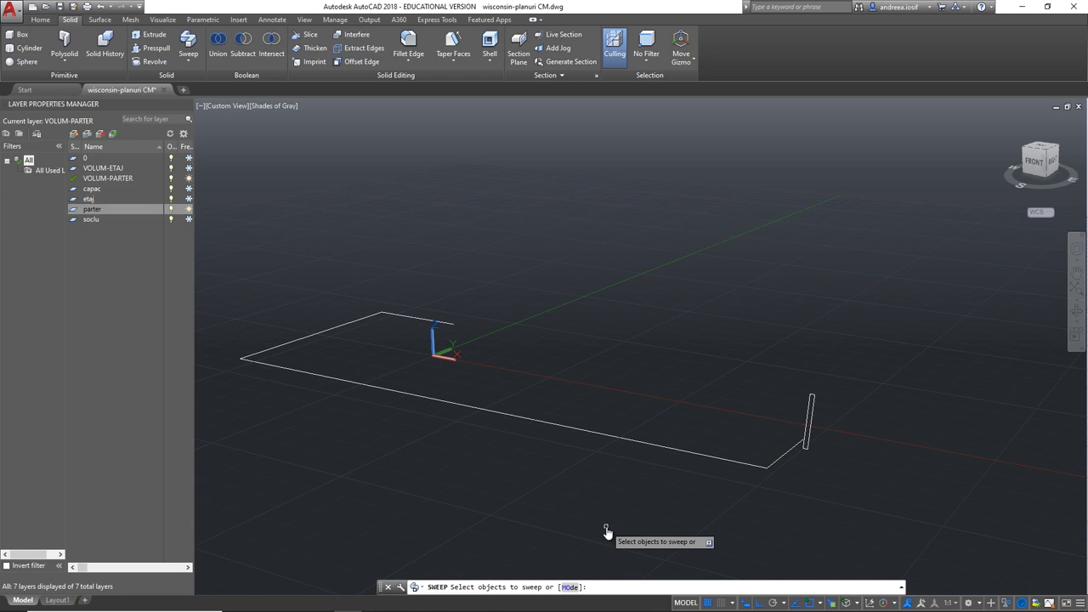
pyautogui.click(801, 416)
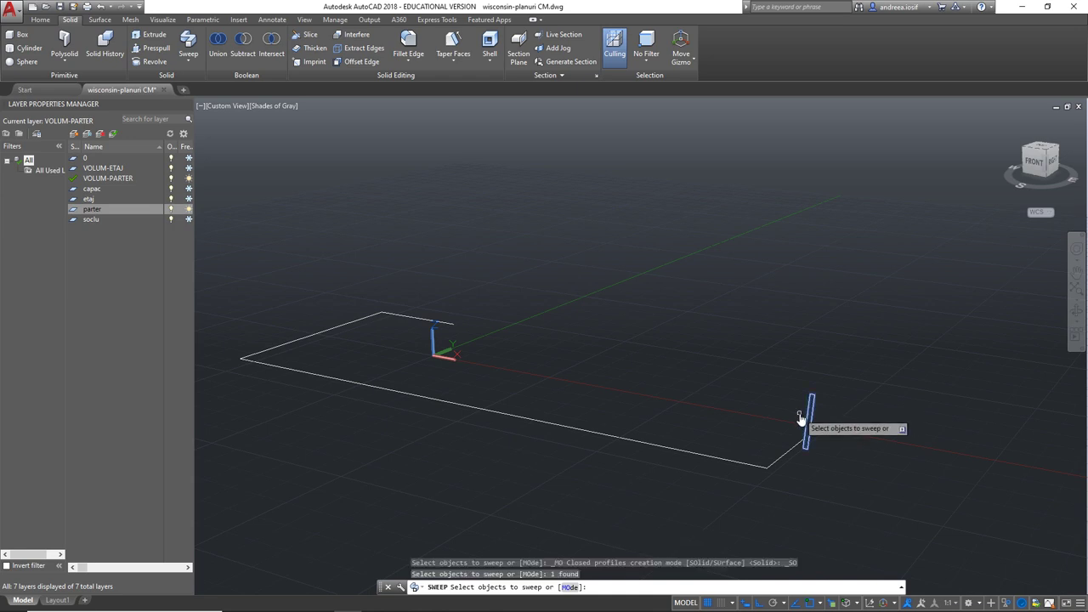
pyautogui.press('Return')
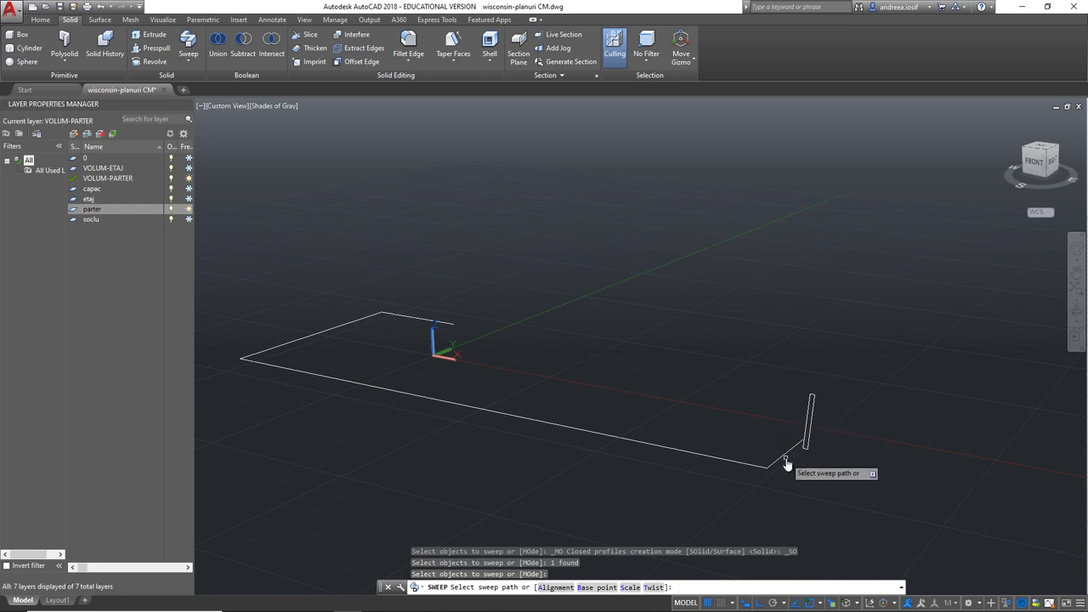
pyautogui.click(782, 461)
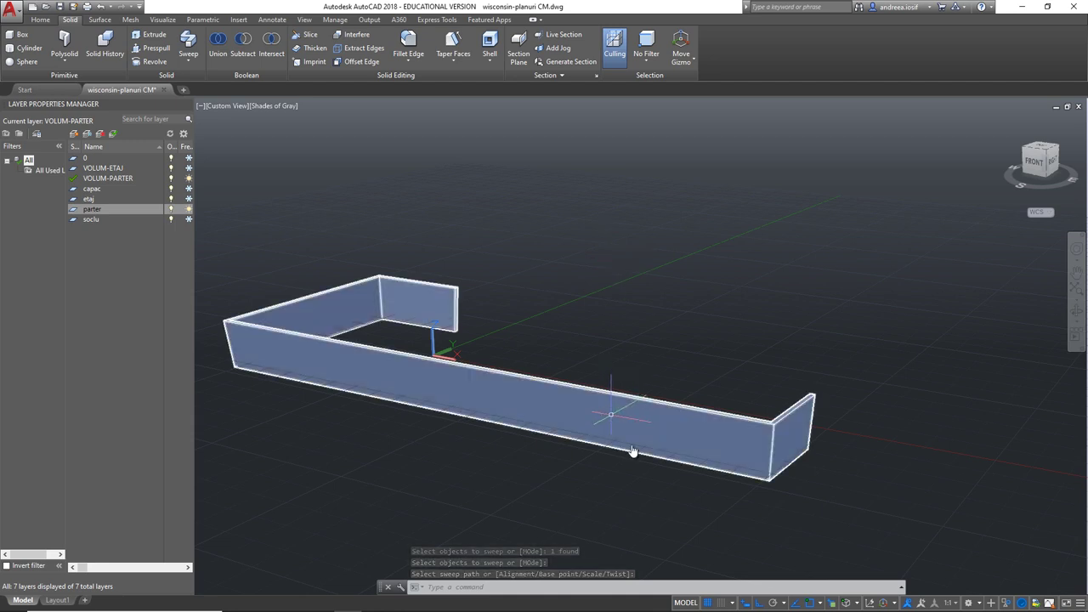
pyautogui.keyDown('shift'); pyautogui.moveTo(568, 388); pyautogui.dragTo(610, 389, button='middle'); pyautogui.keyUp('shift')
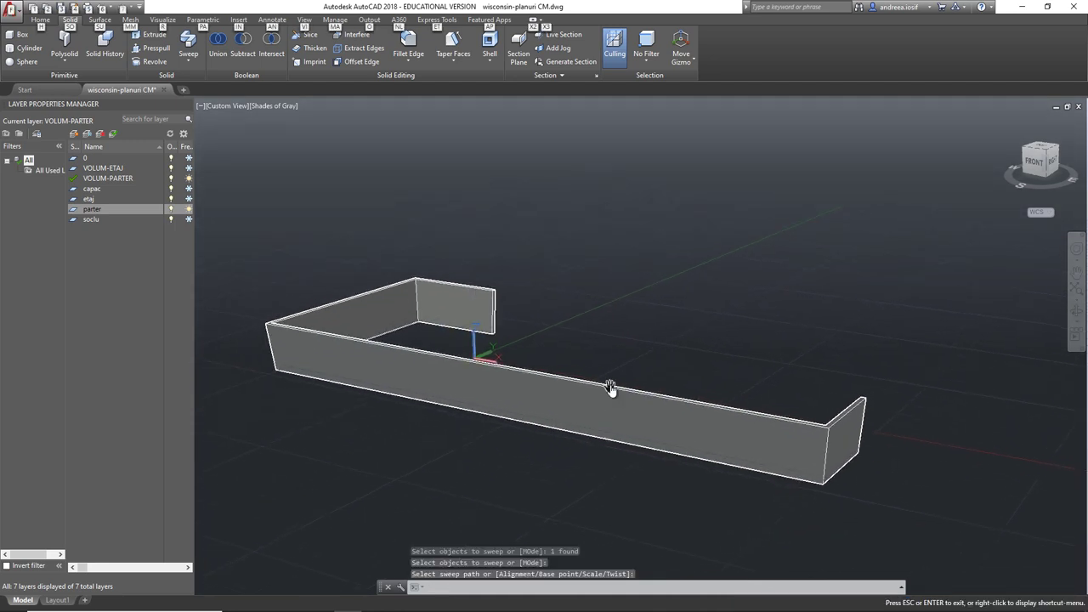
pyautogui.keyDown('shift'); pyautogui.moveTo(474, 397); pyautogui.dragTo(540, 305, button='middle'); pyautogui.keyUp('shift')
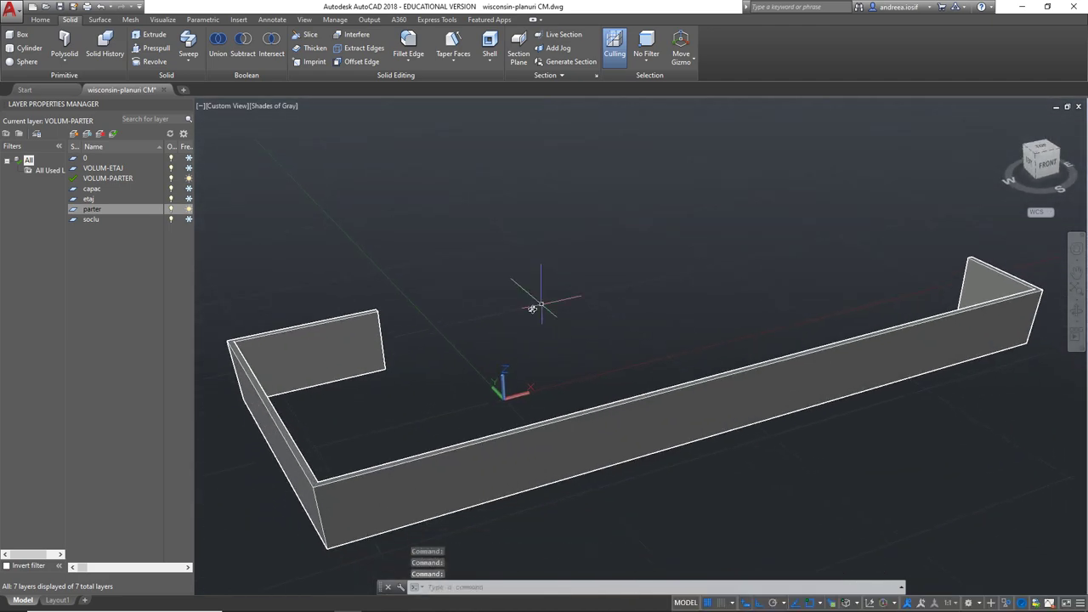
# - End object isolation to restore all 28 hidden objects, then frame the whole house from above
pyautogui.click(1008, 603)
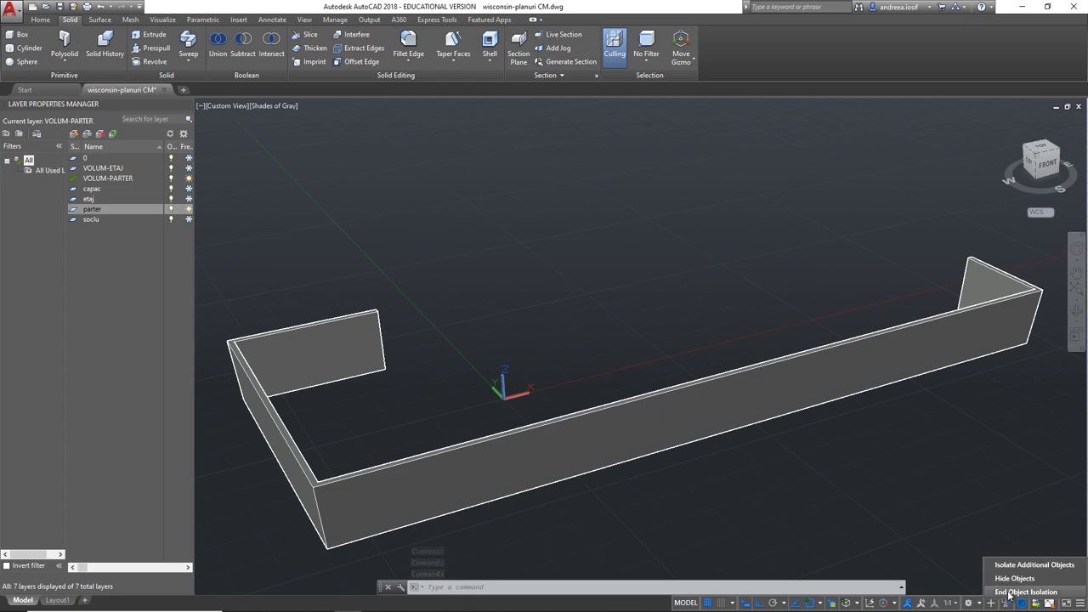
pyautogui.click(1009, 593)
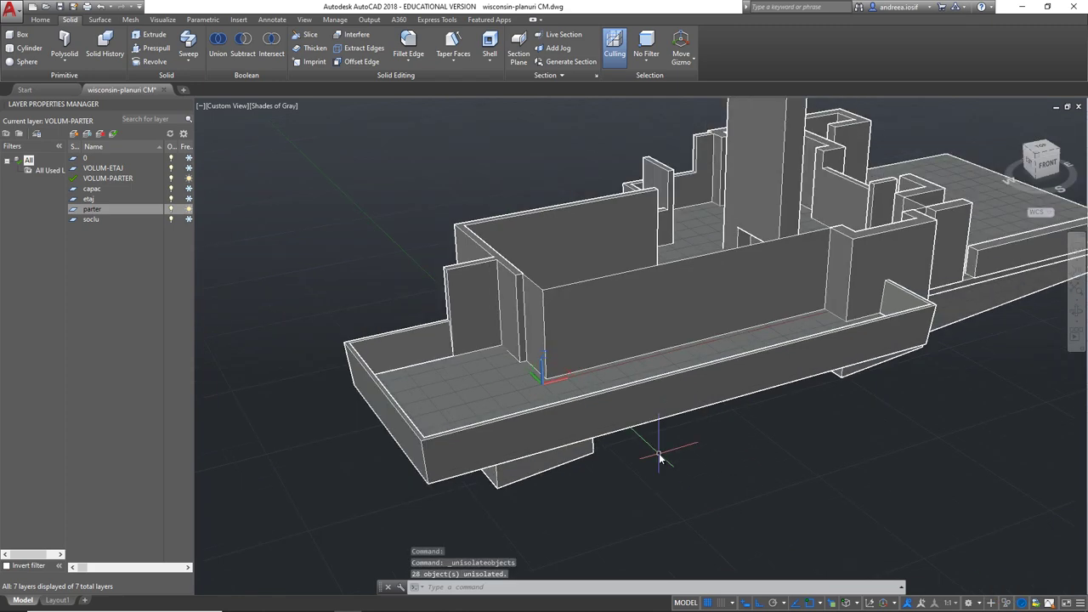
pyautogui.scroll(-2, 658, 453)
pyautogui.moveTo(660, 446); pyautogui.dragTo(654, 487, button='middle')
pyautogui.moveTo(656, 494)
pyautogui.keyDown('shift'); pyautogui.mouseDown(button='middle')
pyautogui.moveTo(660, 486)
pyautogui.moveTo(648, 504)
pyautogui.mouseUp(button='middle'); pyautogui.keyUp('shift')
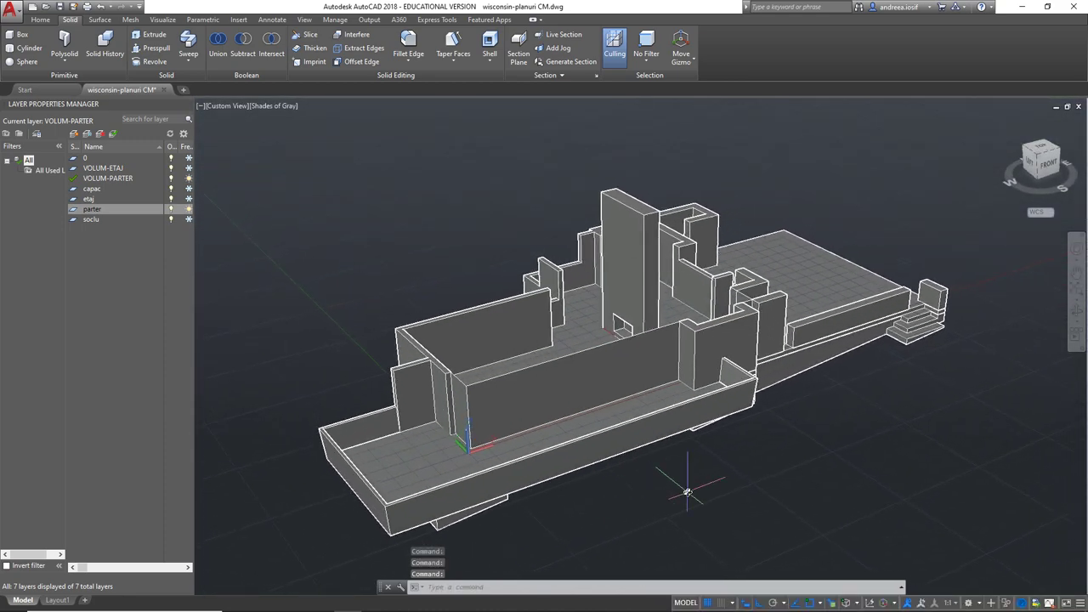